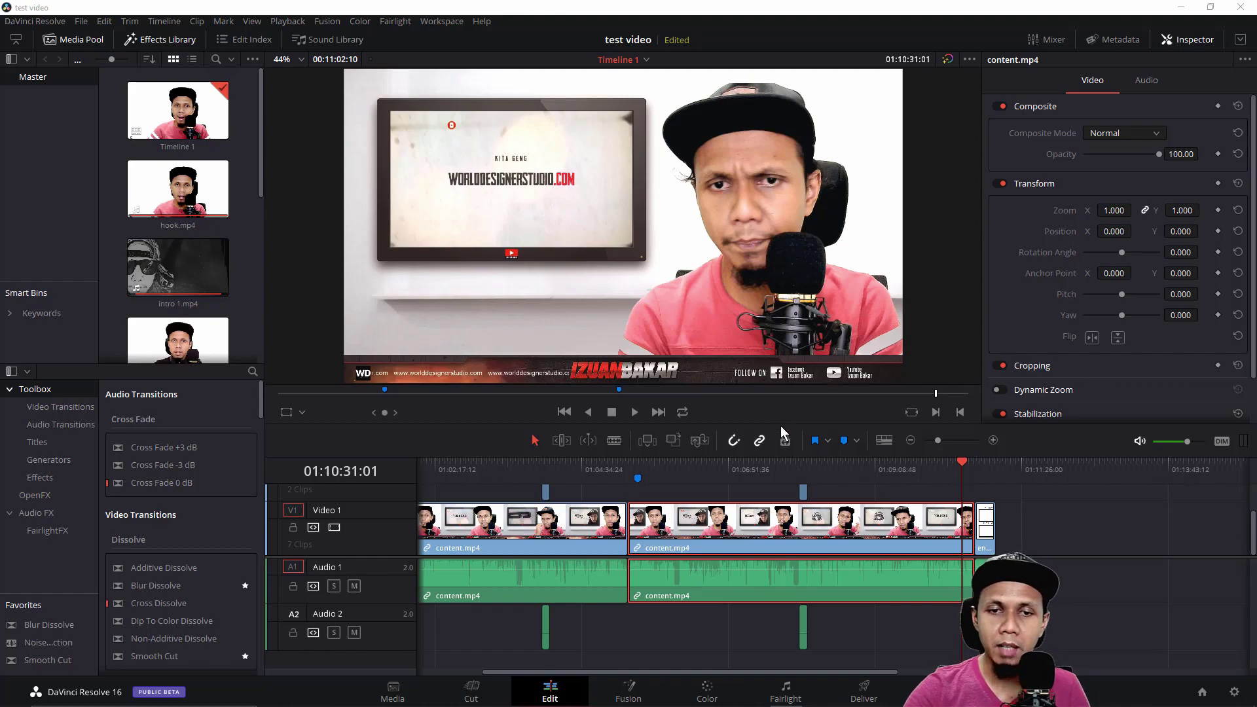
Bring up the YouTube Audio Library free music list in Chrome
{"action": "left_click", "coordinate": [577, 694]}
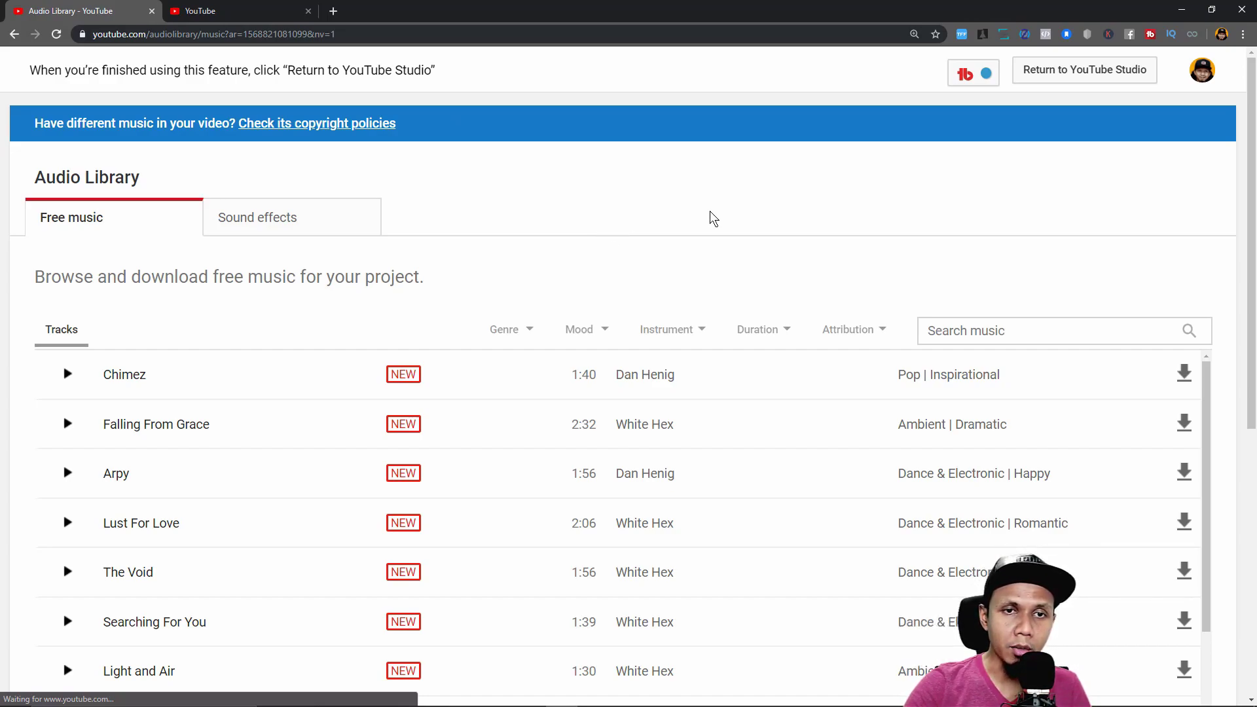
{"action": "scroll", "coordinate": [699, 221], "scroll_direction": "down", "scroll_amount": 5}
{"action": "scroll", "coordinate": [701, 197], "scroll_direction": "up", "scroll_amount": 4}
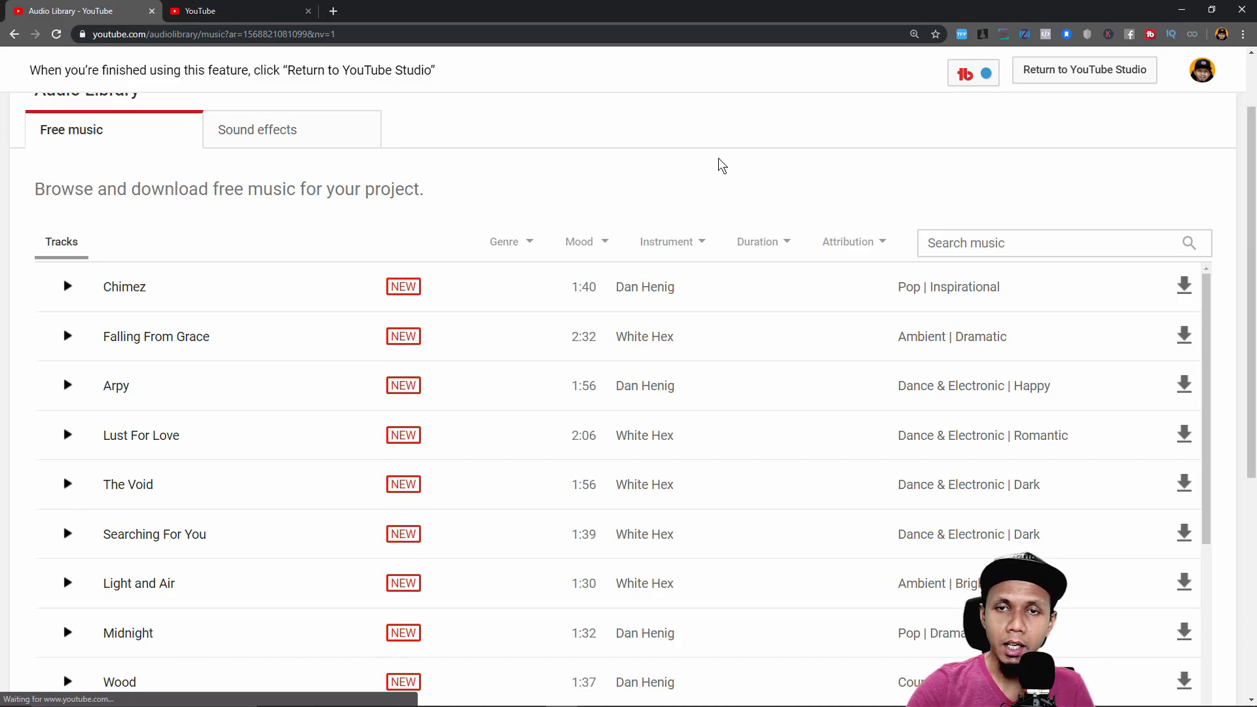
{"action": "scroll", "coordinate": [659, 172], "scroll_direction": "up", "scroll_amount": 1}
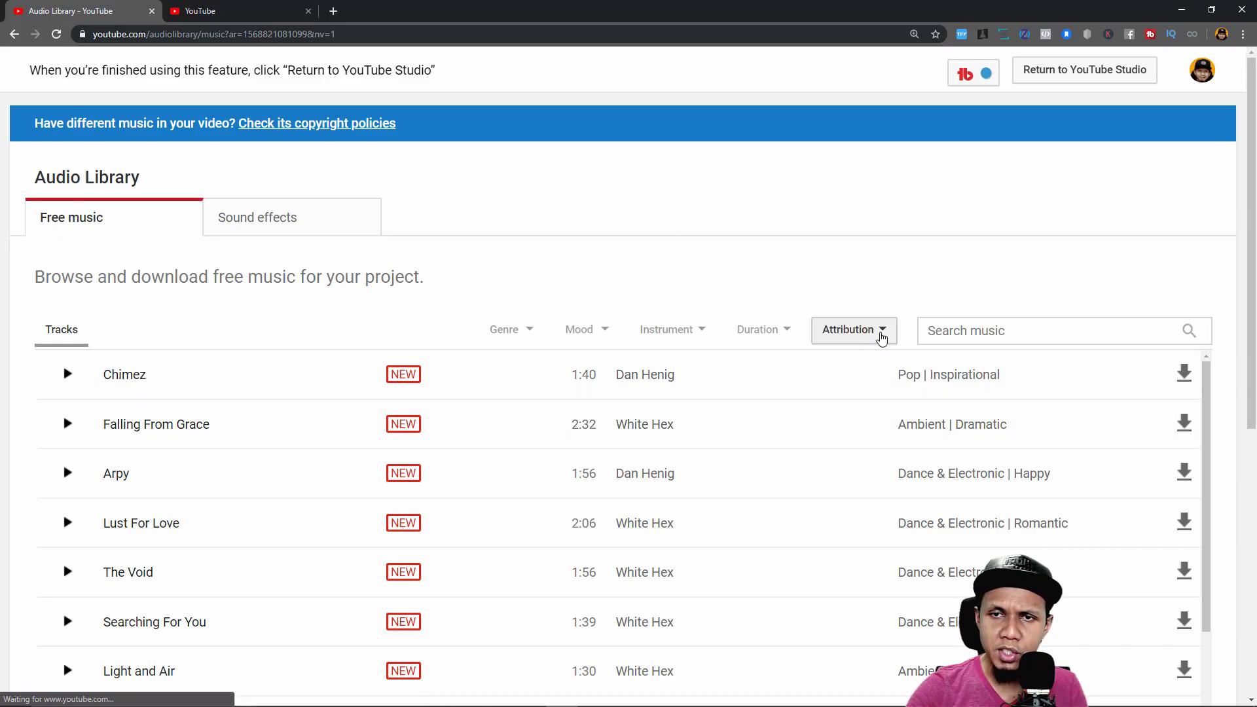
Filter the tracks to 'Attribution not required', briefly checking 'Attribution required' before switching back
{"action": "left_click", "coordinate": [882, 338]}
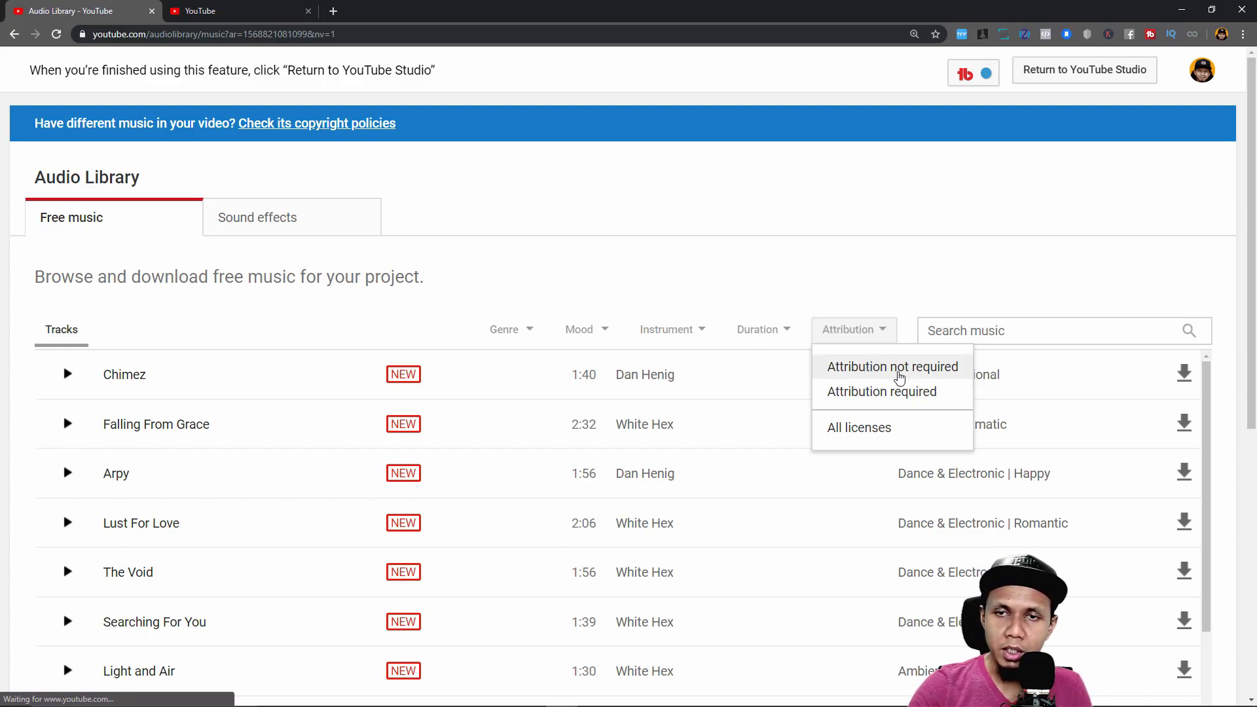
{"action": "left_click", "coordinate": [878, 368]}
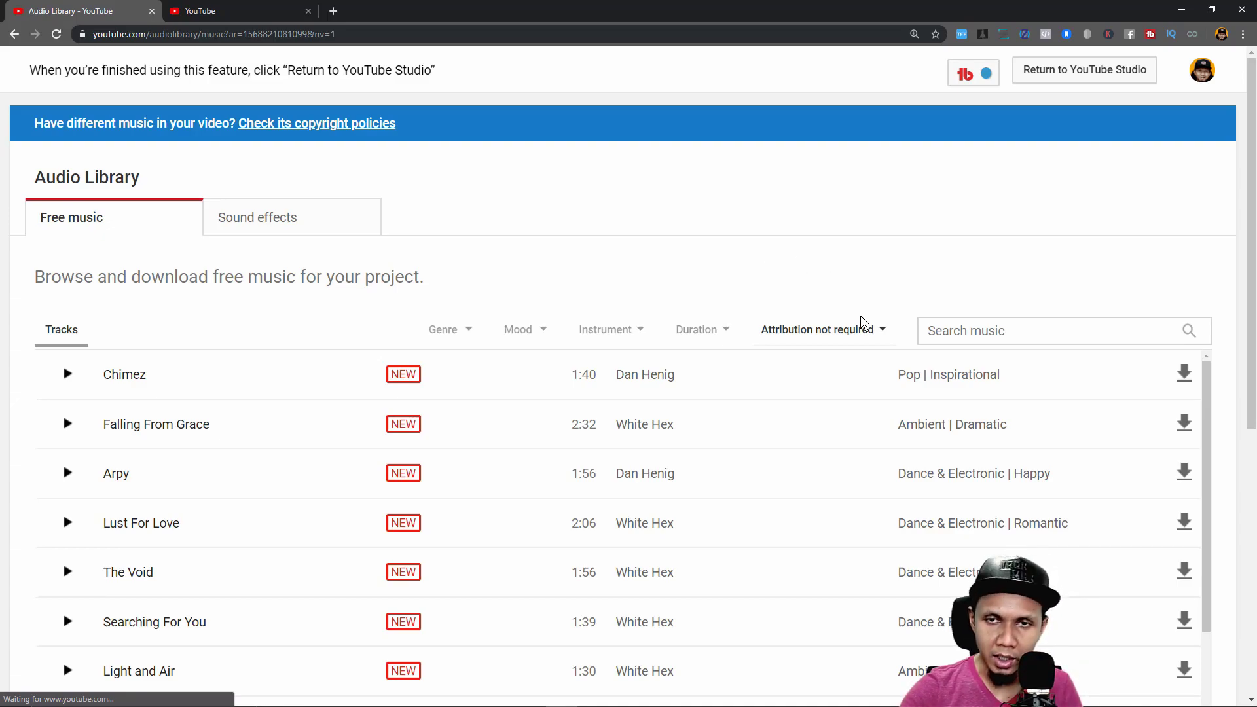
{"action": "left_click", "coordinate": [881, 335]}
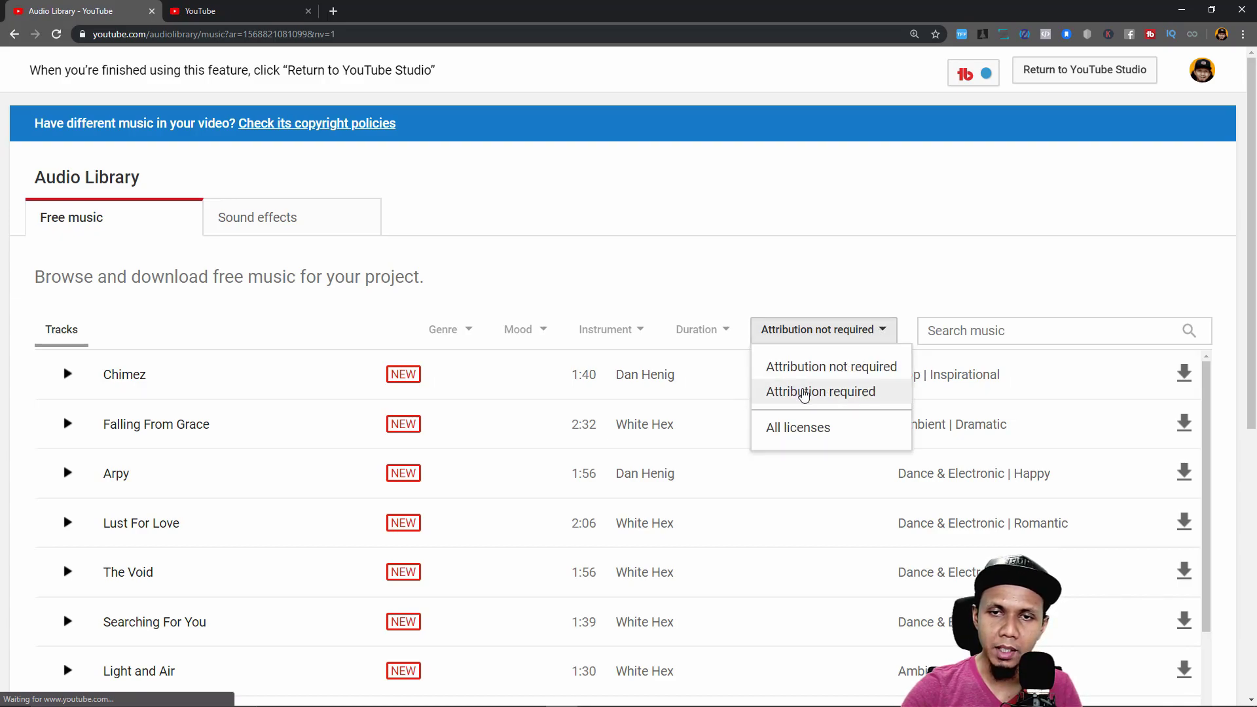
{"action": "left_click", "coordinate": [794, 393]}
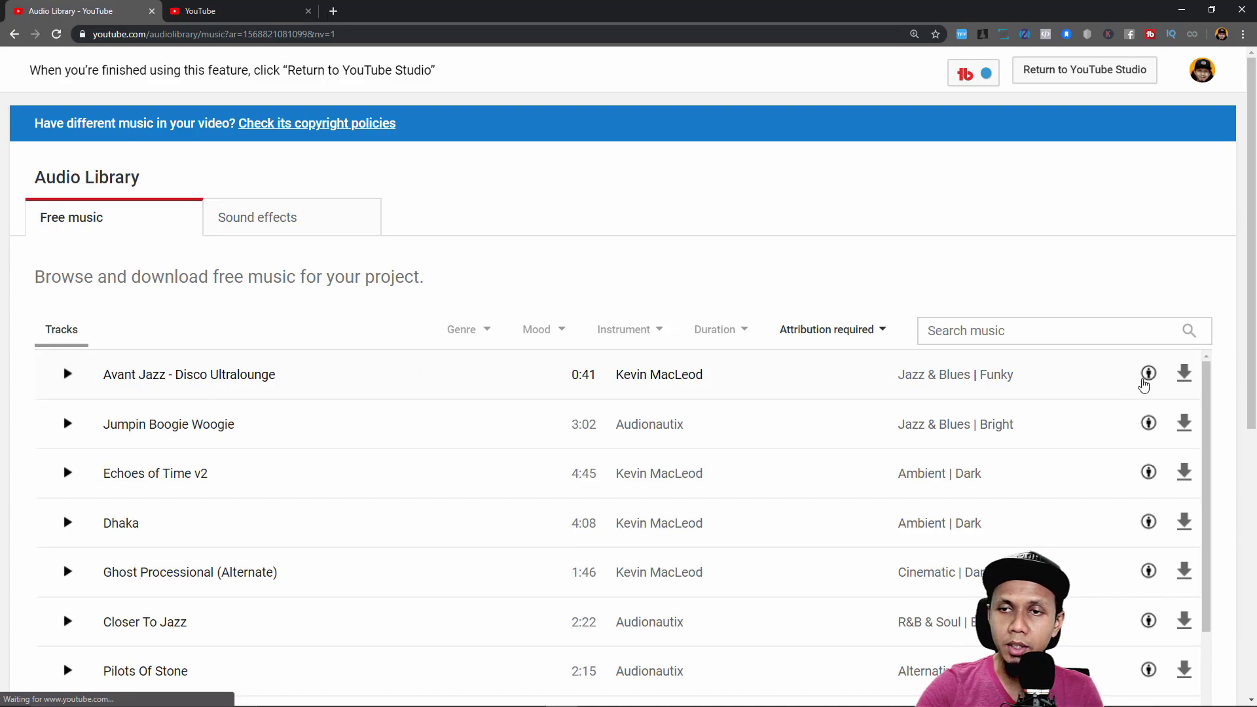
{"action": "left_click", "coordinate": [882, 335]}
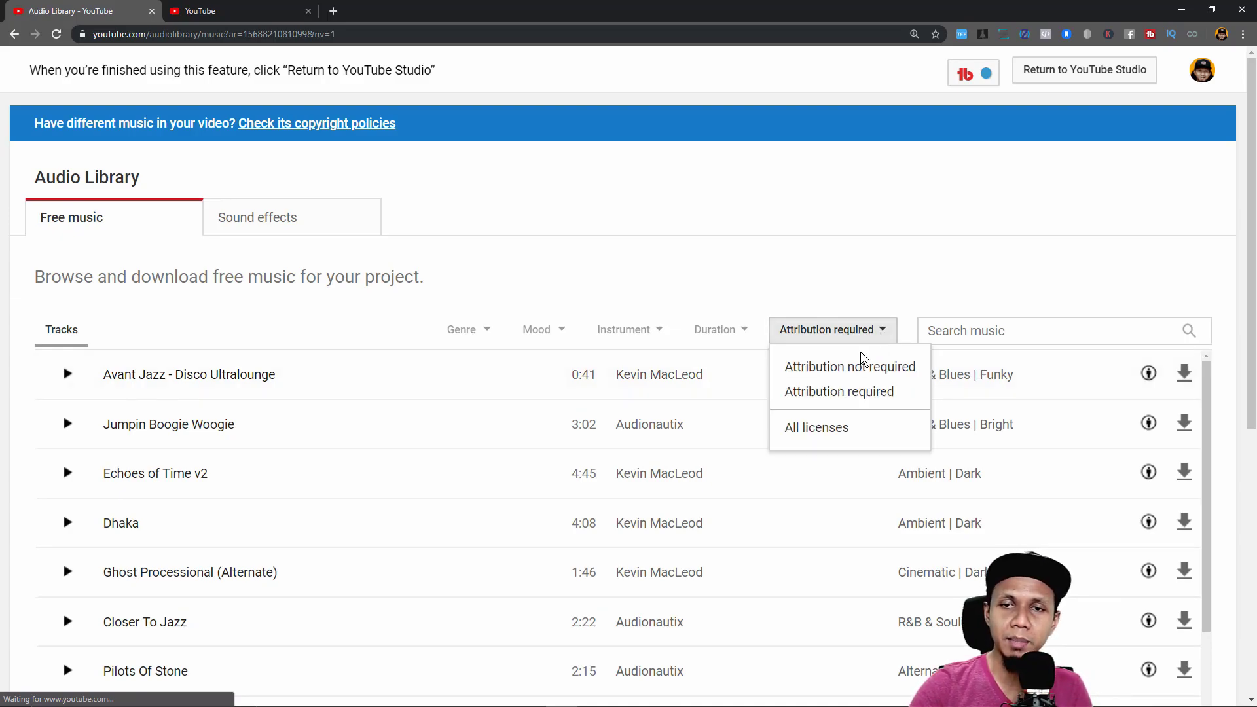
{"action": "left_click", "coordinate": [812, 368]}
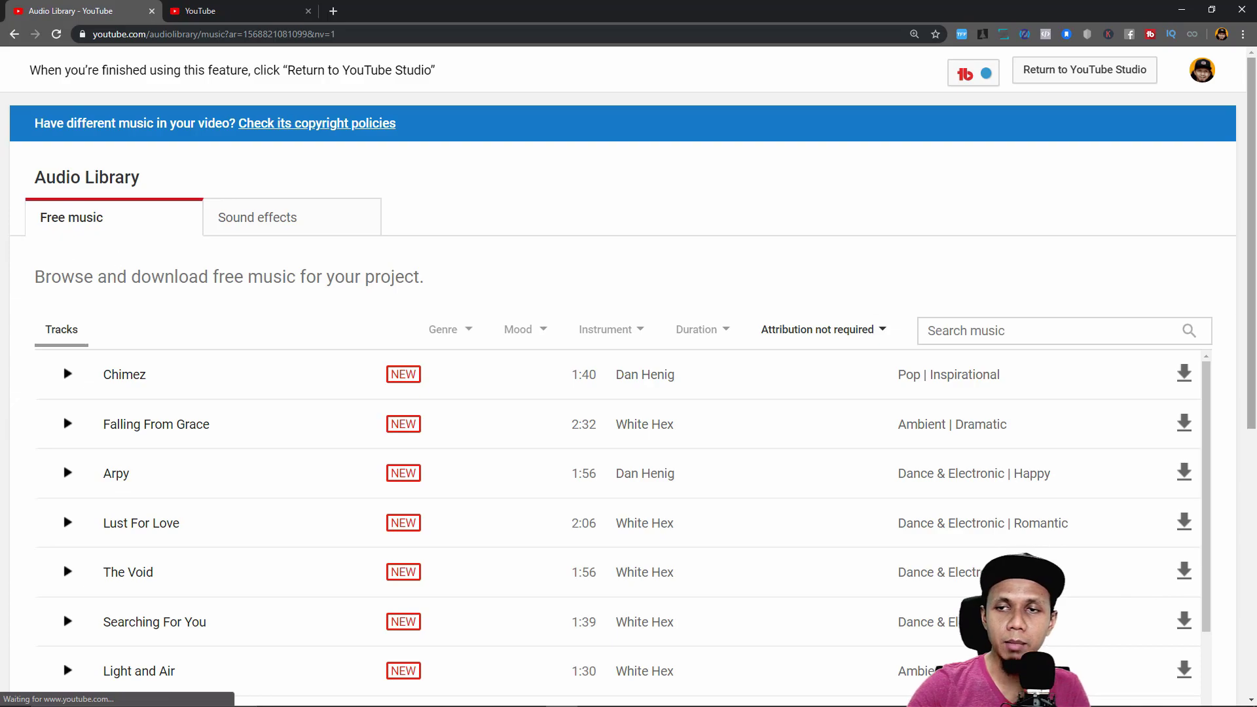
Preview the Chimez track, stop it, and download it as Chimez.mp3
{"action": "left_click", "coordinate": [1185, 382]}
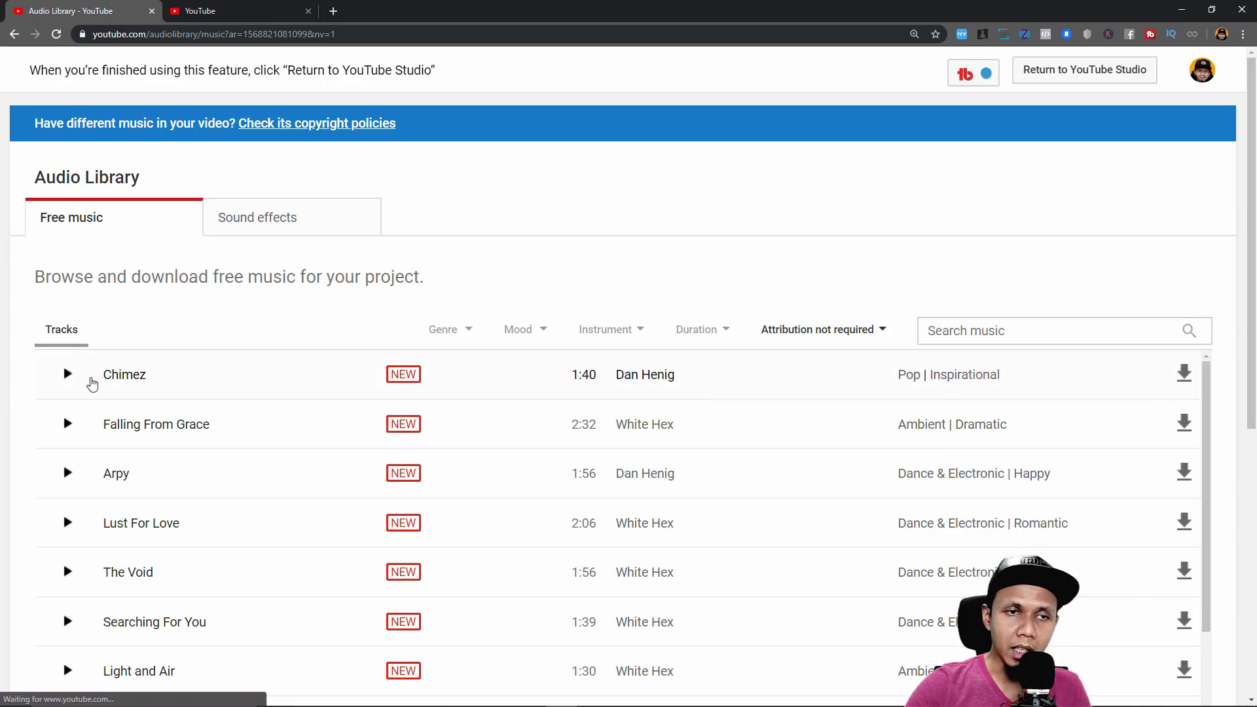
{"action": "left_click", "coordinate": [66, 378]}
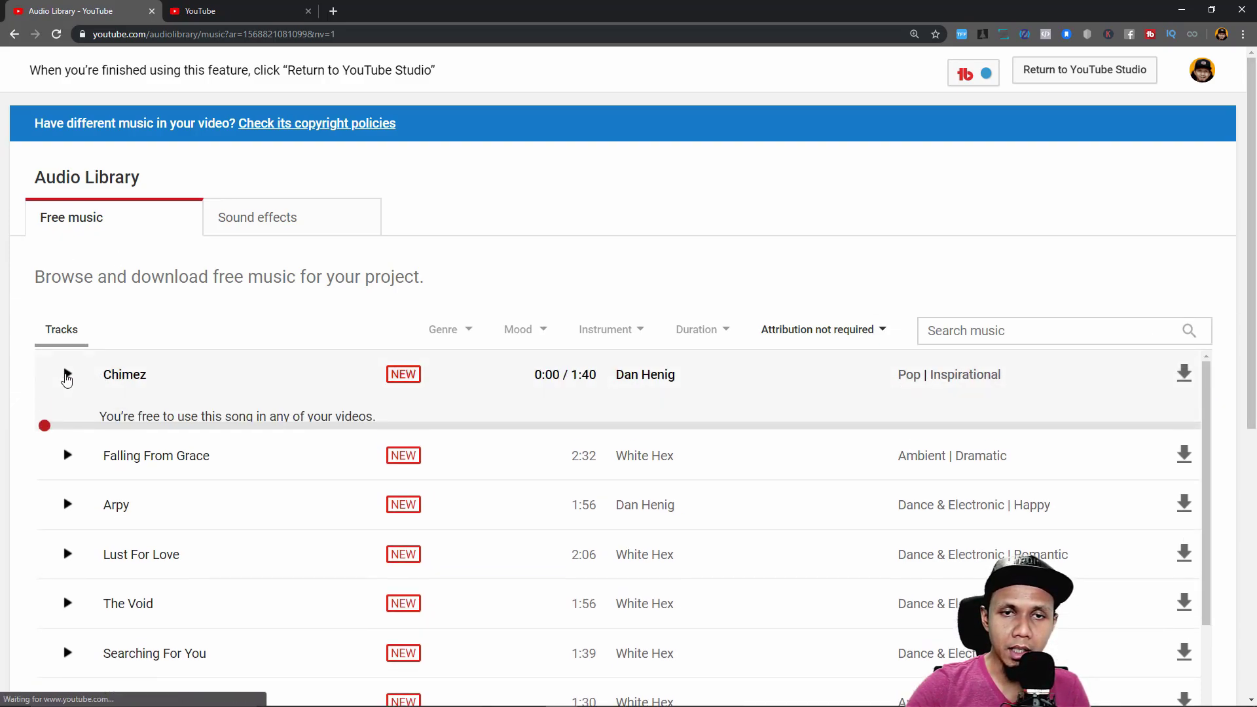
{"action": "left_click", "coordinate": [247, 453]}
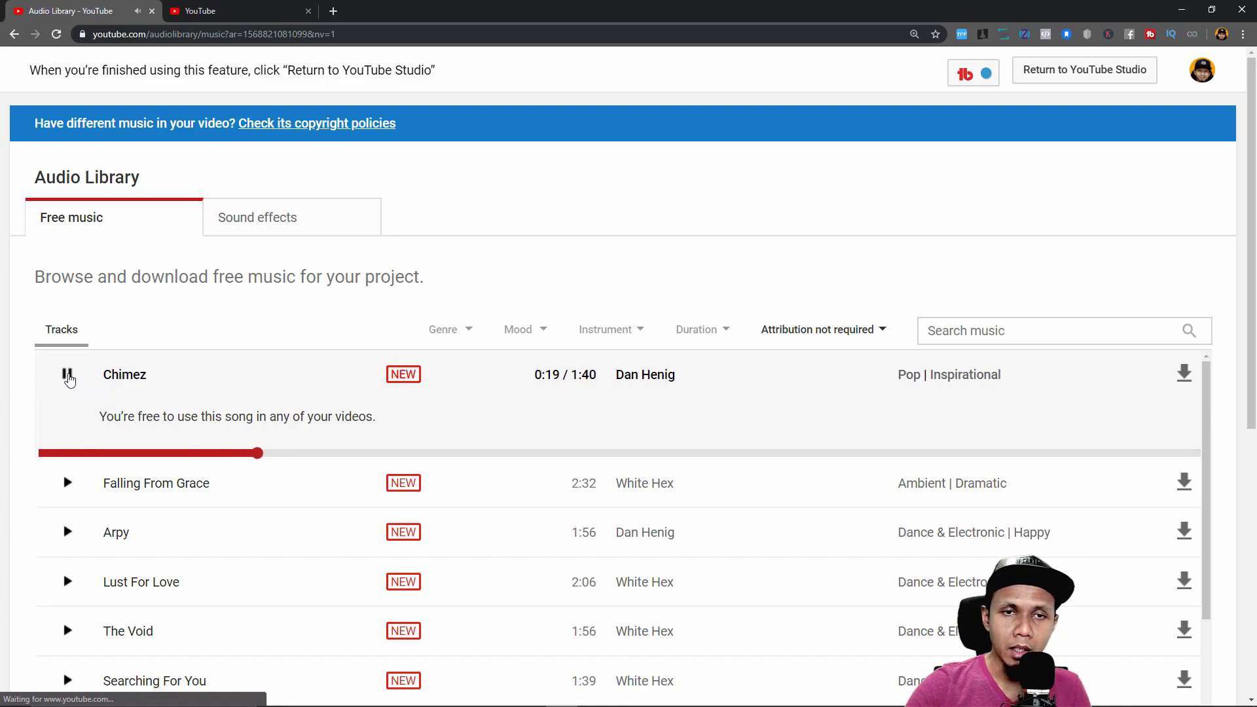
{"action": "left_click", "coordinate": [68, 375]}
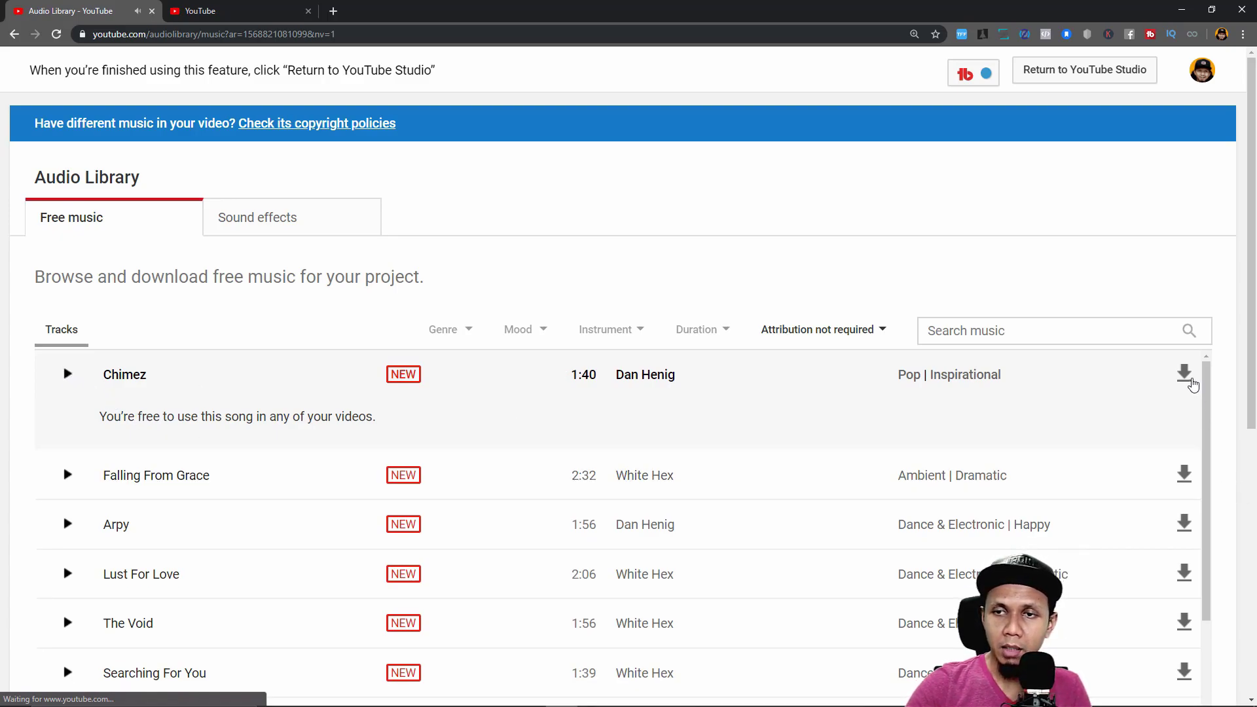
{"action": "scroll", "coordinate": [630, 502], "scroll_direction": "down", "scroll_amount": 3}
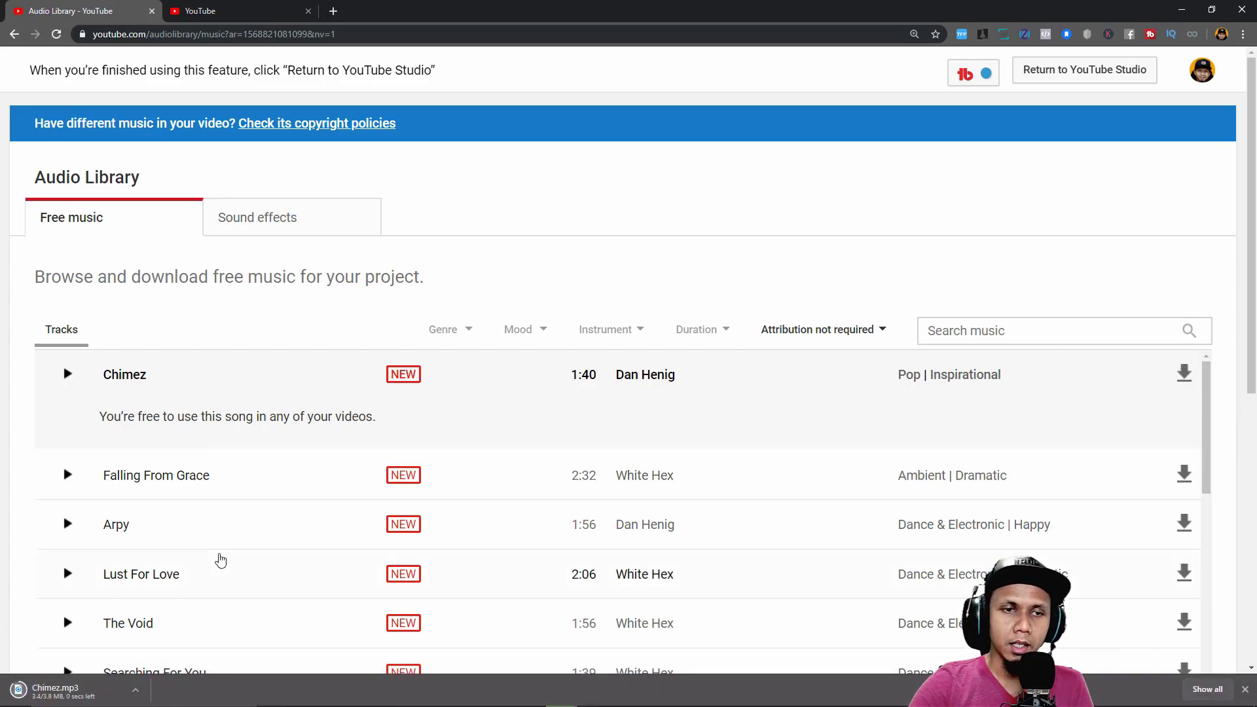
Import the downloaded Chimez.mp3 into the Media Pool and drop it onto a new Audio 3 track
{"action": "mouse_move", "coordinate": [50, 699]}
{"action": "left_mouse_down"}
{"action": "mouse_move", "coordinate": [802, 692]}
{"action": "mouse_move", "coordinate": [757, 699]}
{"action": "mouse_move", "coordinate": [177, 298]}
{"action": "mouse_move", "coordinate": [718, 669]}
{"action": "mouse_move", "coordinate": [461, 663]}
{"action": "left_mouse_up"}
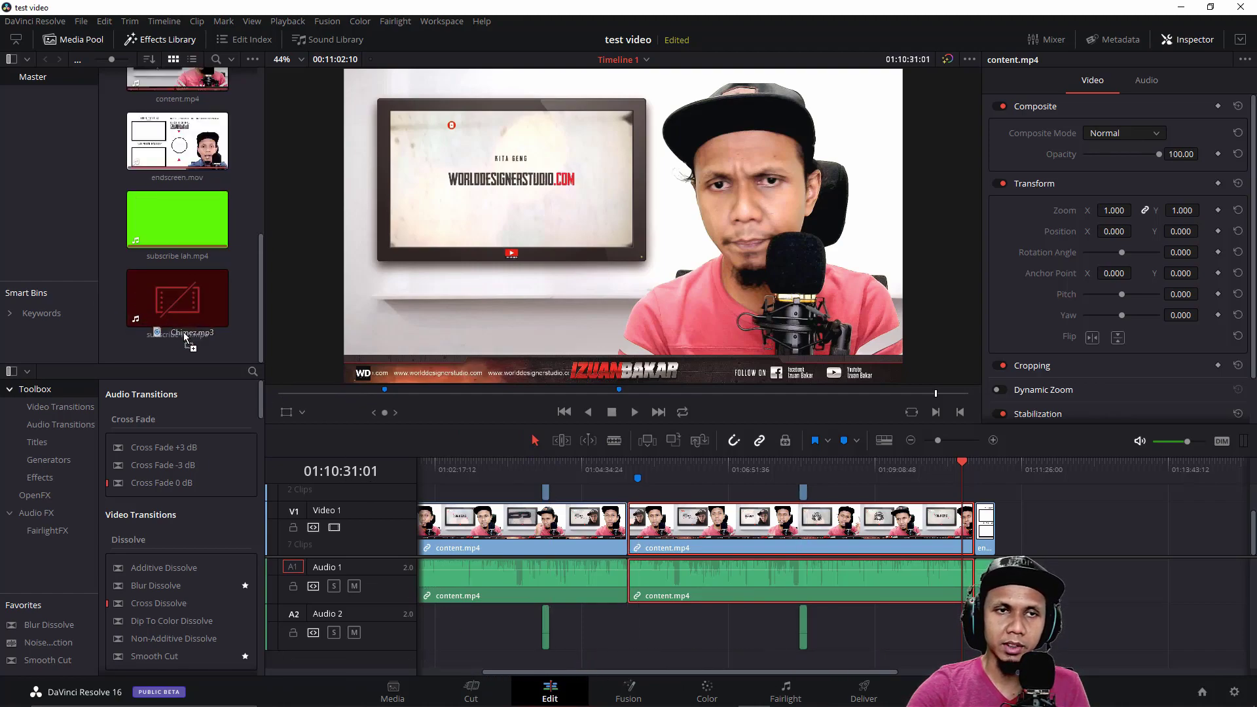
{"action": "left_click_drag", "start_coordinate": [99, 295], "coordinate": [187, 341]}
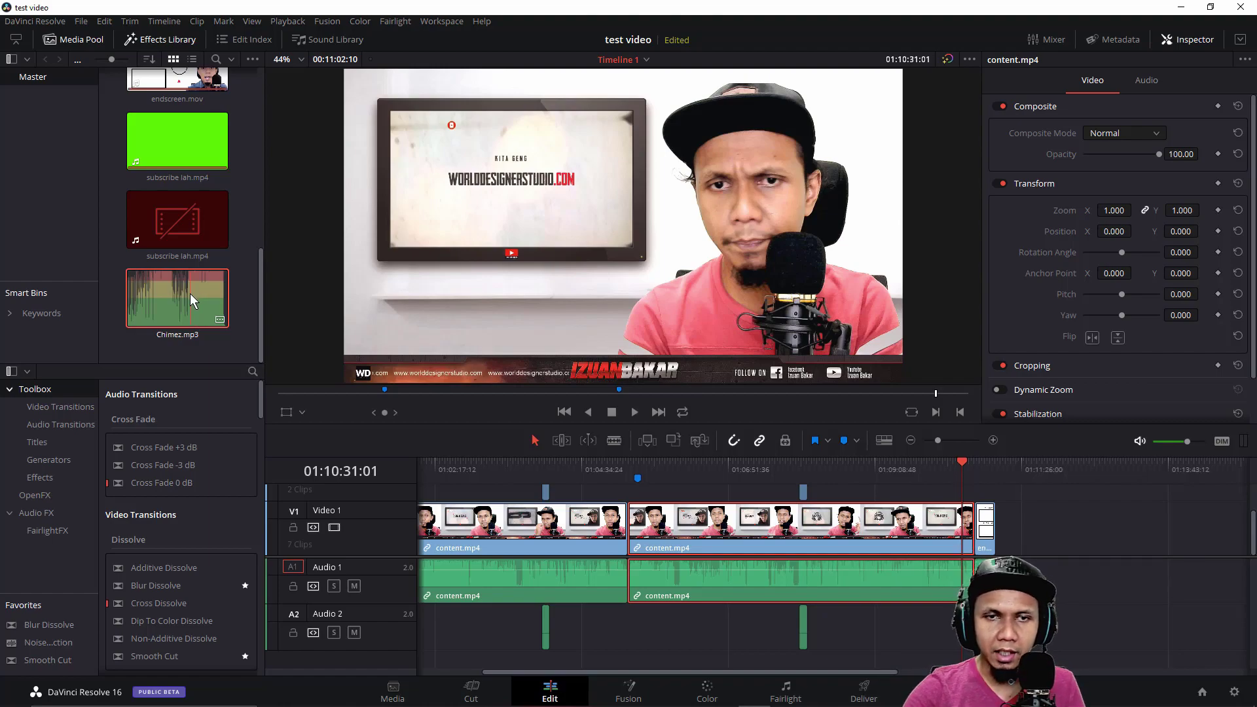
{"action": "mouse_move", "coordinate": [195, 292]}
{"action": "left_mouse_down"}
{"action": "mouse_move", "coordinate": [1060, 645]}
{"action": "mouse_move", "coordinate": [702, 663]}
{"action": "left_mouse_up"}
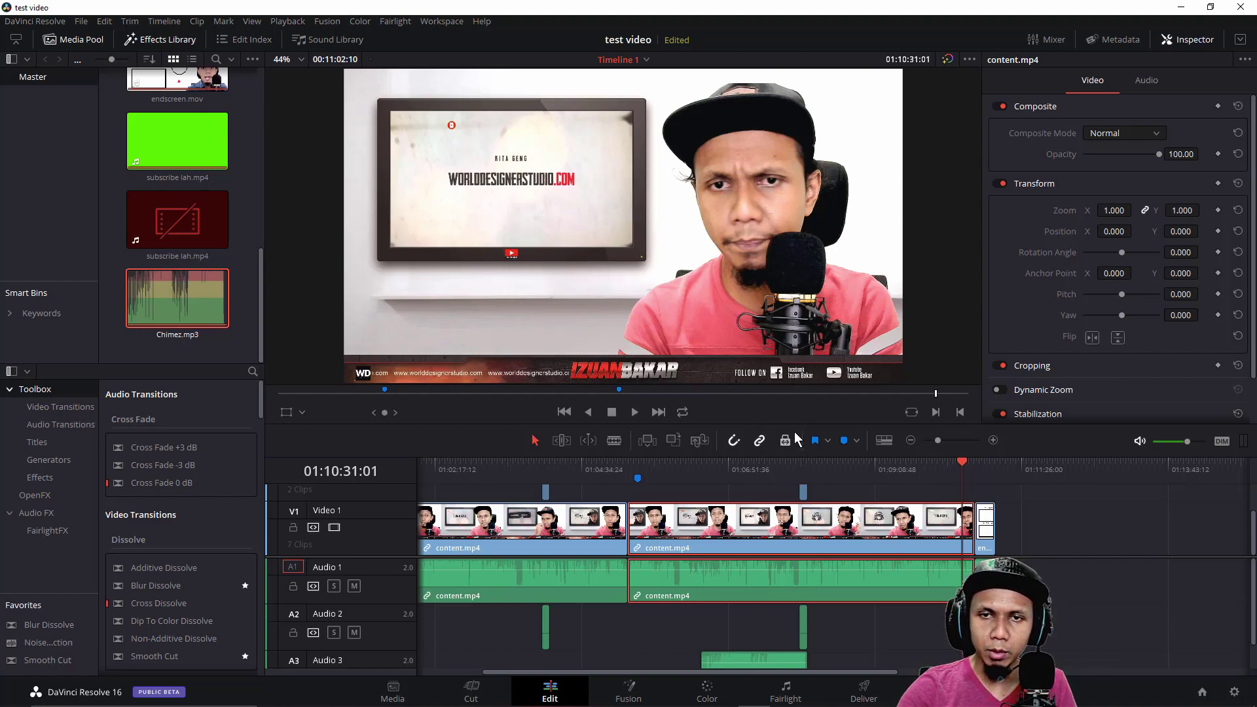
Enlarge the timeline area and move the Chimez.mp3 clip on A3 to the timeline start
{"action": "mouse_move", "coordinate": [794, 424]}
{"action": "left_mouse_down"}
{"action": "mouse_move", "coordinate": [792, 225]}
{"action": "mouse_move", "coordinate": [792, 246]}
{"action": "left_mouse_up"}
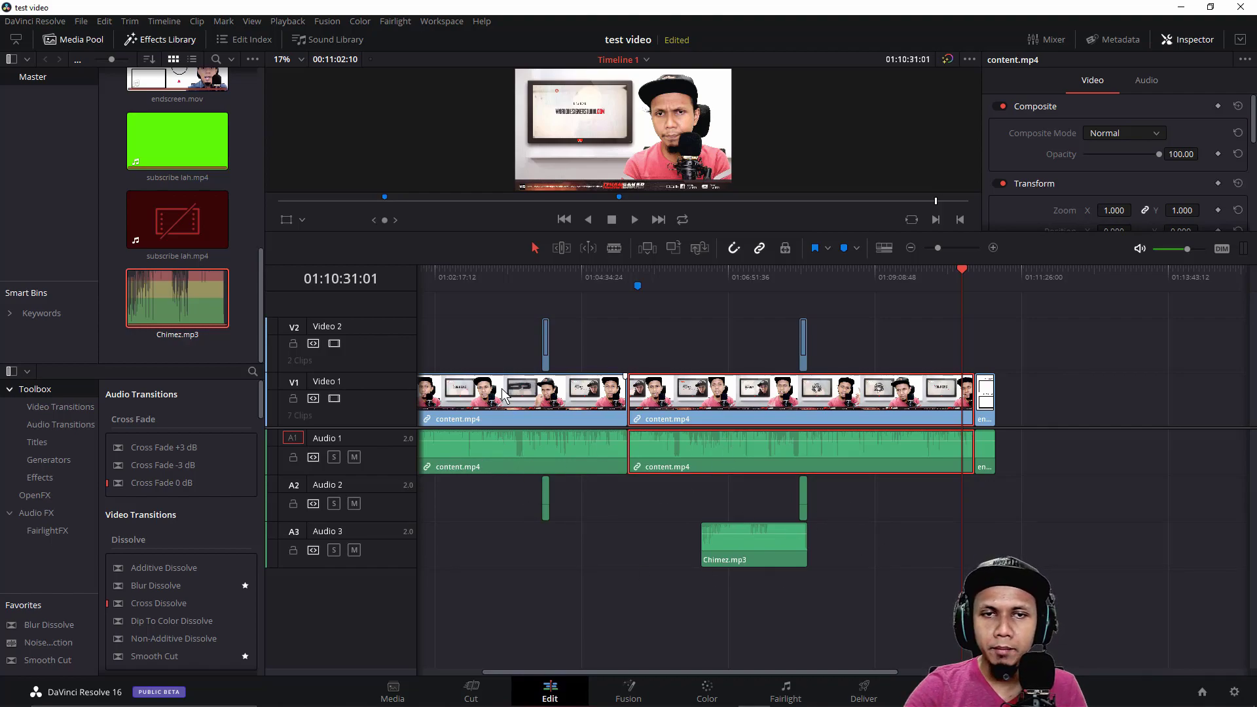
{"action": "left_click", "coordinate": [529, 460]}
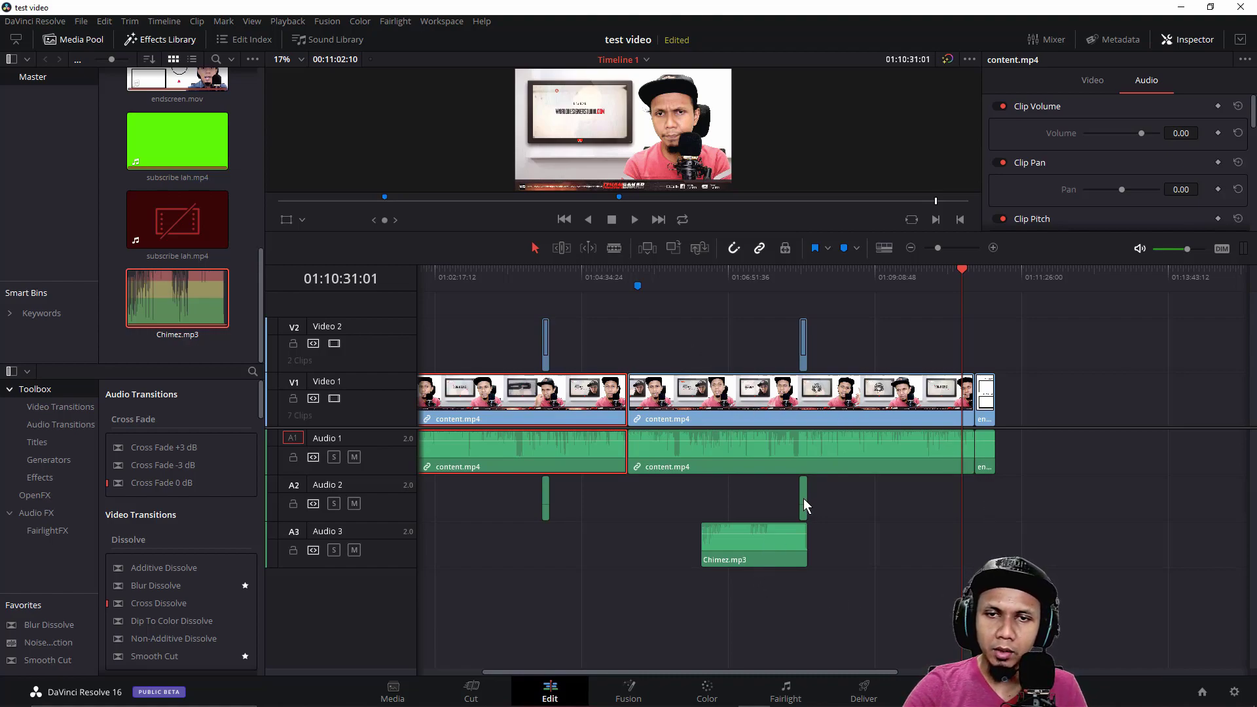
{"action": "left_click", "coordinate": [803, 272]}
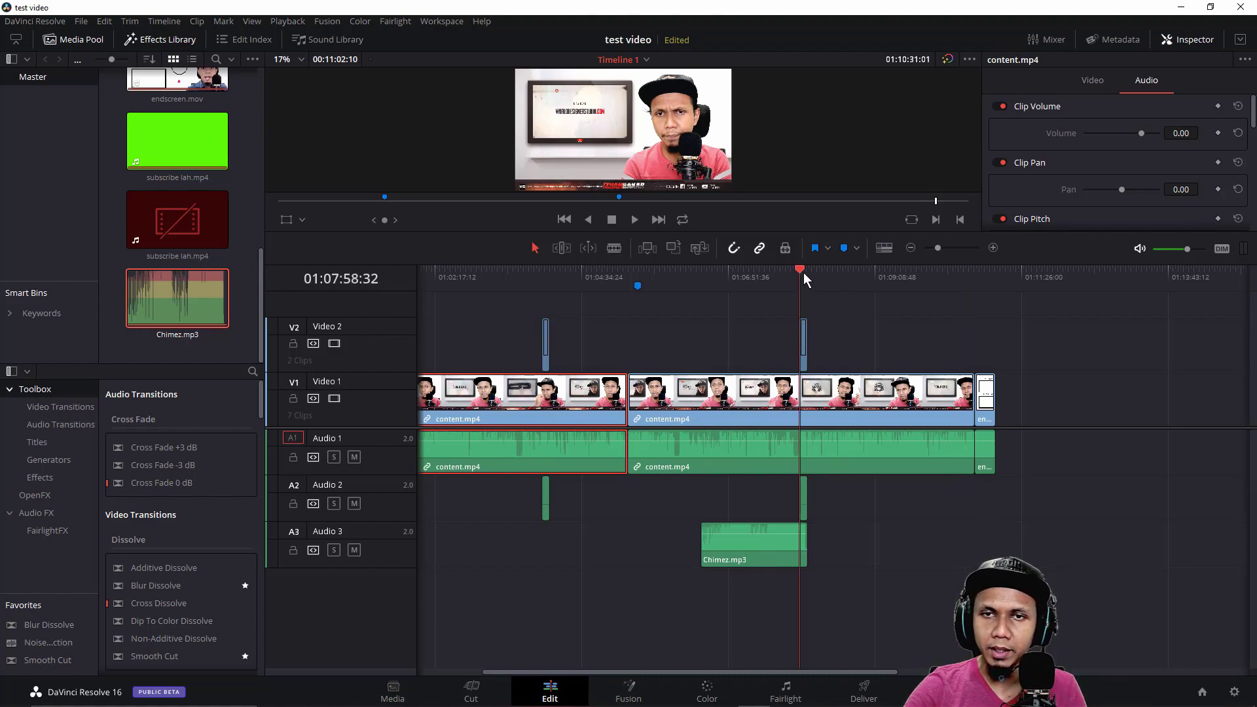
{"action": "left_click", "coordinate": [772, 548]}
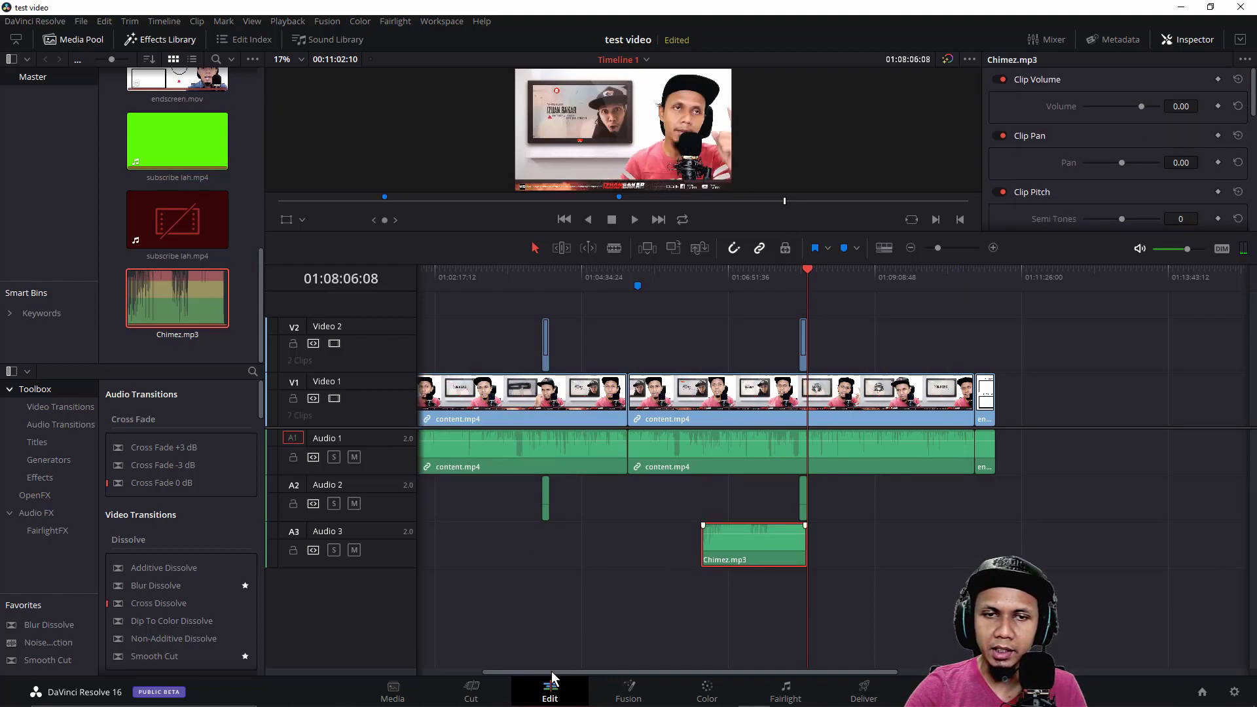
{"action": "left_click_drag", "start_coordinate": [551, 672], "coordinate": [475, 673]}
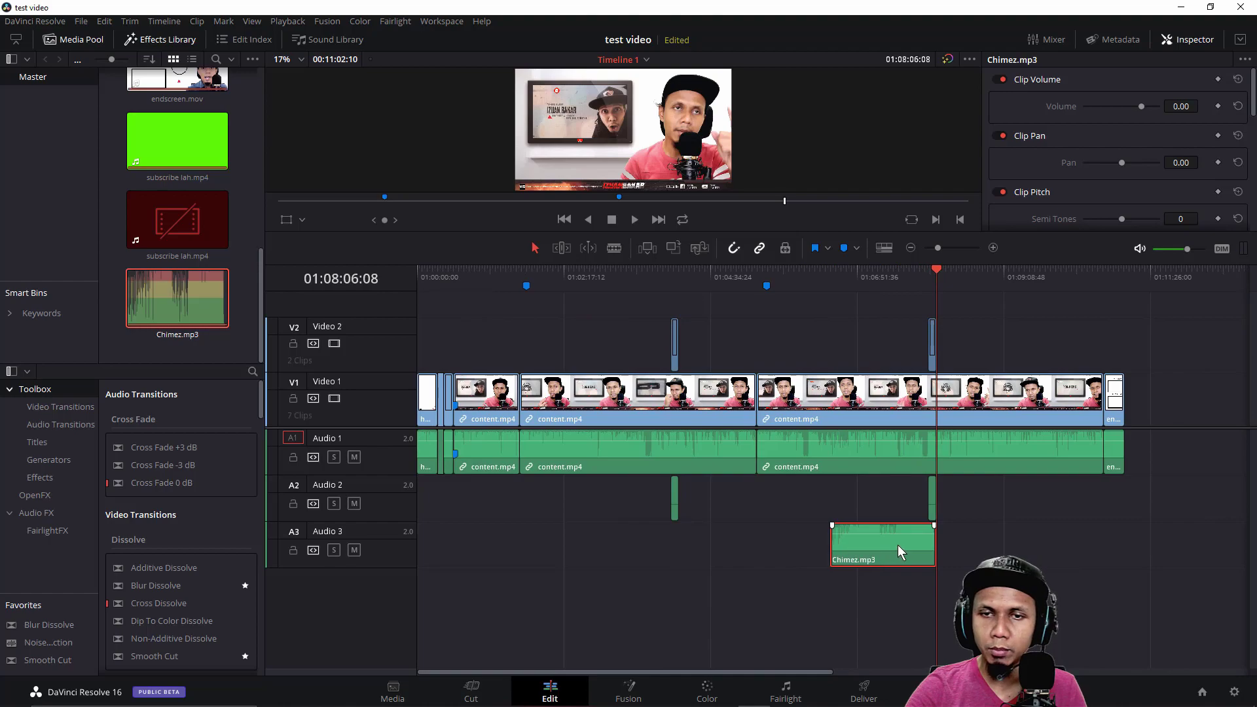
{"action": "left_click_drag", "start_coordinate": [899, 546], "coordinate": [480, 553]}
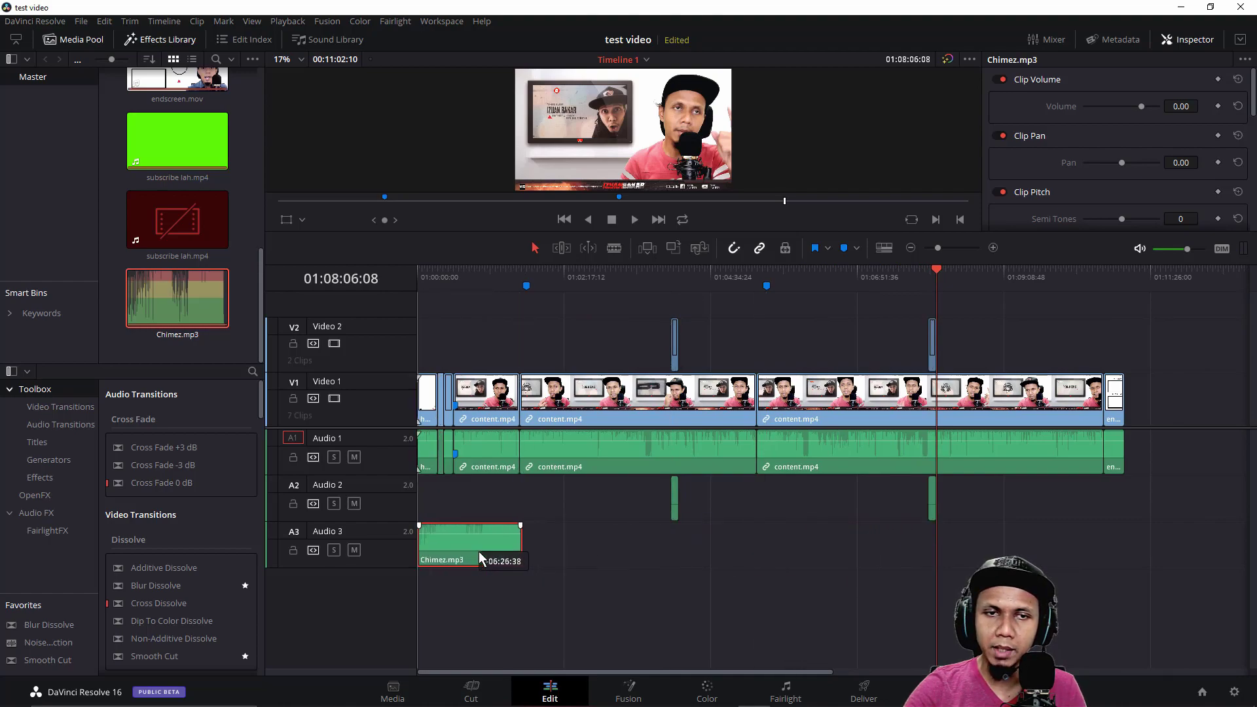
Shift Chimez.mp3 to start just after the opening hook at about 01:00:25 and play to check
{"action": "key", "text": "ctrl+equal"}
{"action": "left_click_drag", "start_coordinate": [466, 552], "coordinate": [637, 544]}
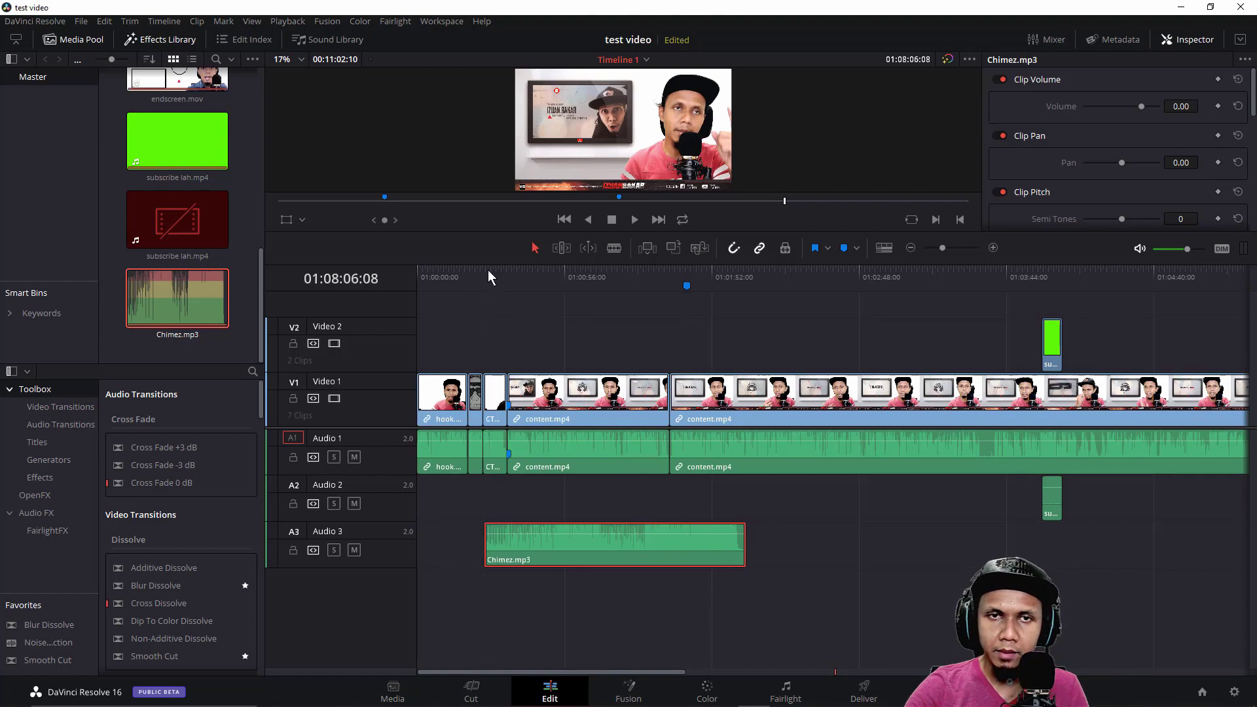
{"action": "left_click", "coordinate": [486, 267]}
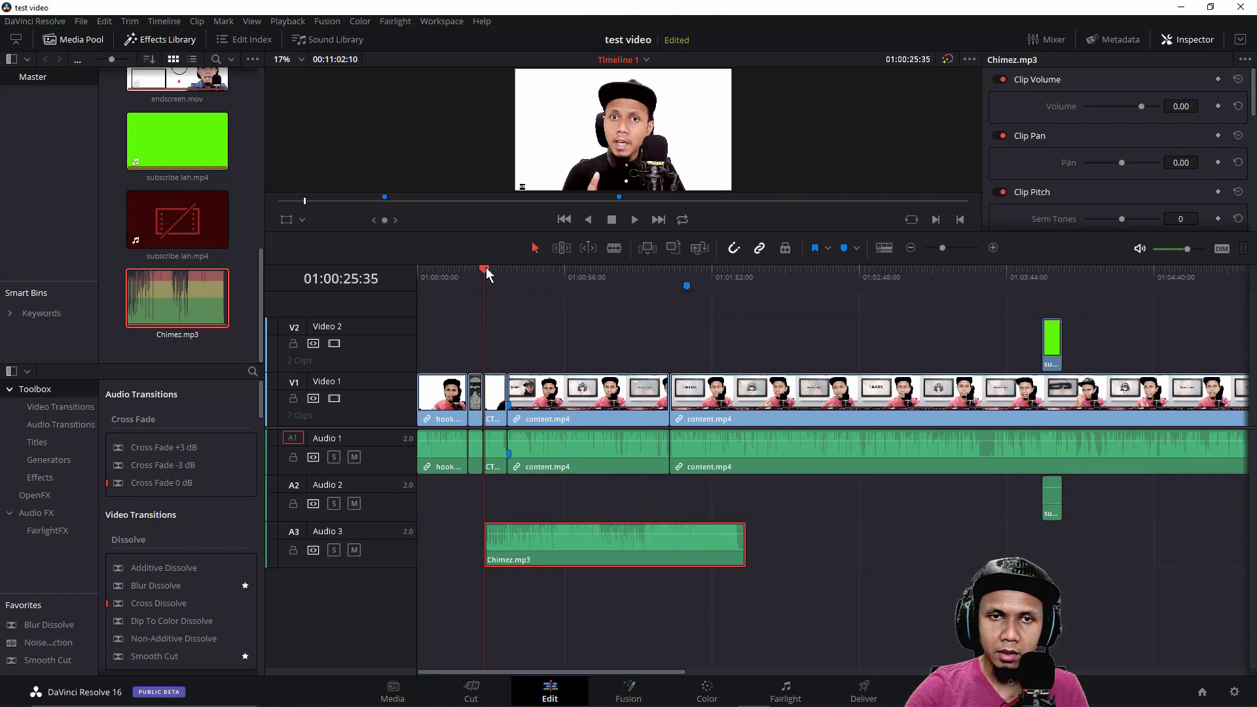
{"action": "left_click", "coordinate": [636, 219]}
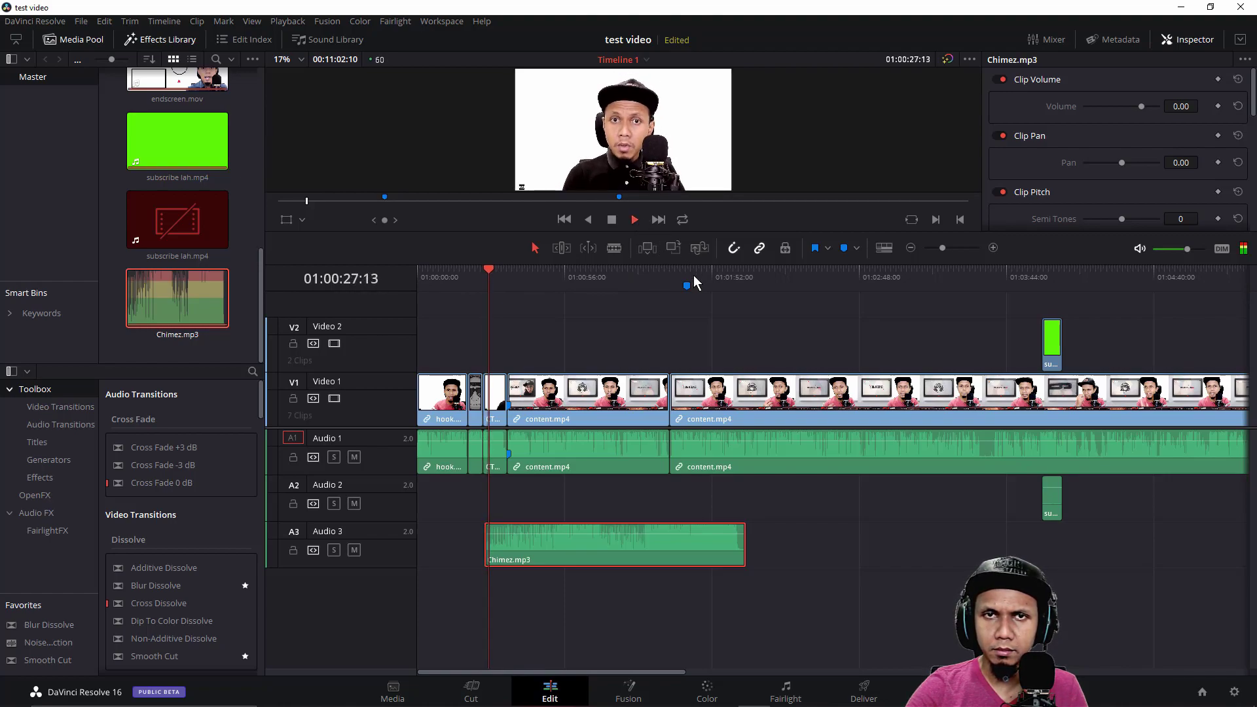
{"action": "left_click", "coordinate": [614, 220]}
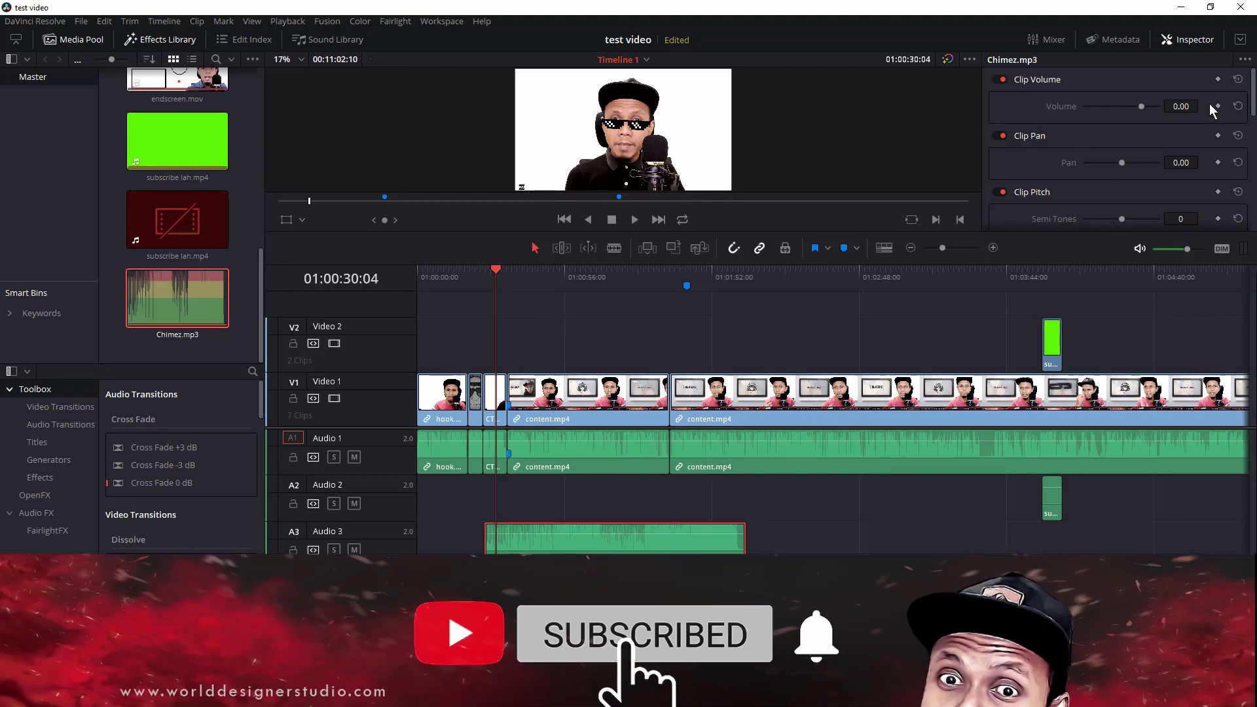
Lower the Chimez.mp3 volume, nudge the clip slightly later, and play from 01:00:25 to listen
{"action": "left_click_drag", "start_coordinate": [1131, 112], "coordinate": [1135, 108]}
{"action": "left_click", "coordinate": [637, 218]}
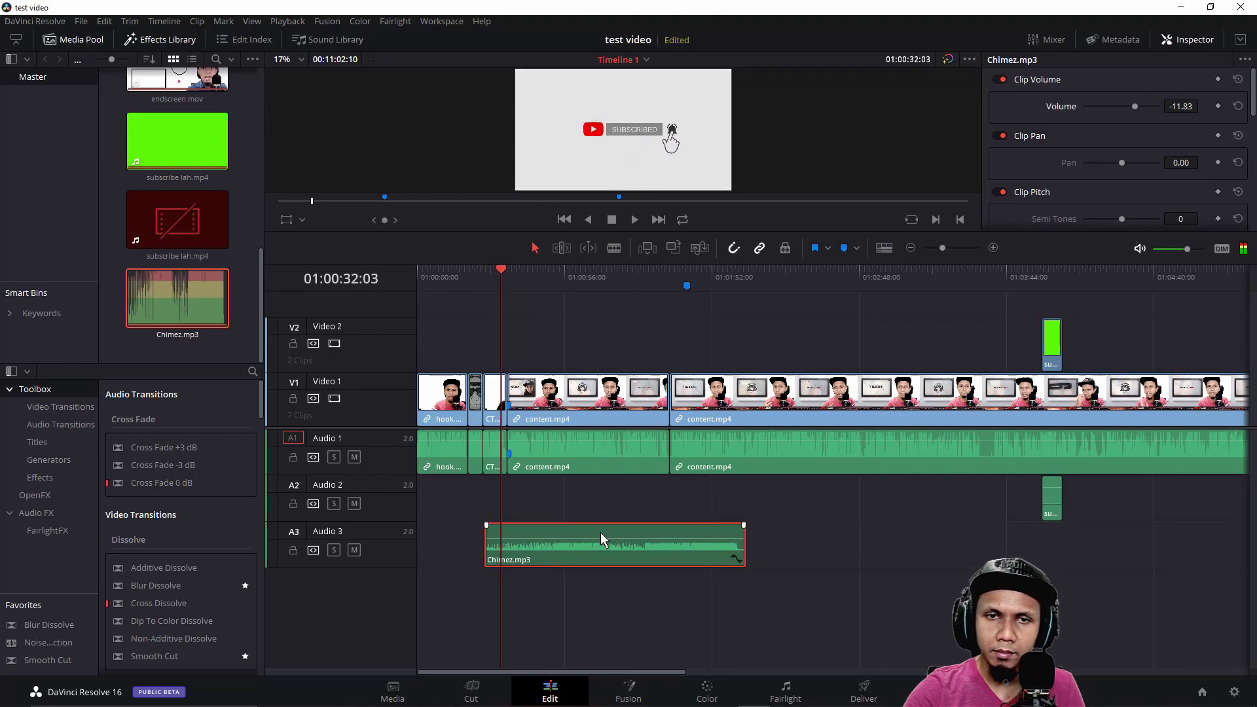
{"action": "mouse_move", "coordinate": [601, 539]}
{"action": "left_mouse_down"}
{"action": "mouse_move", "coordinate": [620, 535]}
{"action": "mouse_move", "coordinate": [564, 541]}
{"action": "mouse_move", "coordinate": [577, 532]}
{"action": "left_mouse_up"}
{"action": "left_click", "coordinate": [486, 271]}
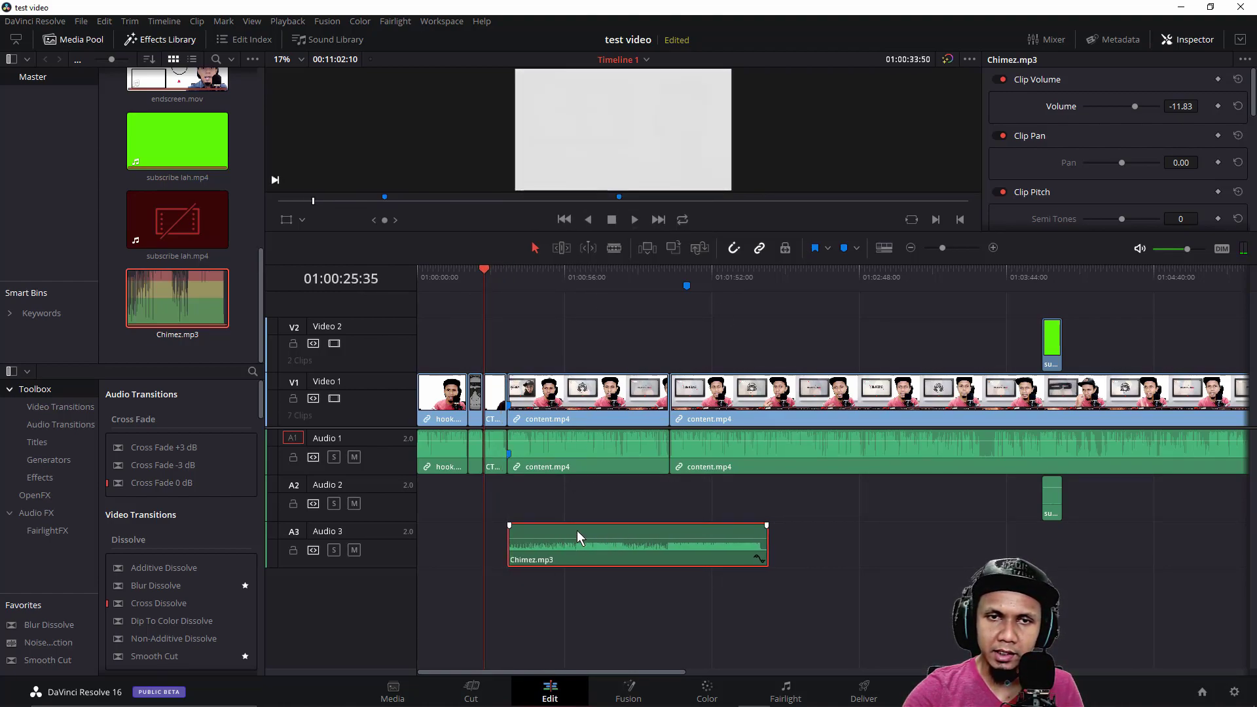
{"action": "left_click", "coordinate": [948, 247]}
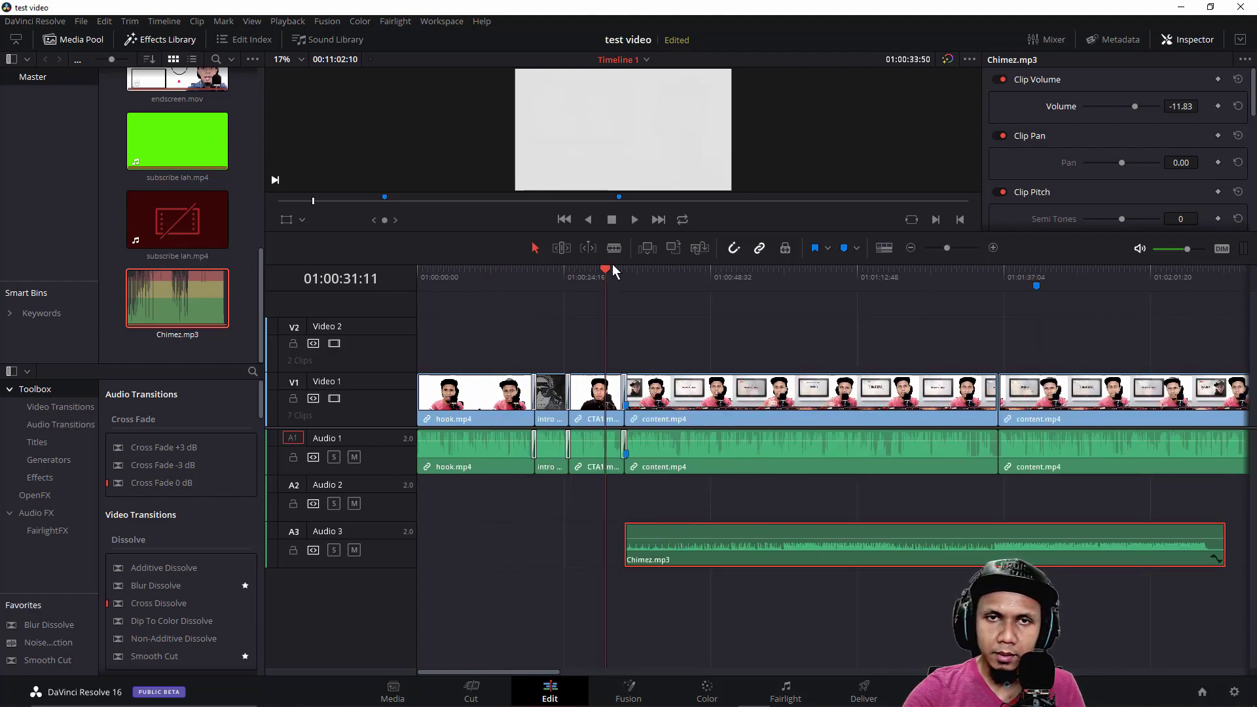
{"action": "left_click", "coordinate": [634, 220]}
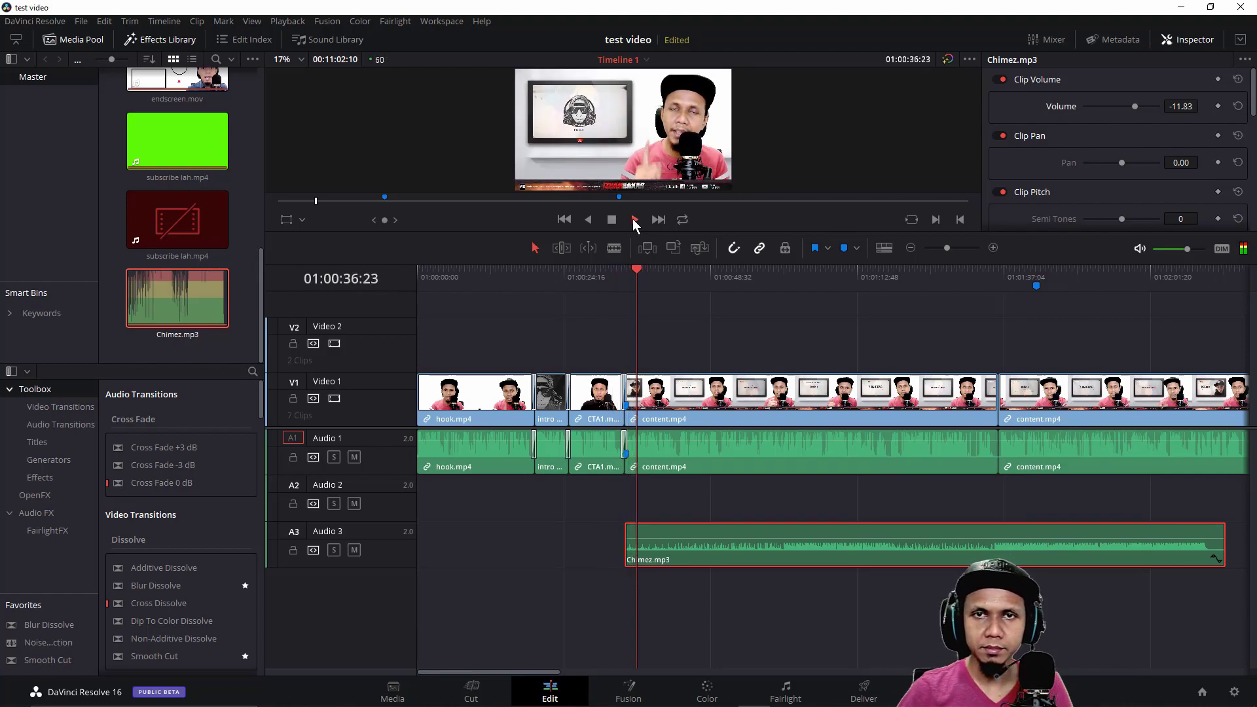
{"action": "left_click", "coordinate": [787, 269]}
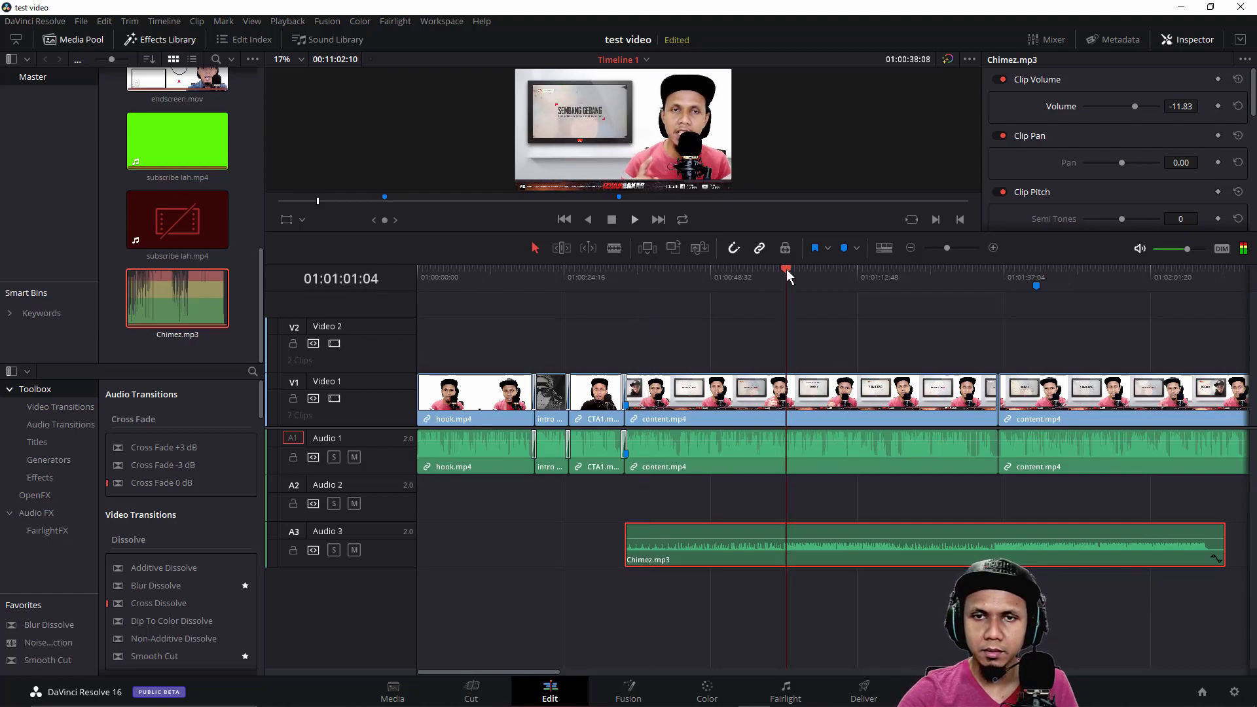
{"action": "key", "text": "space"}
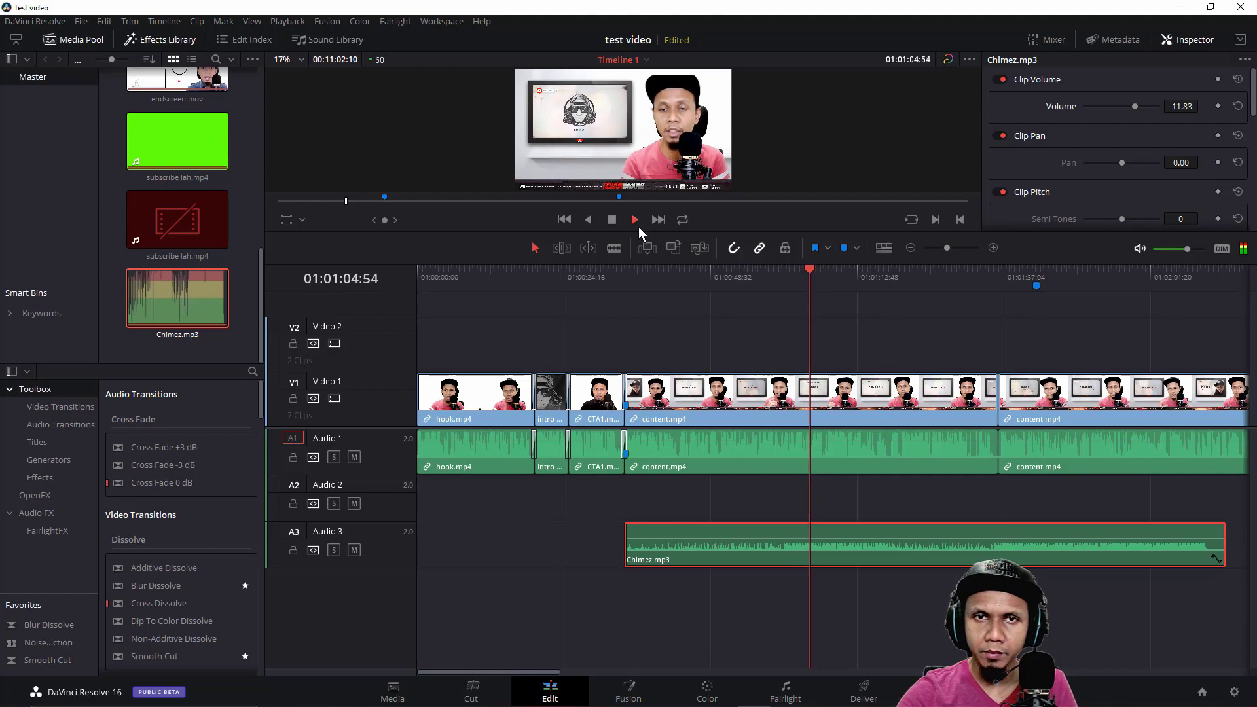
{"action": "left_click", "coordinate": [612, 221]}
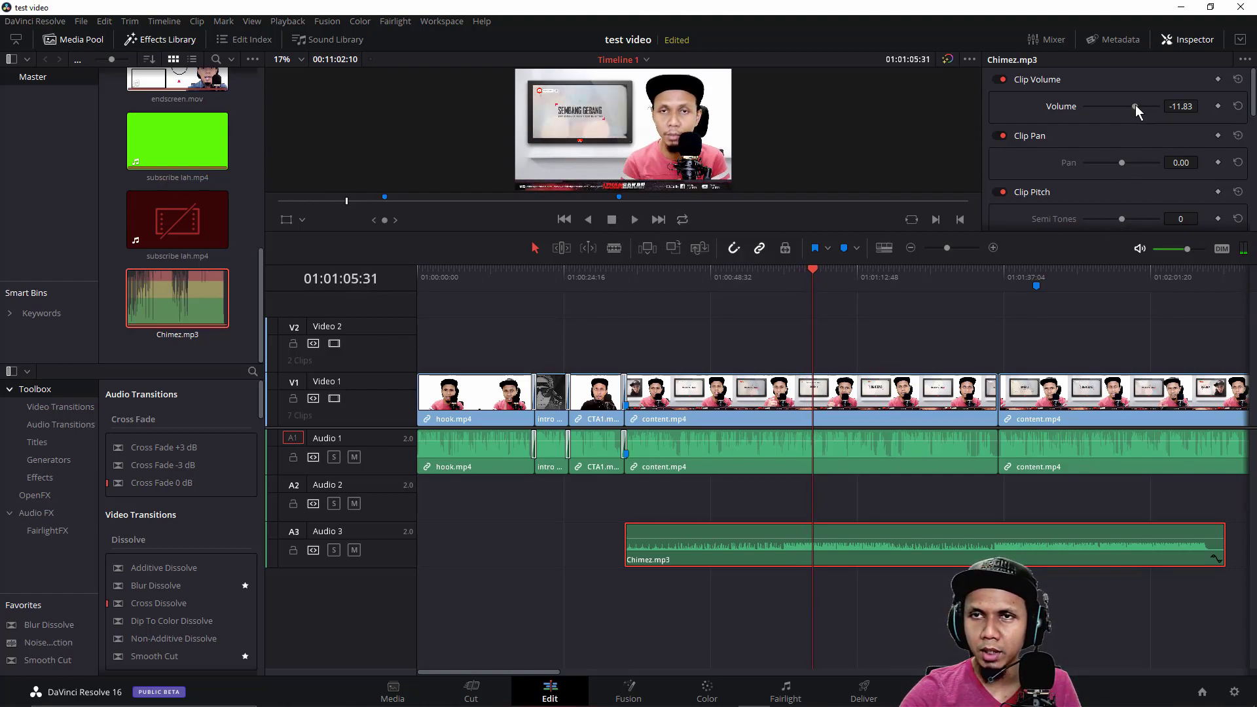
Set the Chimez.mp3 clip volume to -16.35, replay it against the voice, and zoom out
{"action": "left_click_drag", "start_coordinate": [1135, 106], "coordinate": [1132, 106]}
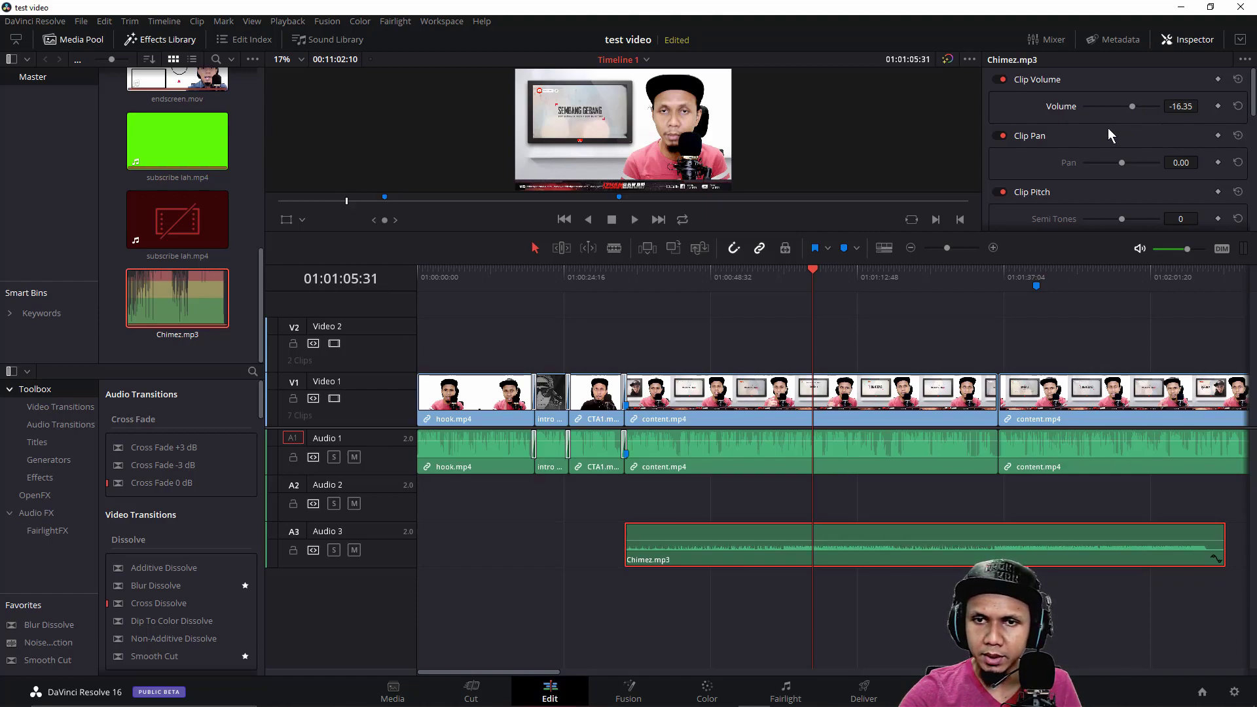
{"action": "left_click", "coordinate": [633, 223]}
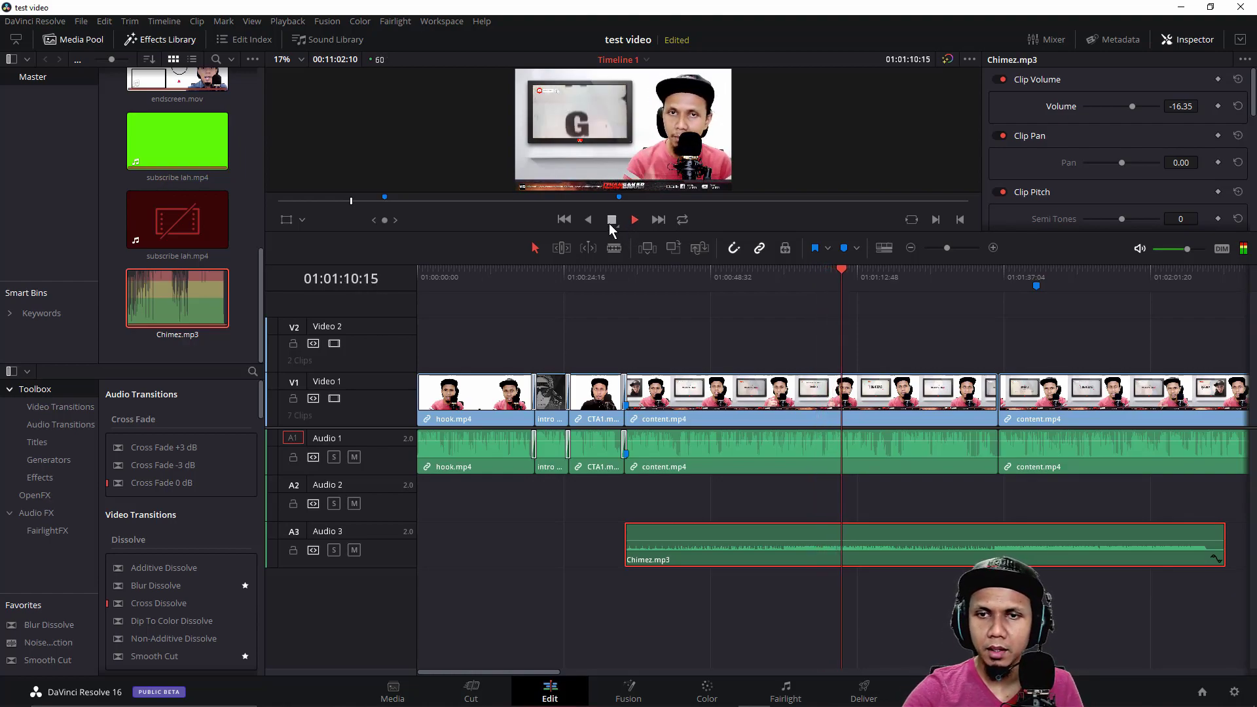
{"action": "left_click", "coordinate": [610, 224]}
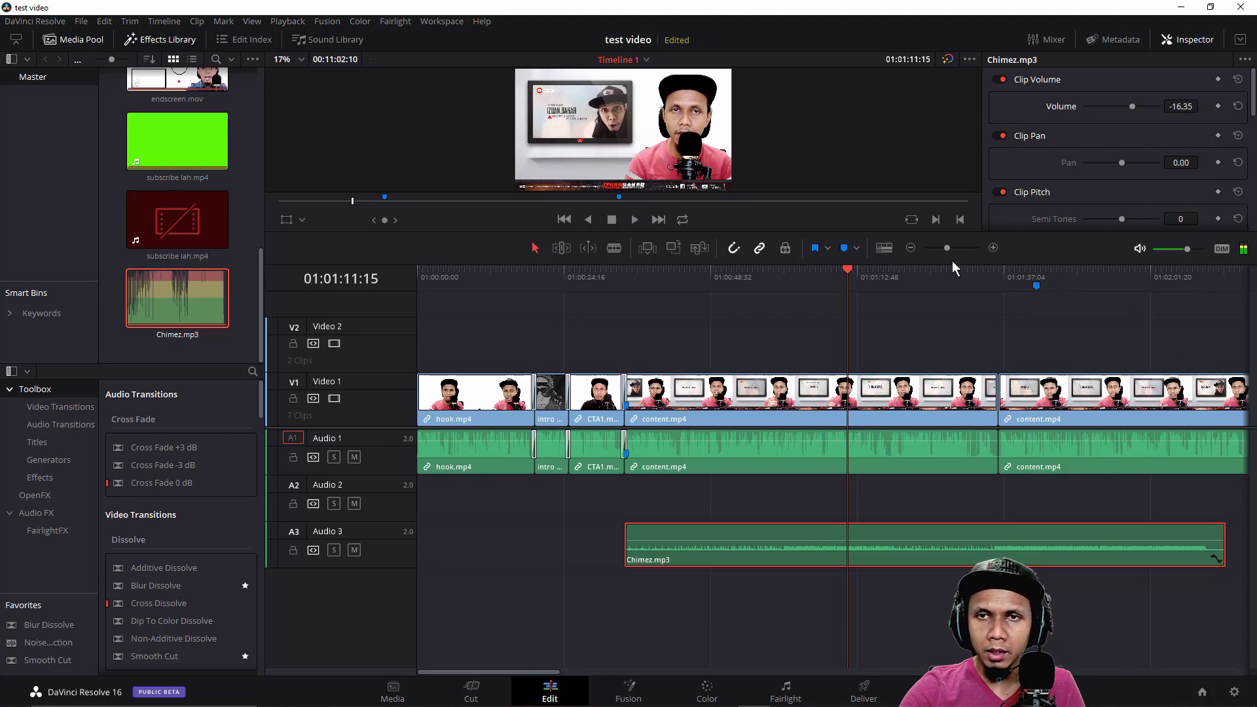
{"action": "left_click", "coordinate": [940, 249]}
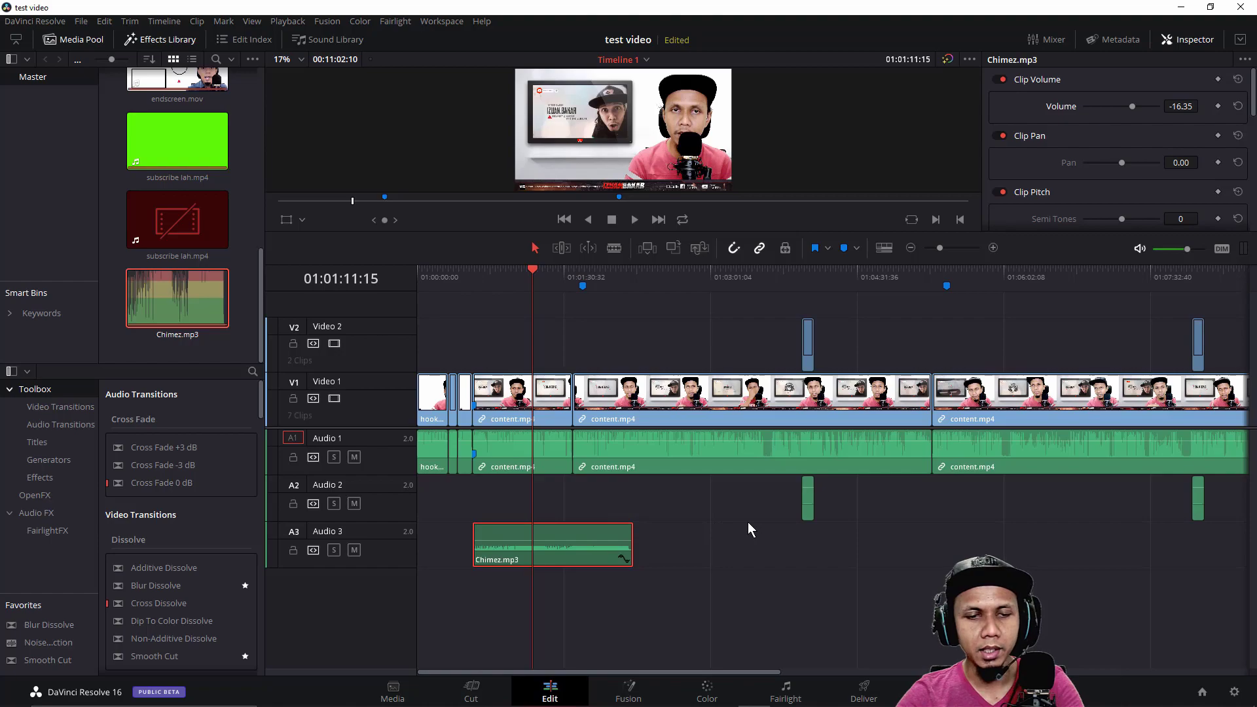
Paste six copies of Chimez.mp3 back-to-back along Audio 3 from the first clip's end
{"action": "left_click_drag", "start_coordinate": [535, 271], "coordinate": [633, 276]}
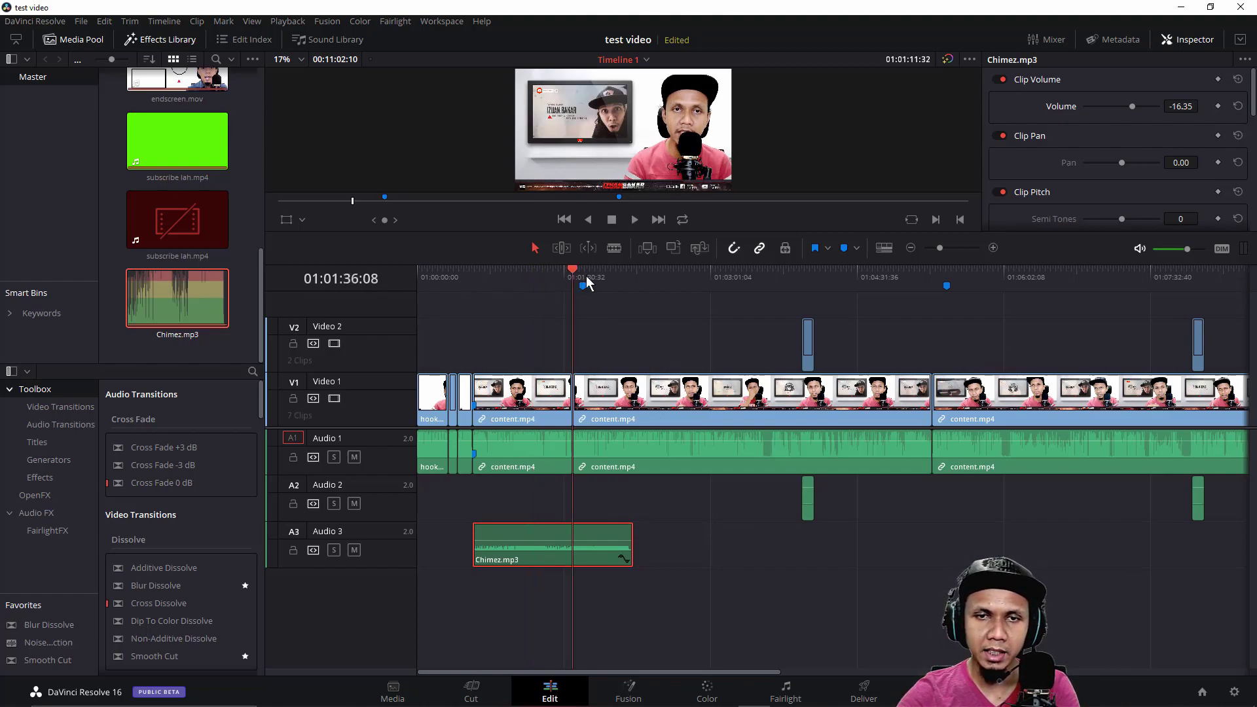
{"action": "key", "text": "ctrl+v"}
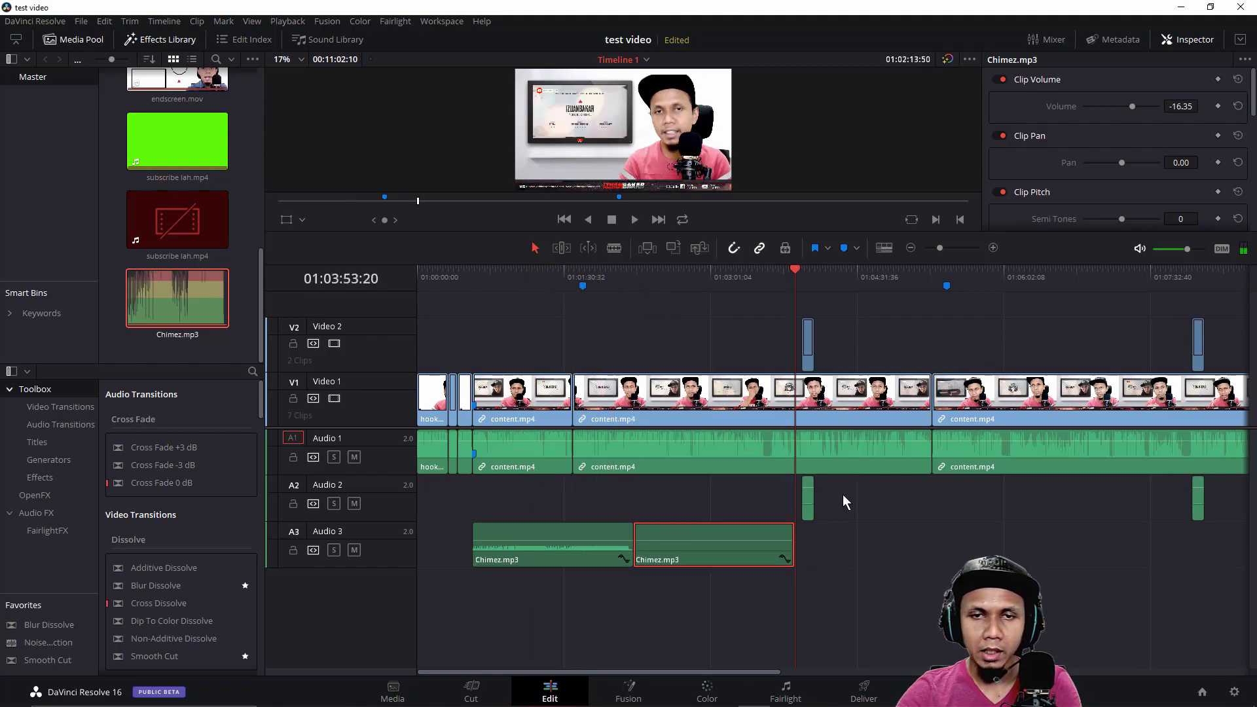
{"action": "key", "text": "ctrl+v"}
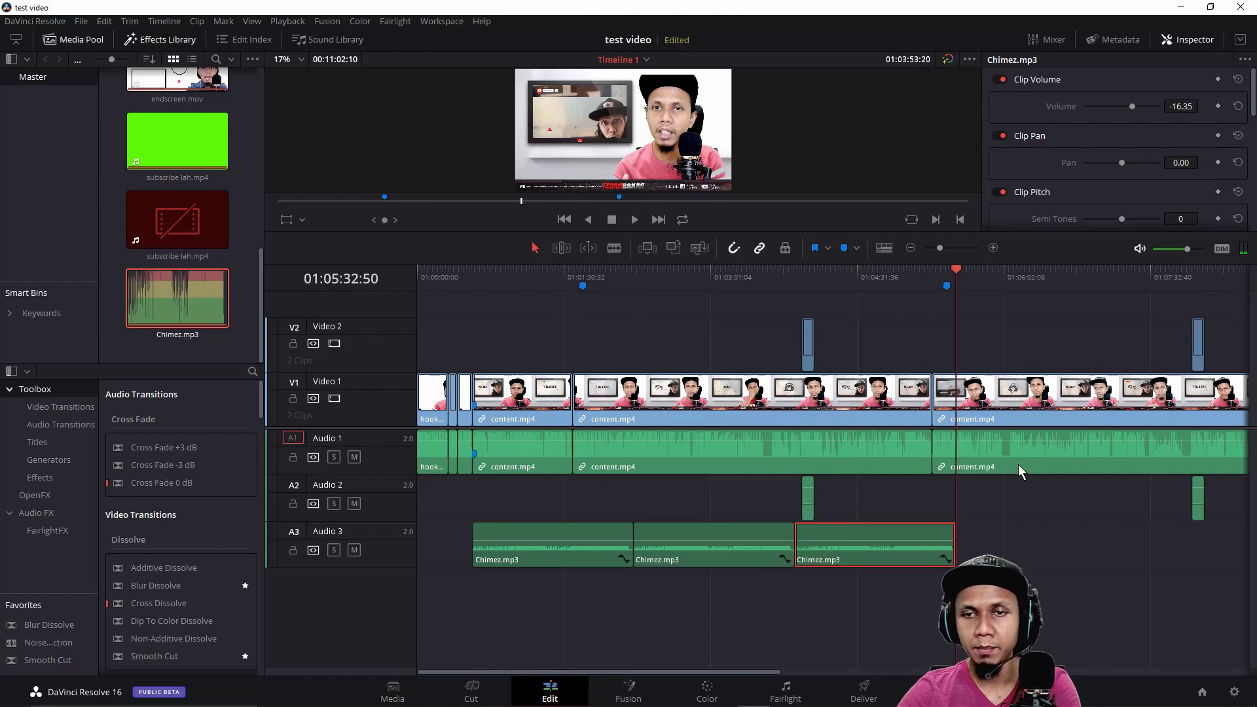
{"action": "key", "text": "ctrl+v"}
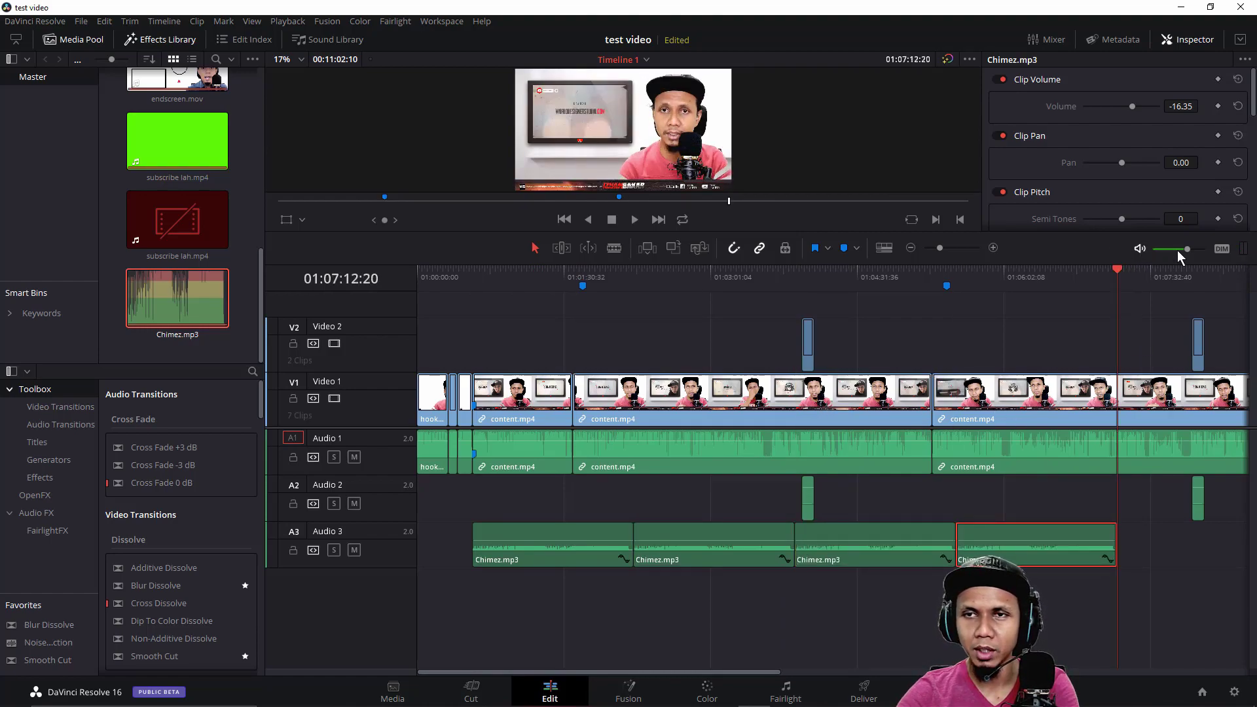
{"action": "left_click_drag", "start_coordinate": [751, 673], "coordinate": [884, 668]}
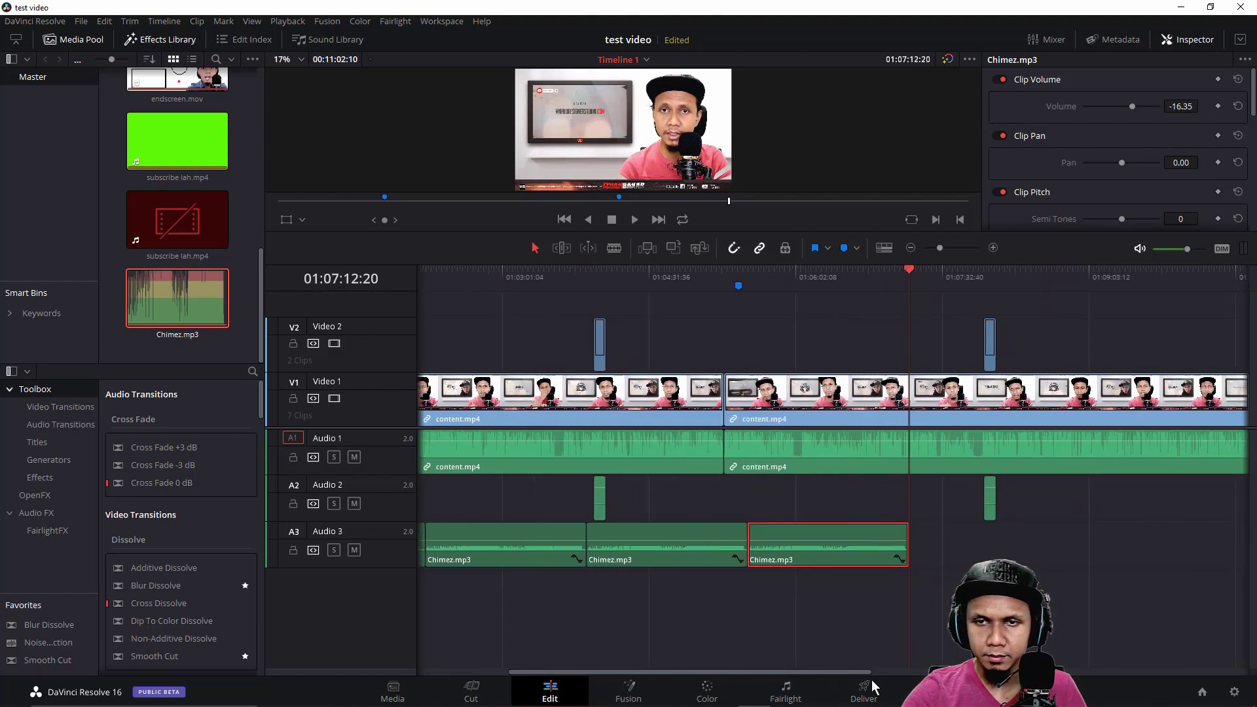
{"action": "key", "text": "ctrl+v"}
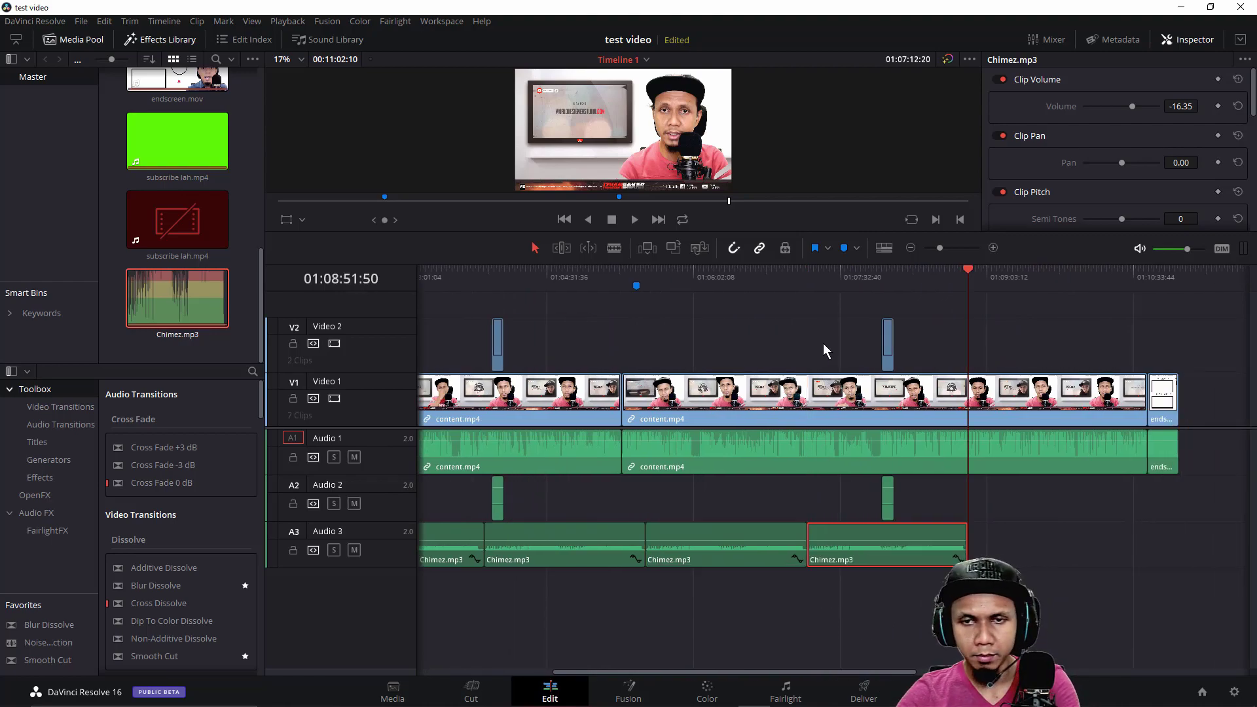
{"action": "key", "text": "ctrl+v"}
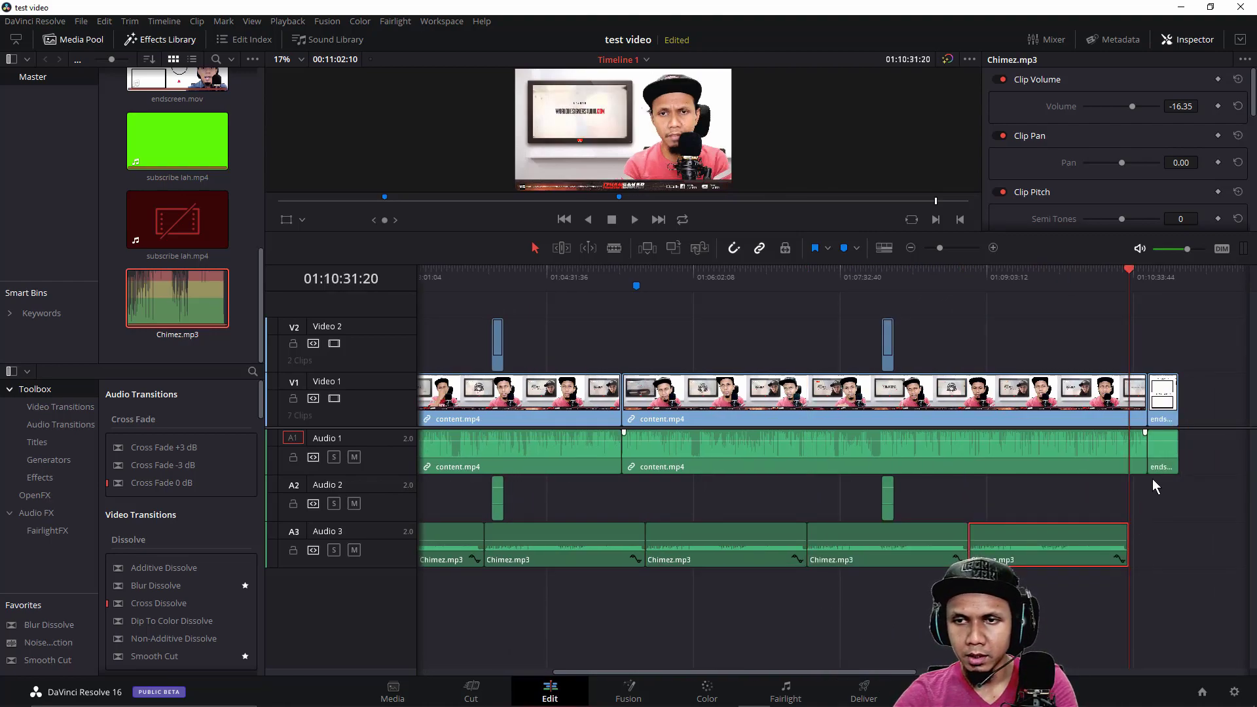
{"action": "key", "text": "ctrl+v"}
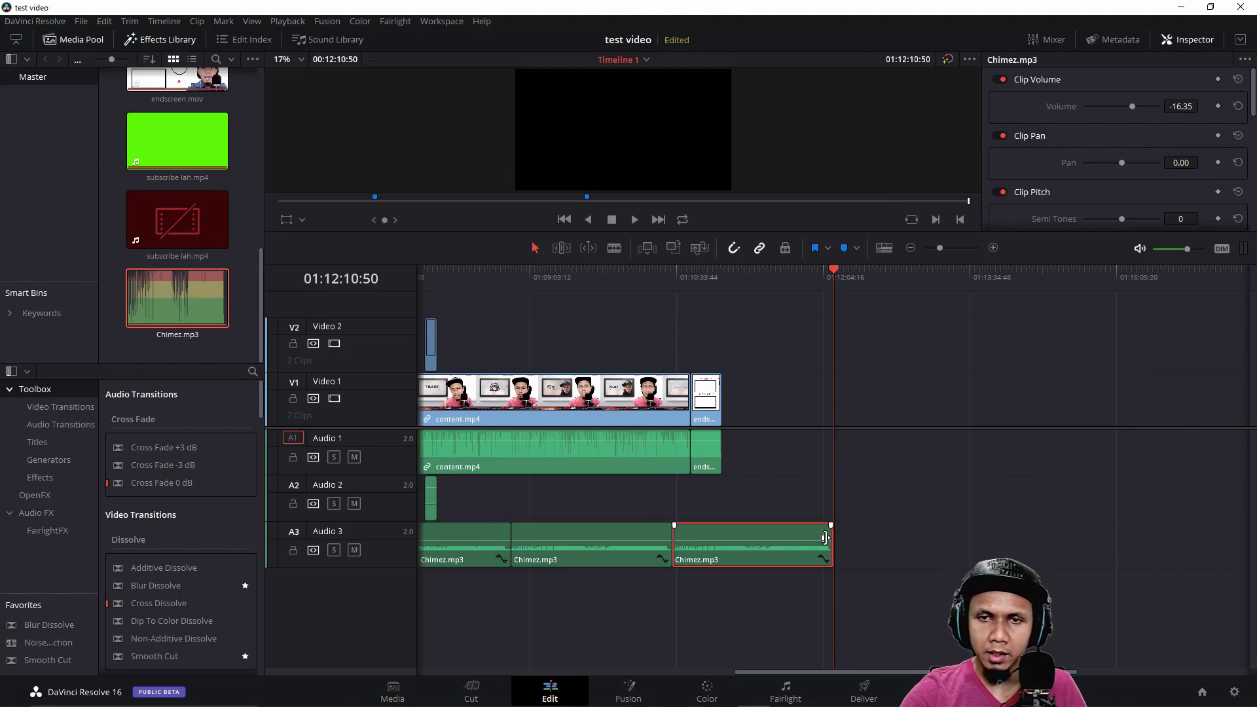
Trim the last Chimez.mp3 copy back to the endscreen start and play the ending to check
{"action": "left_click_drag", "start_coordinate": [825, 537], "coordinate": [692, 532]}
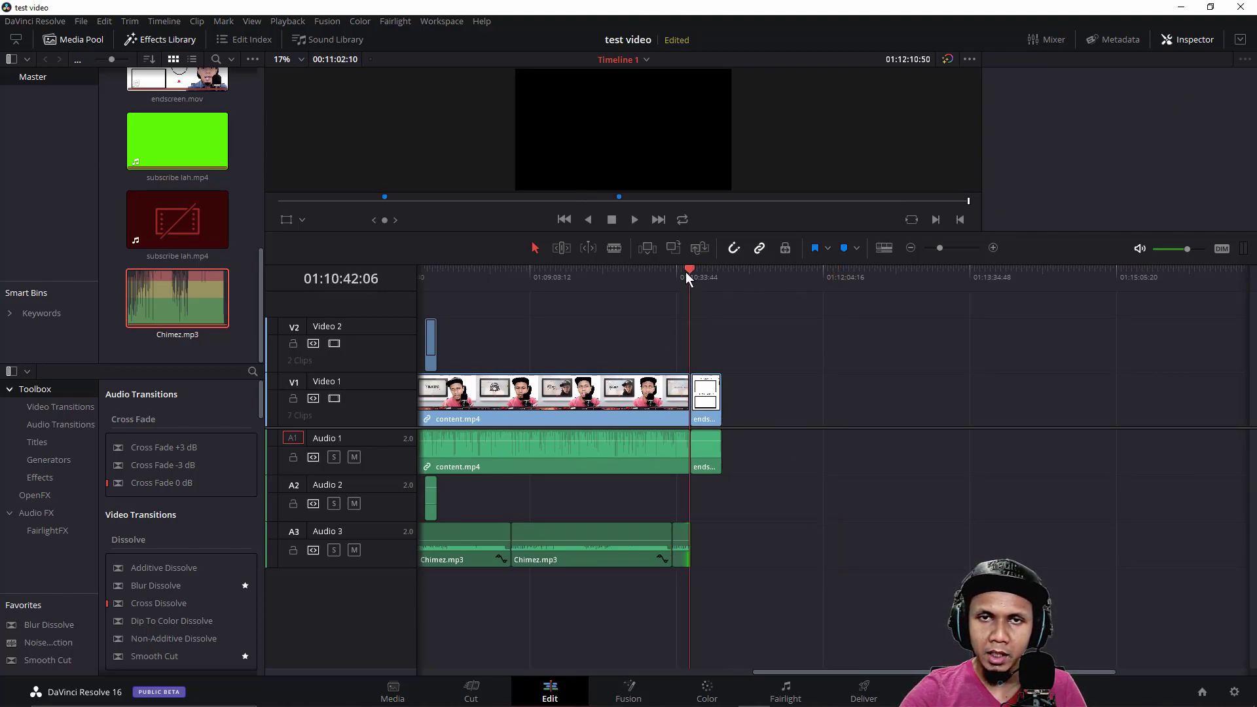
{"action": "left_click", "coordinate": [635, 219]}
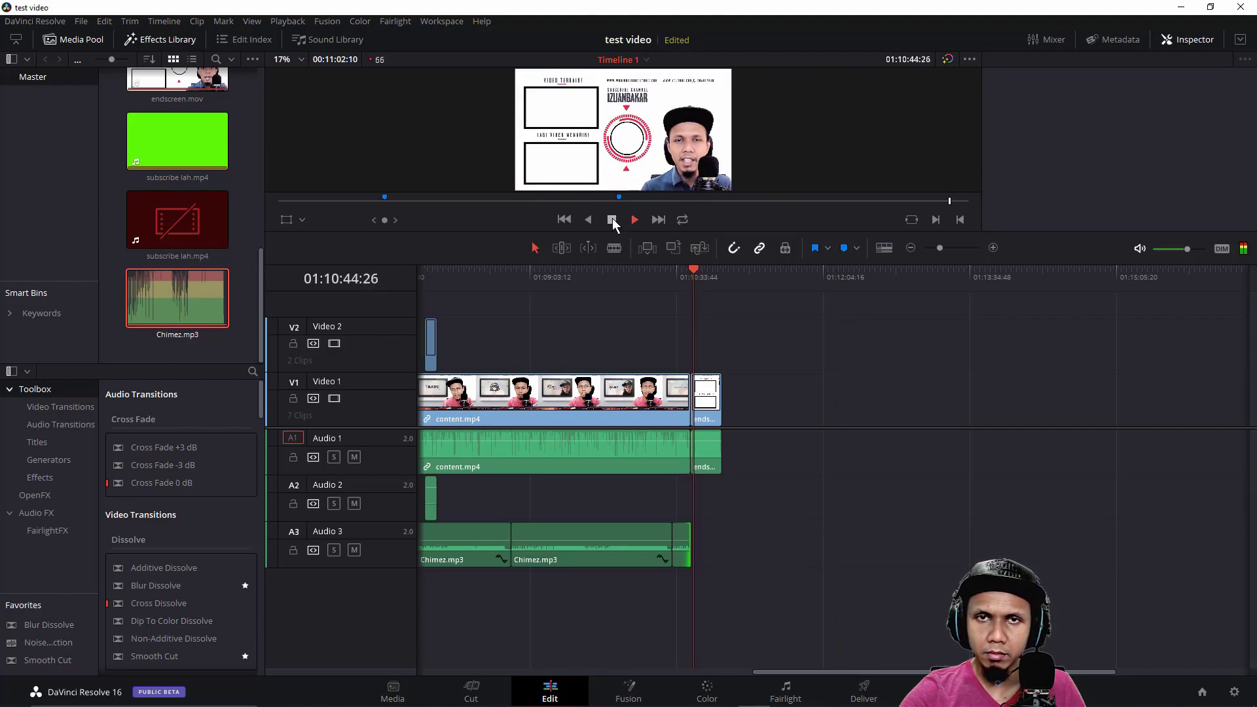
{"action": "left_click", "coordinate": [612, 219]}
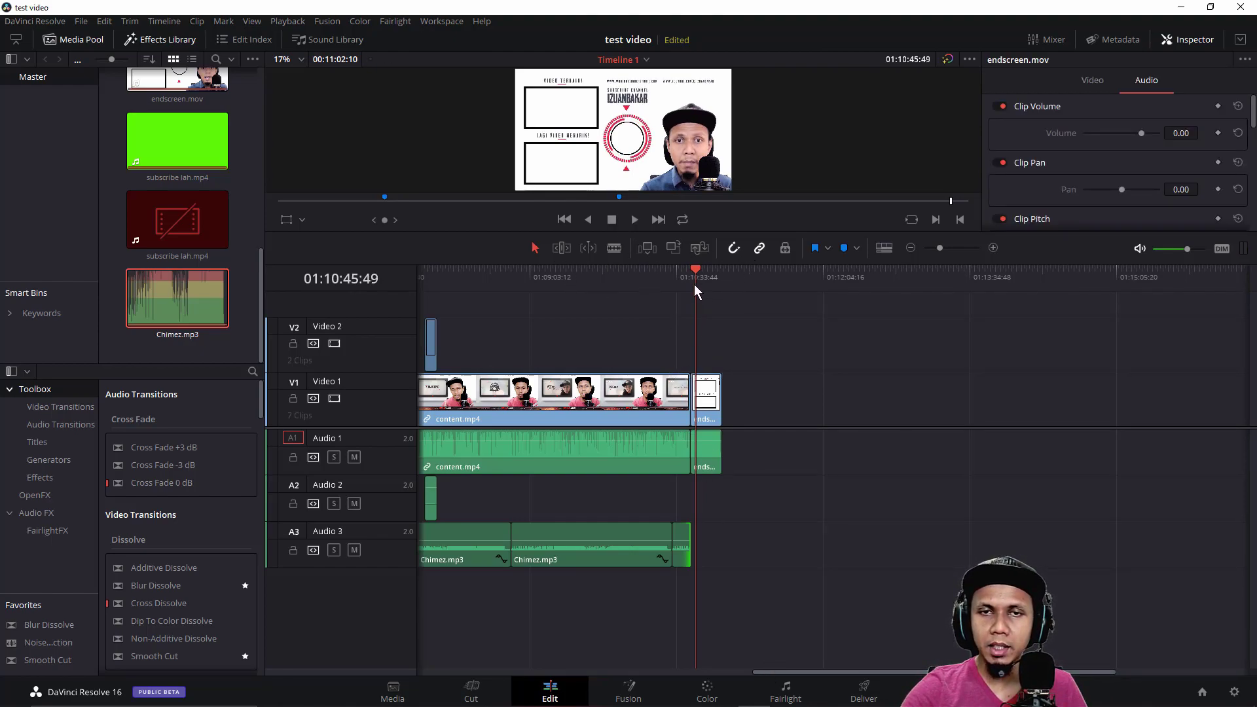
Add a short fade-out to the end of the last Chimez.mp3 clip and scrub the ending to check
{"action": "left_click", "coordinate": [683, 273]}
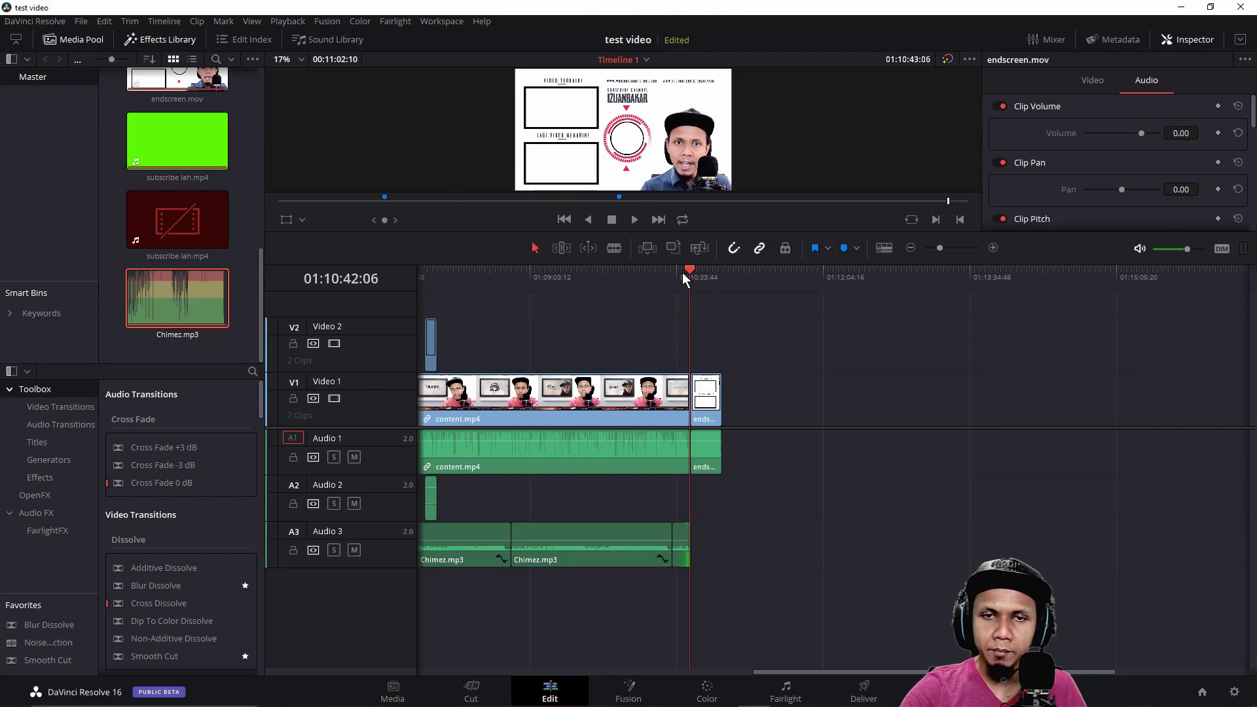
{"action": "scroll", "coordinate": [682, 273], "scroll_direction": "up", "scroll_amount": 5}
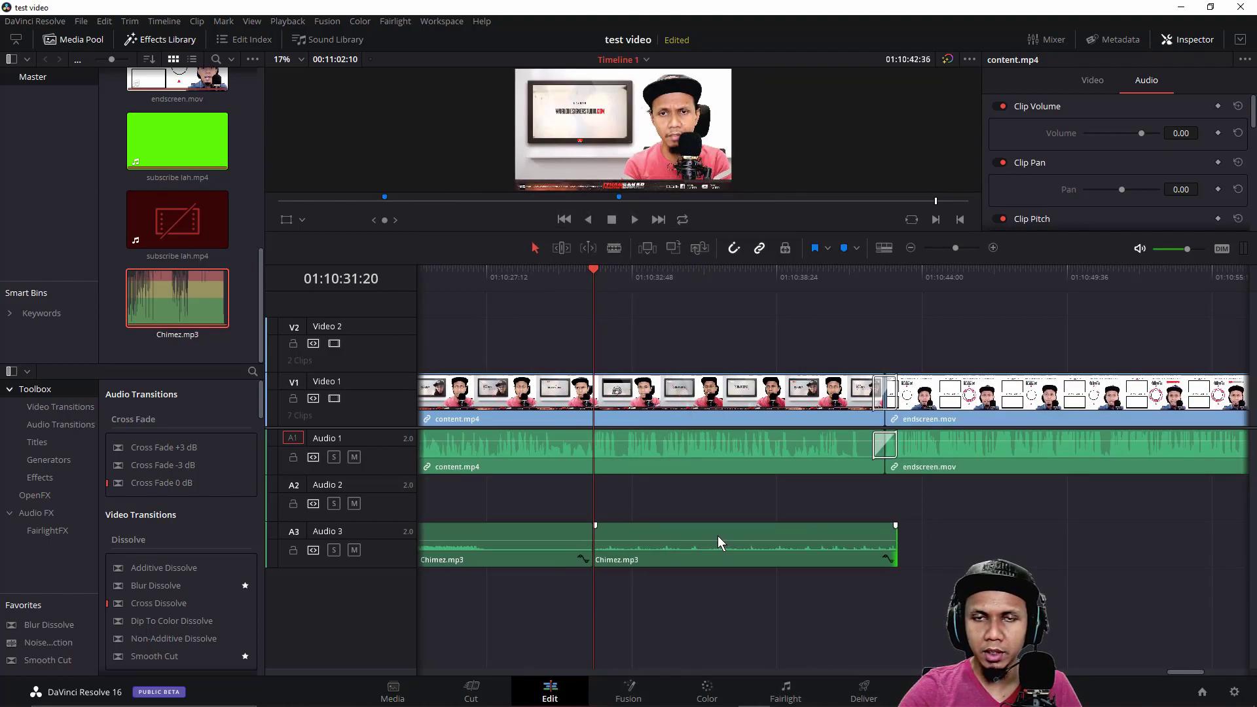
{"action": "left_click", "coordinate": [786, 530]}
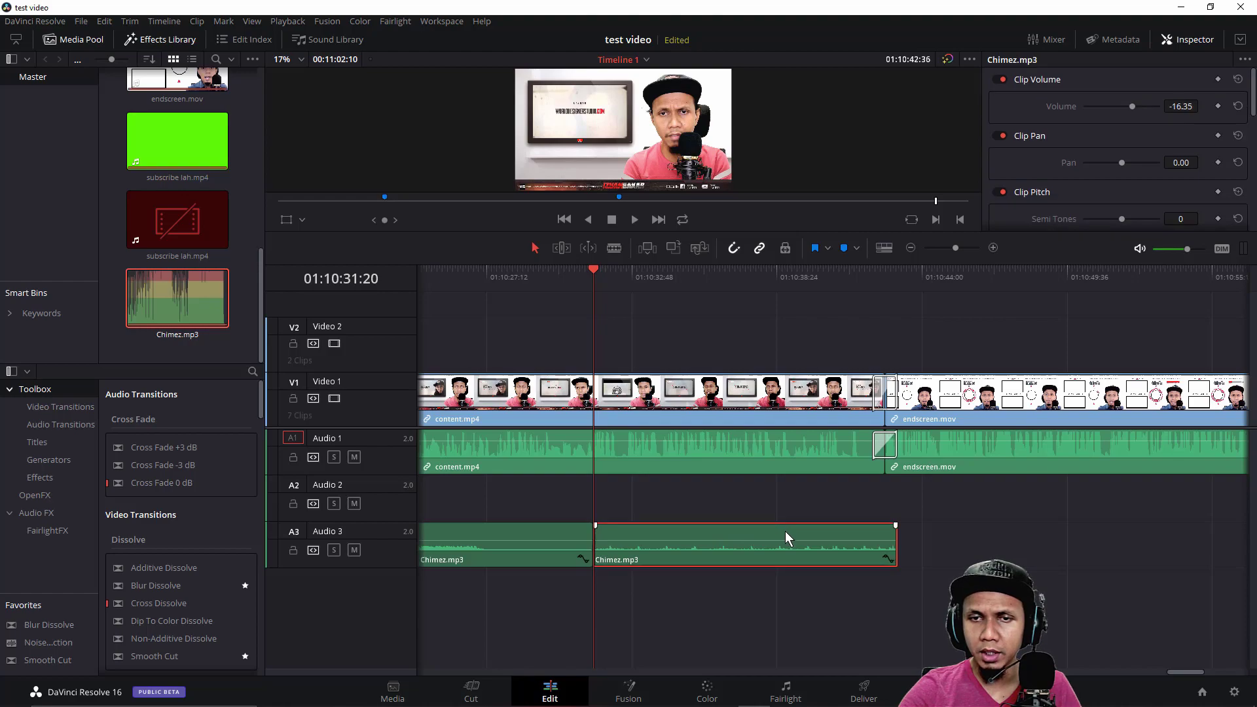
{"action": "mouse_move", "coordinate": [900, 526]}
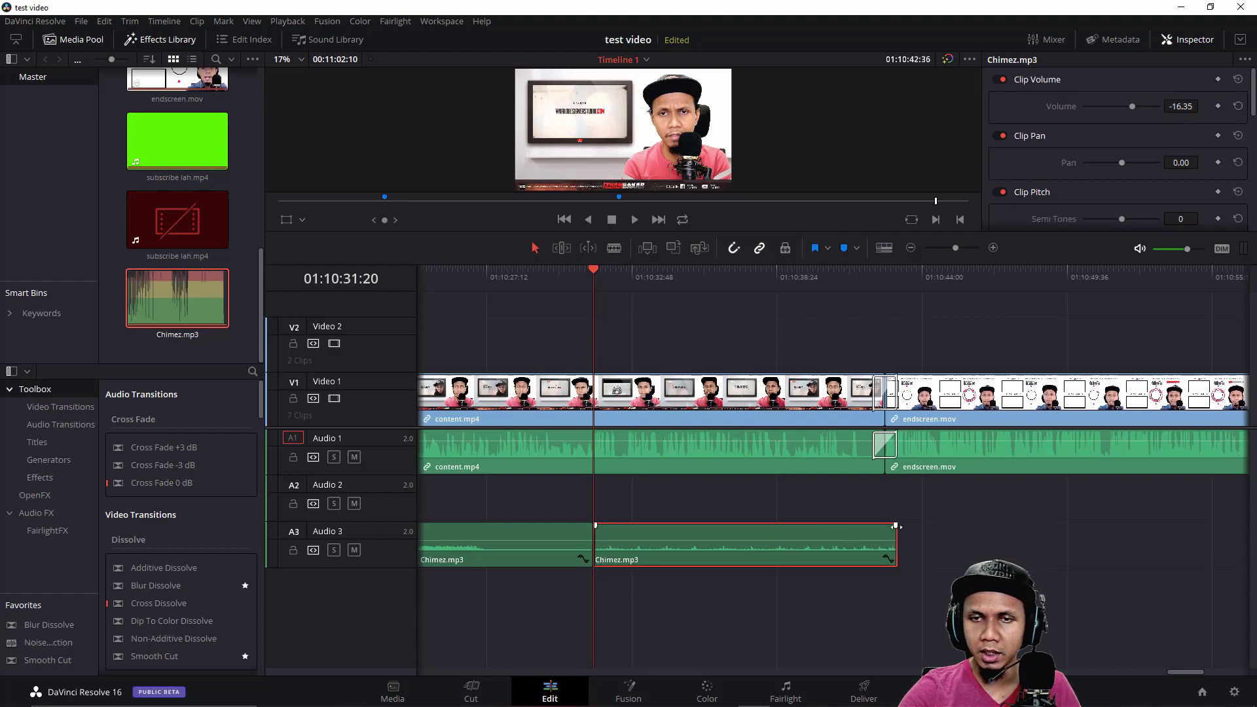
{"action": "left_click_drag", "start_coordinate": [901, 526], "coordinate": [880, 527]}
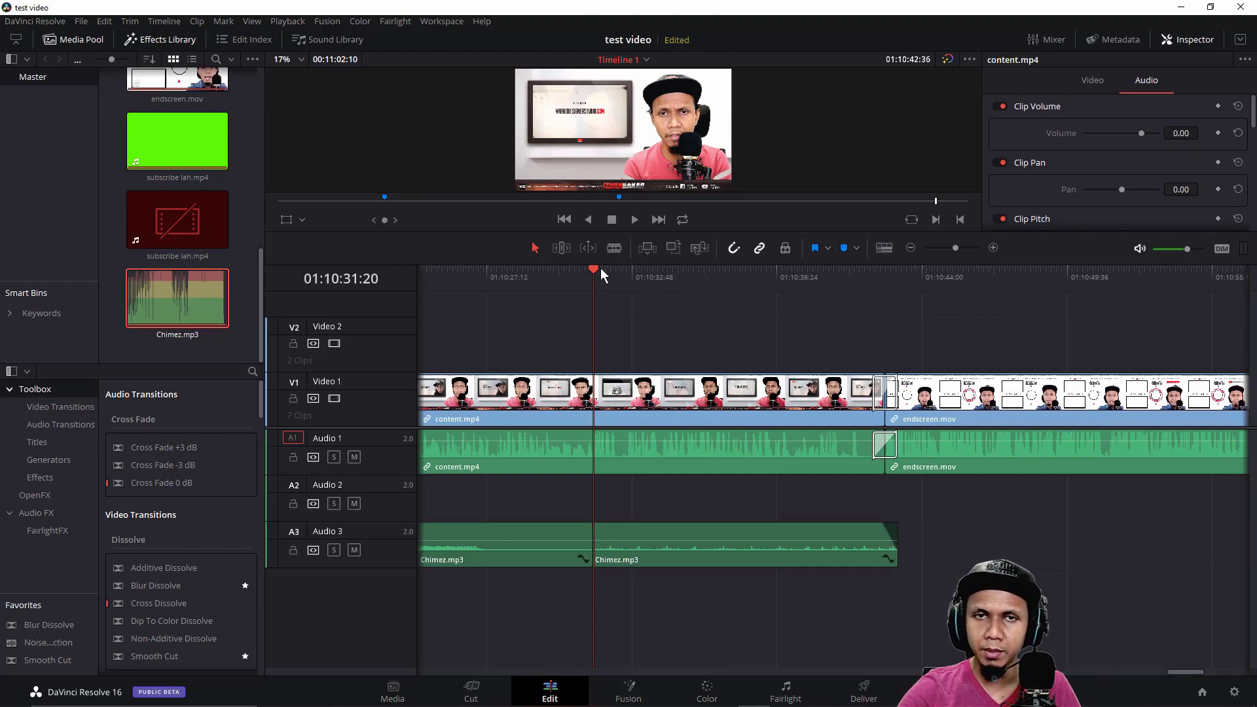
{"action": "left_click_drag", "start_coordinate": [599, 269], "coordinate": [888, 304]}
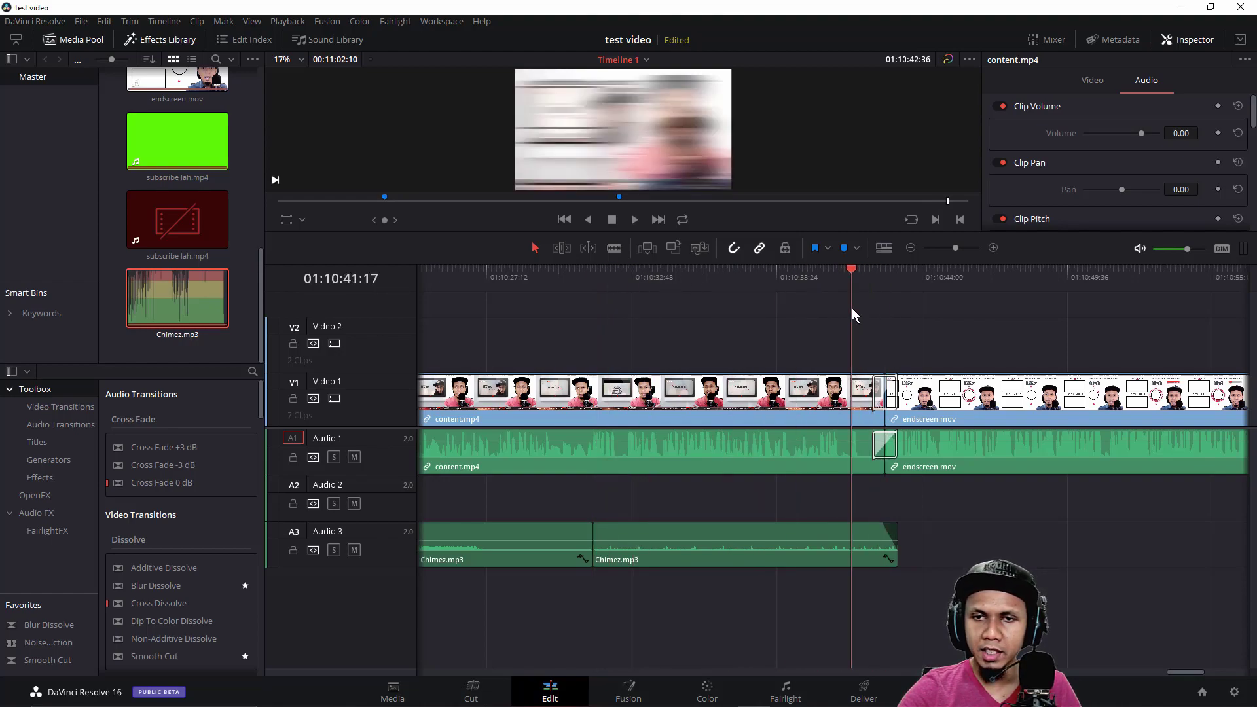
{"action": "left_click_drag", "start_coordinate": [891, 524], "coordinate": [882, 525]}
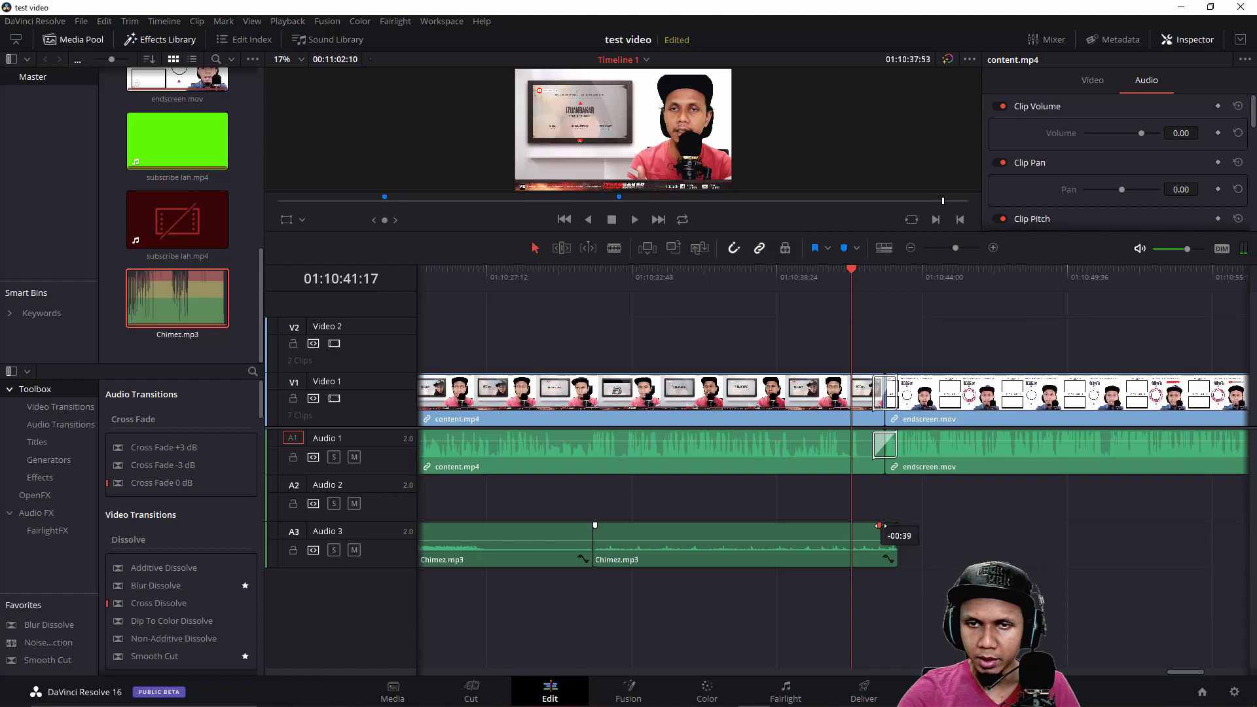
{"action": "left_click_drag", "start_coordinate": [859, 275], "coordinate": [884, 277]}
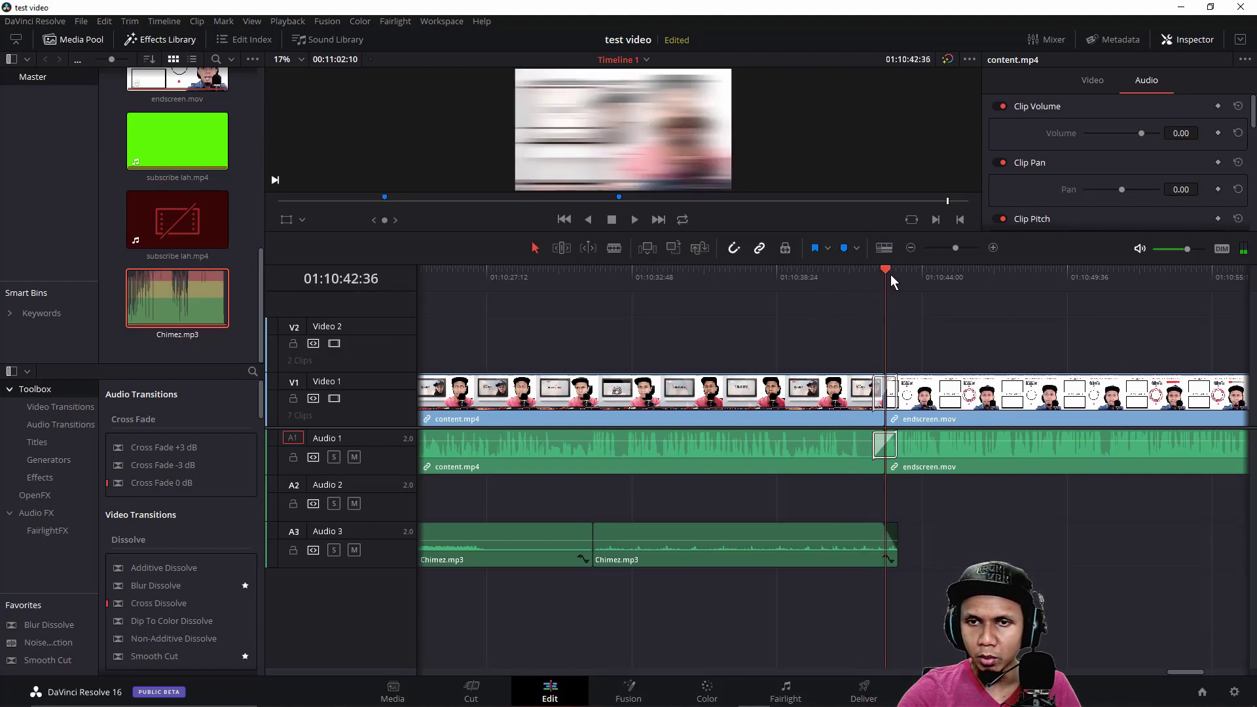
{"action": "left_click_drag", "start_coordinate": [888, 279], "coordinate": [672, 278]}
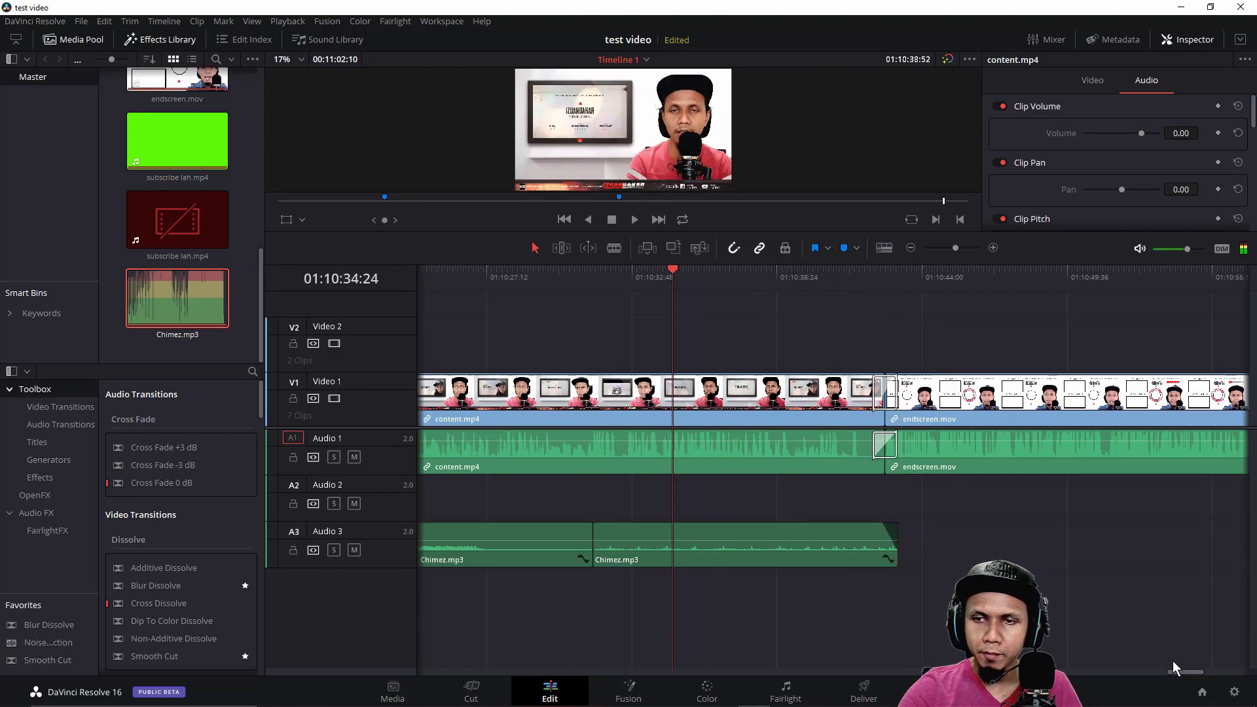
{"action": "left_click_drag", "start_coordinate": [956, 248], "coordinate": [944, 247]}
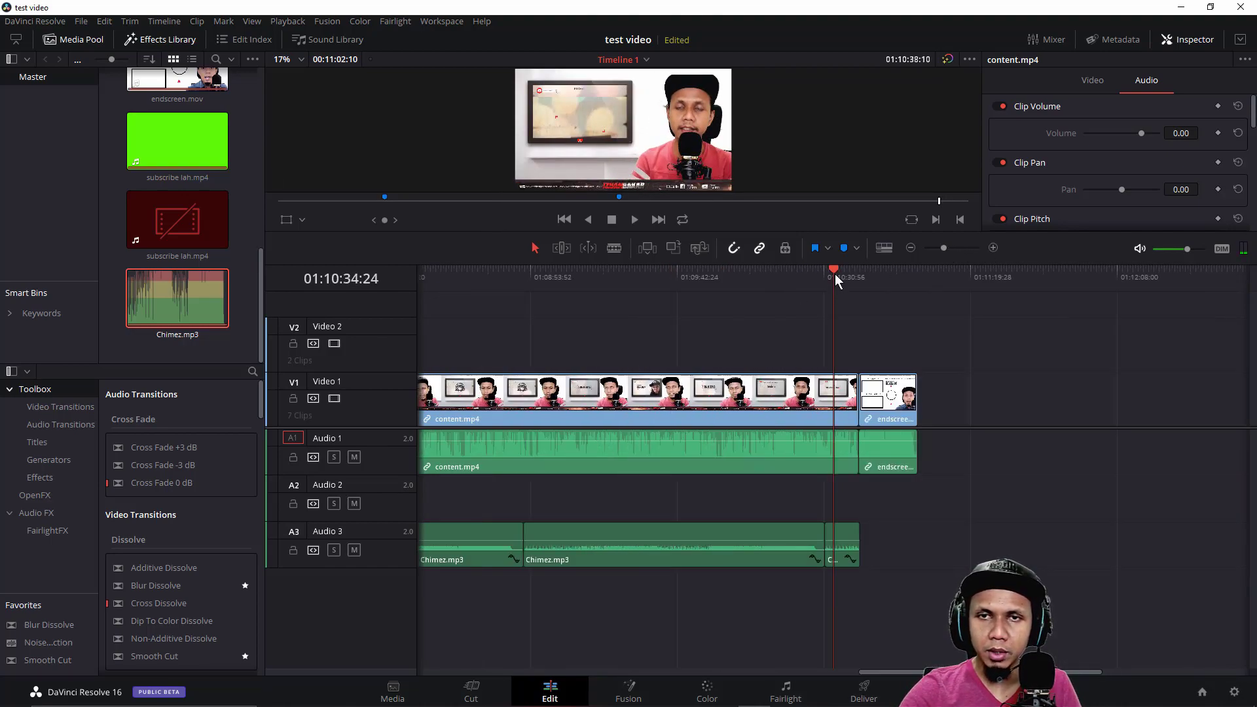
Park the playhead near the ending around 01:09:02 and show the Titles templates in the Effects Library
{"action": "left_click_drag", "start_coordinate": [833, 271], "coordinate": [557, 305]}
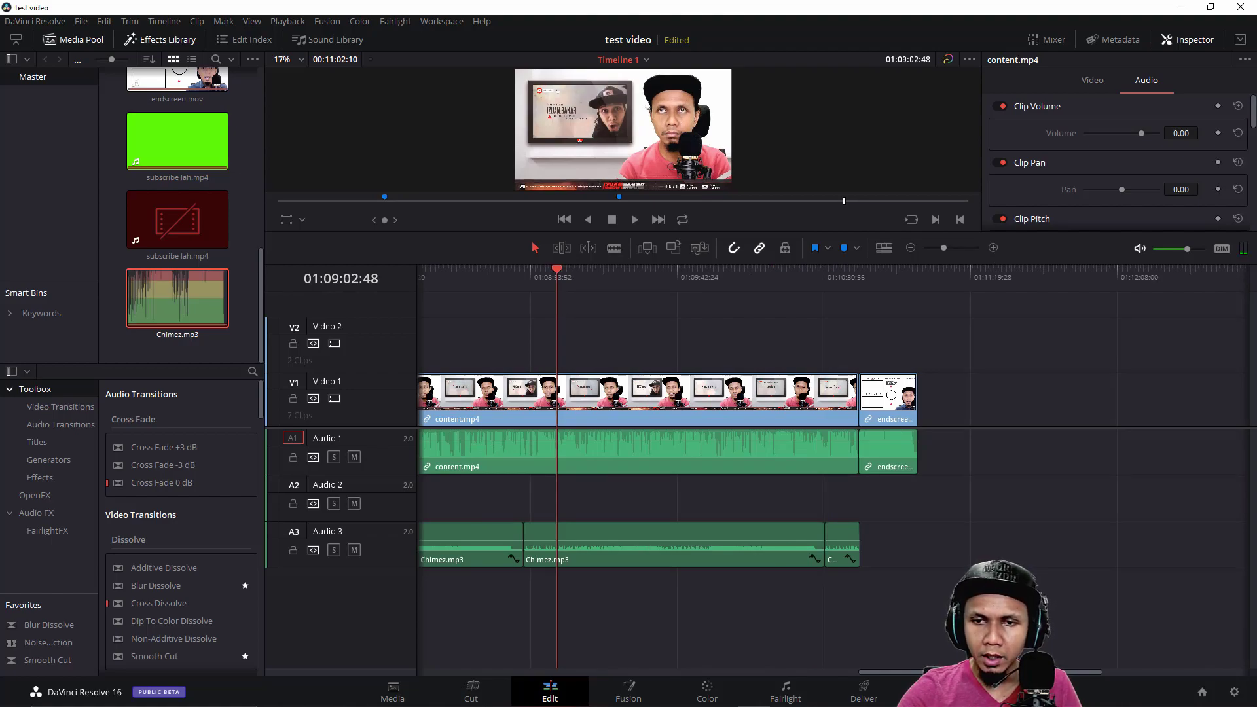
{"action": "scroll", "coordinate": [655, 660], "scroll_direction": "up", "scroll_amount": 5}
{"action": "scroll", "coordinate": [910, 653], "scroll_direction": "down", "scroll_amount": 5}
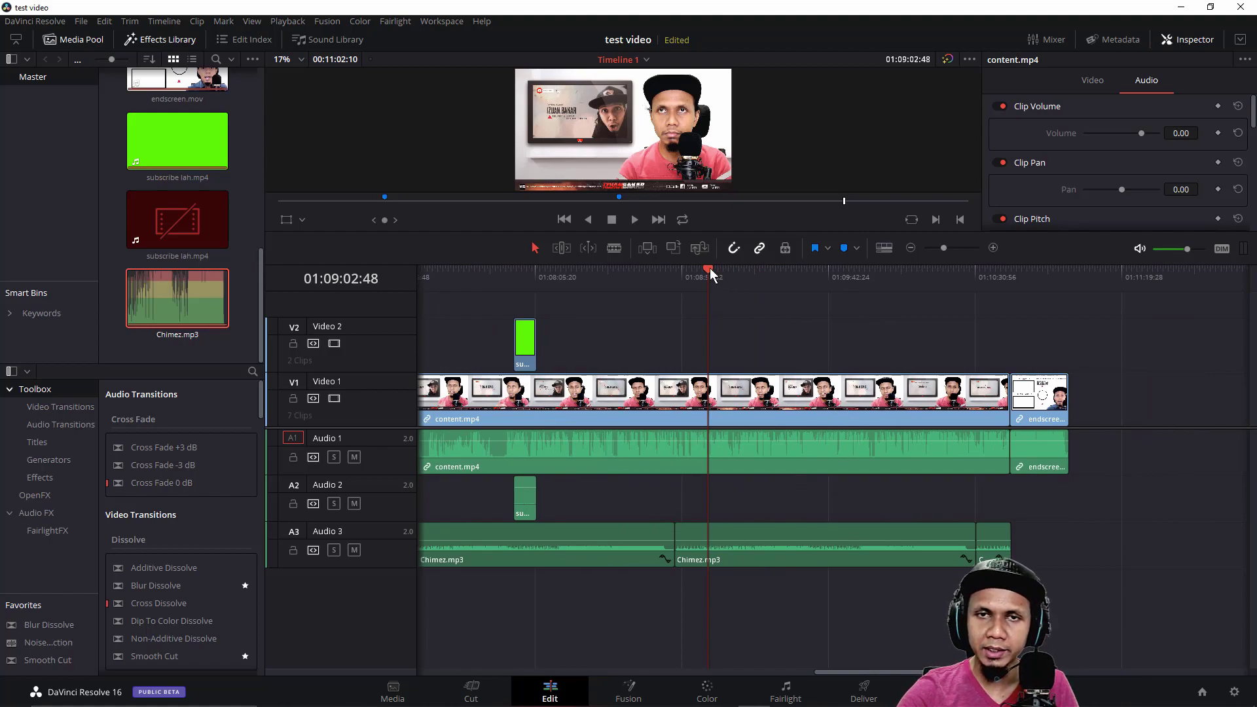
{"action": "left_click_drag", "start_coordinate": [710, 269], "coordinate": [732, 268]}
{"action": "left_click", "coordinate": [934, 267]}
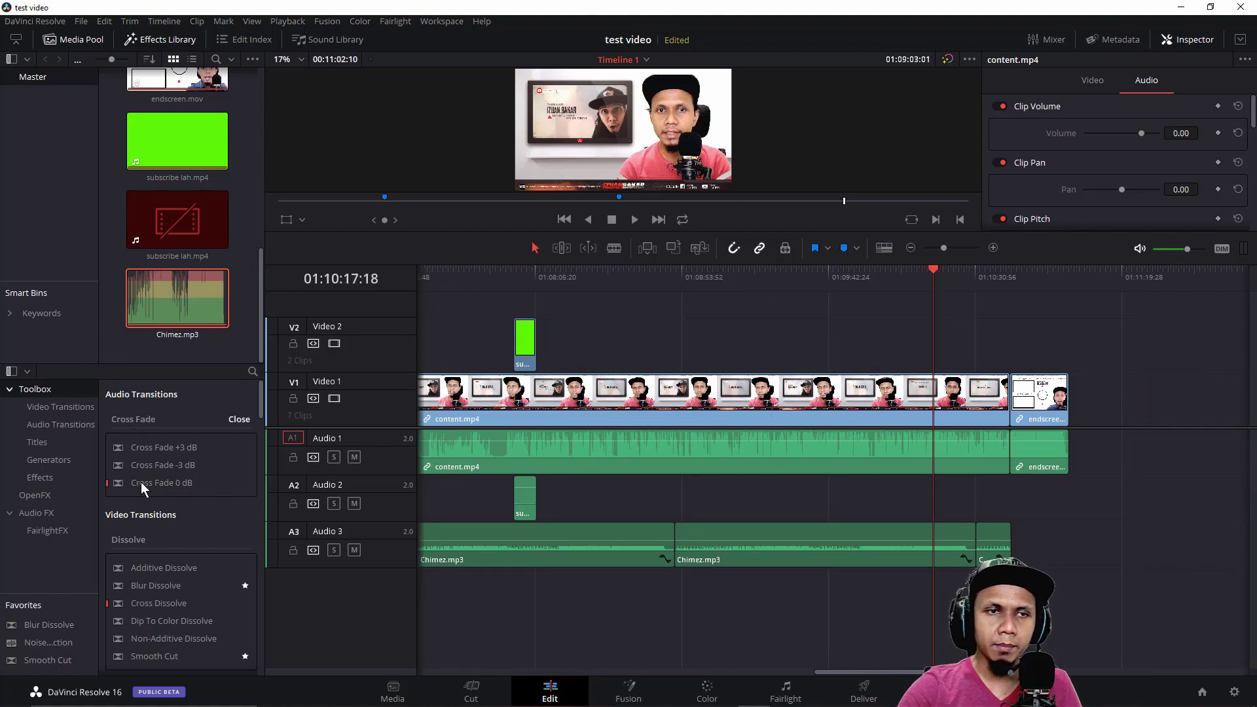
{"action": "left_click", "coordinate": [37, 442]}
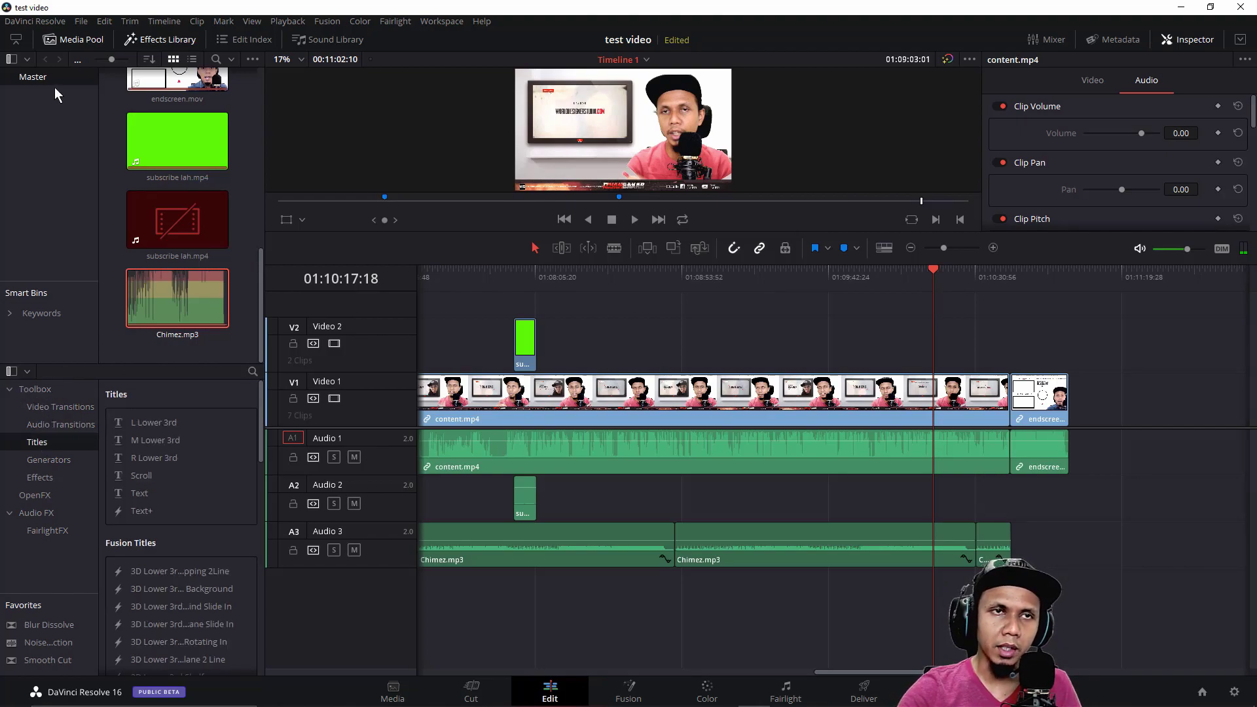
{"action": "left_click", "coordinate": [140, 41]}
{"action": "left_click", "coordinate": [159, 38]}
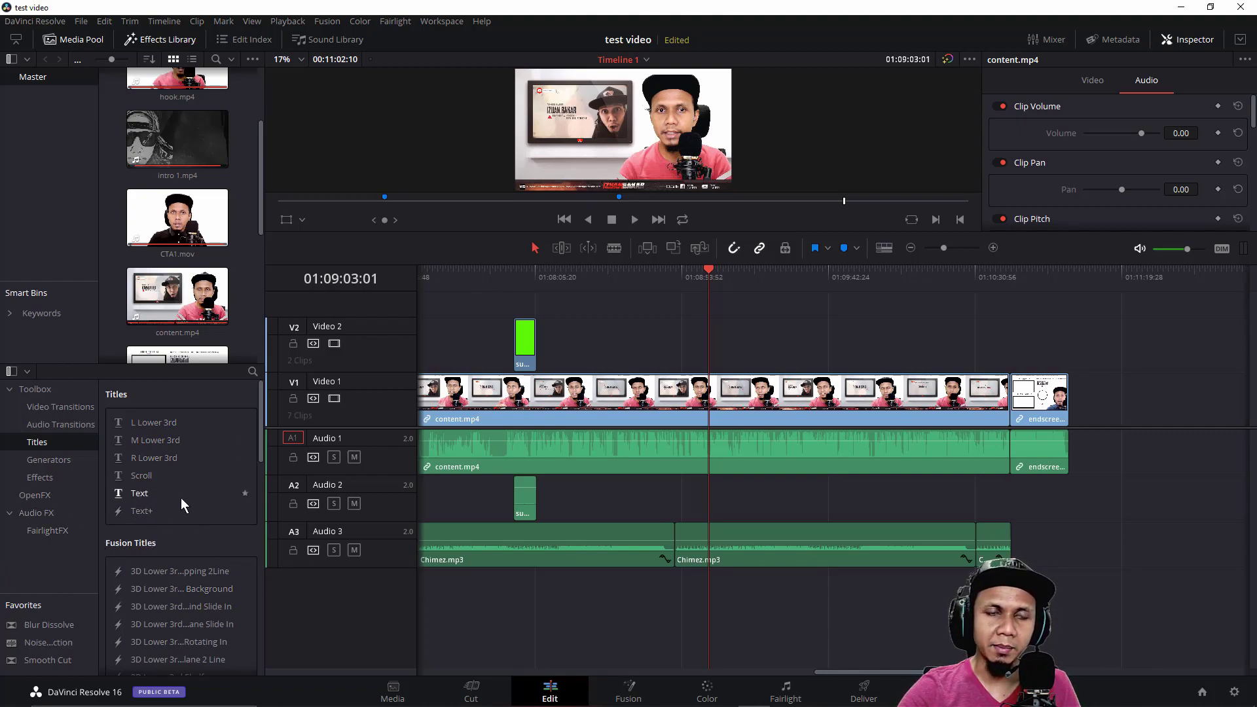
Drop the plain Text title onto Video 2 at 01:09:03:01, zoom in, and select it for editing
{"action": "left_click", "coordinate": [139, 497]}
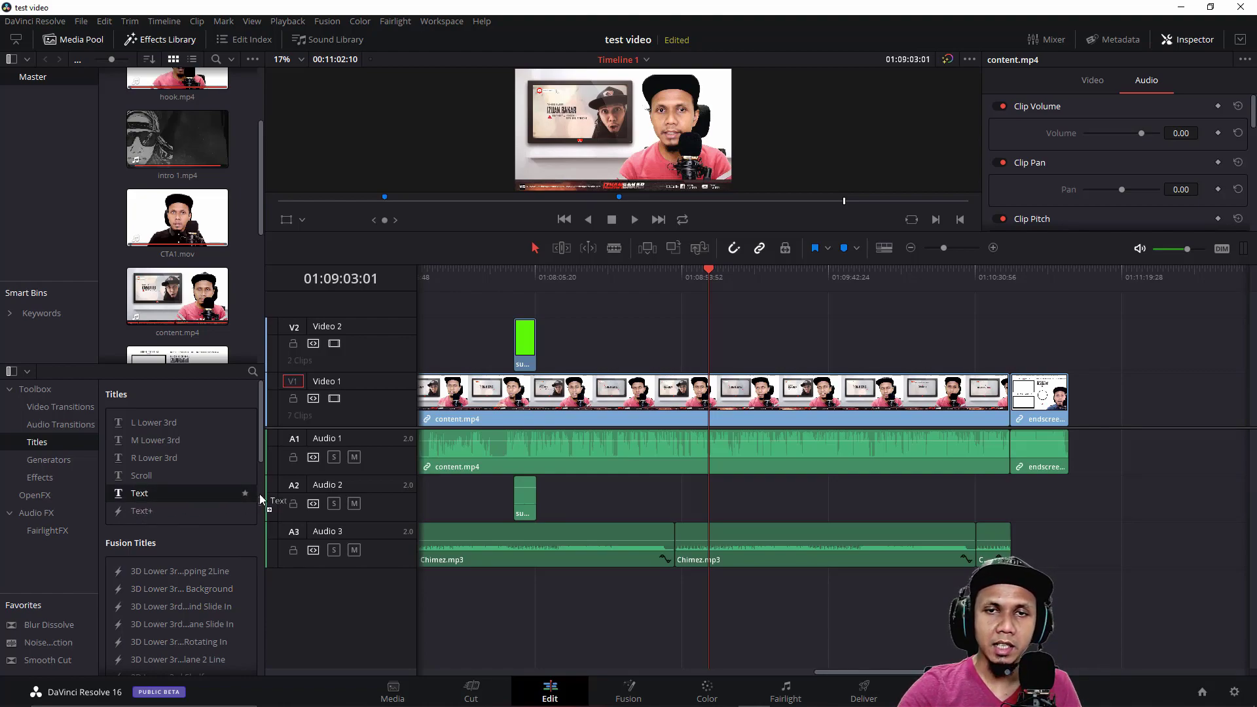
{"action": "left_click_drag", "start_coordinate": [260, 499], "coordinate": [713, 345]}
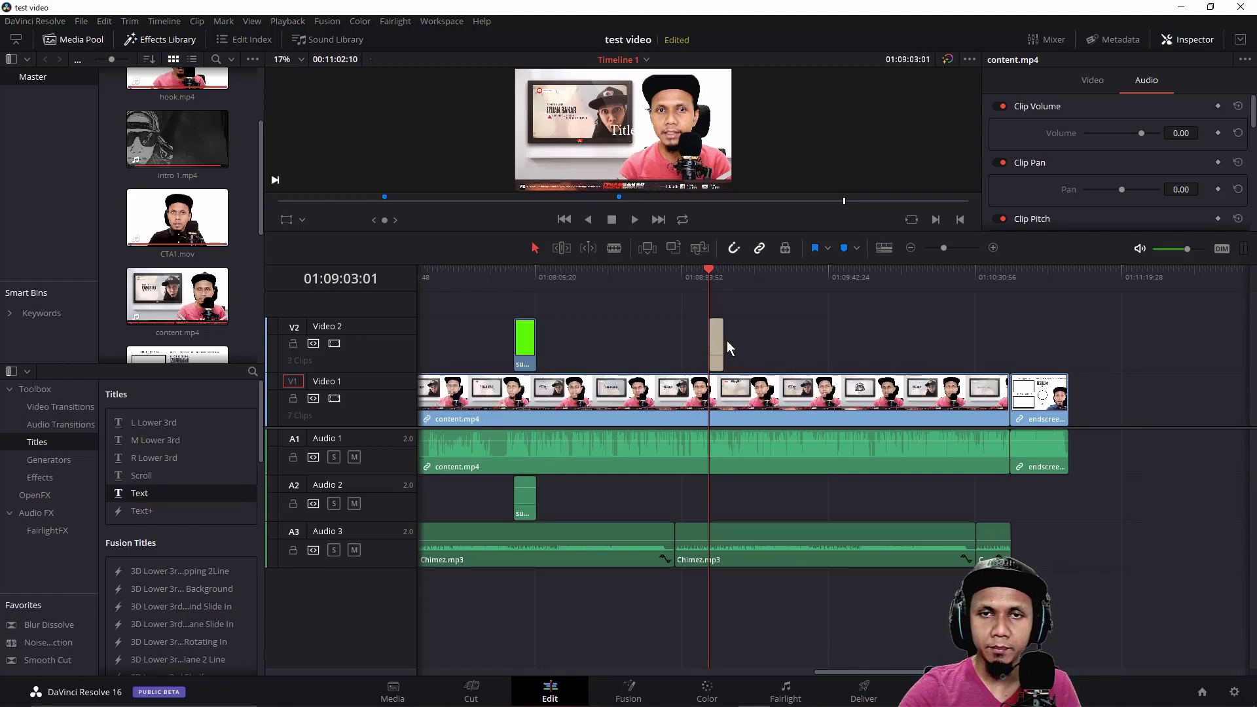
{"action": "left_click", "coordinate": [719, 270]}
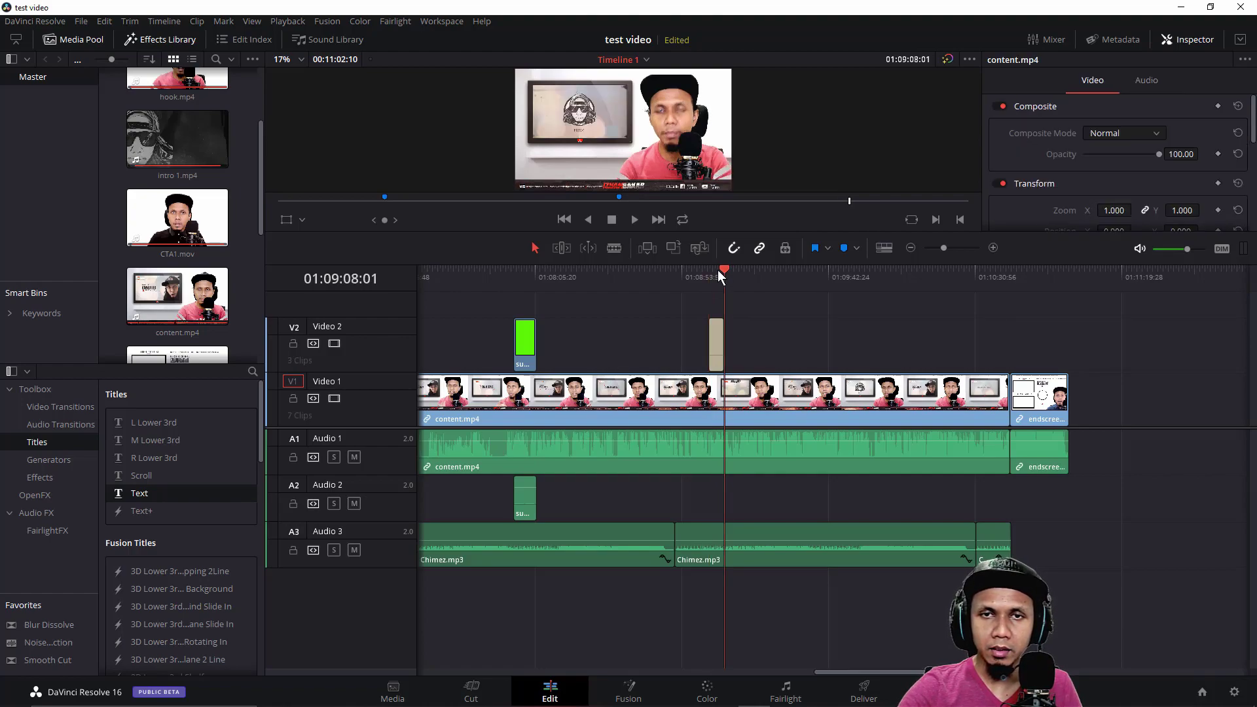
{"action": "left_click", "coordinate": [713, 270]}
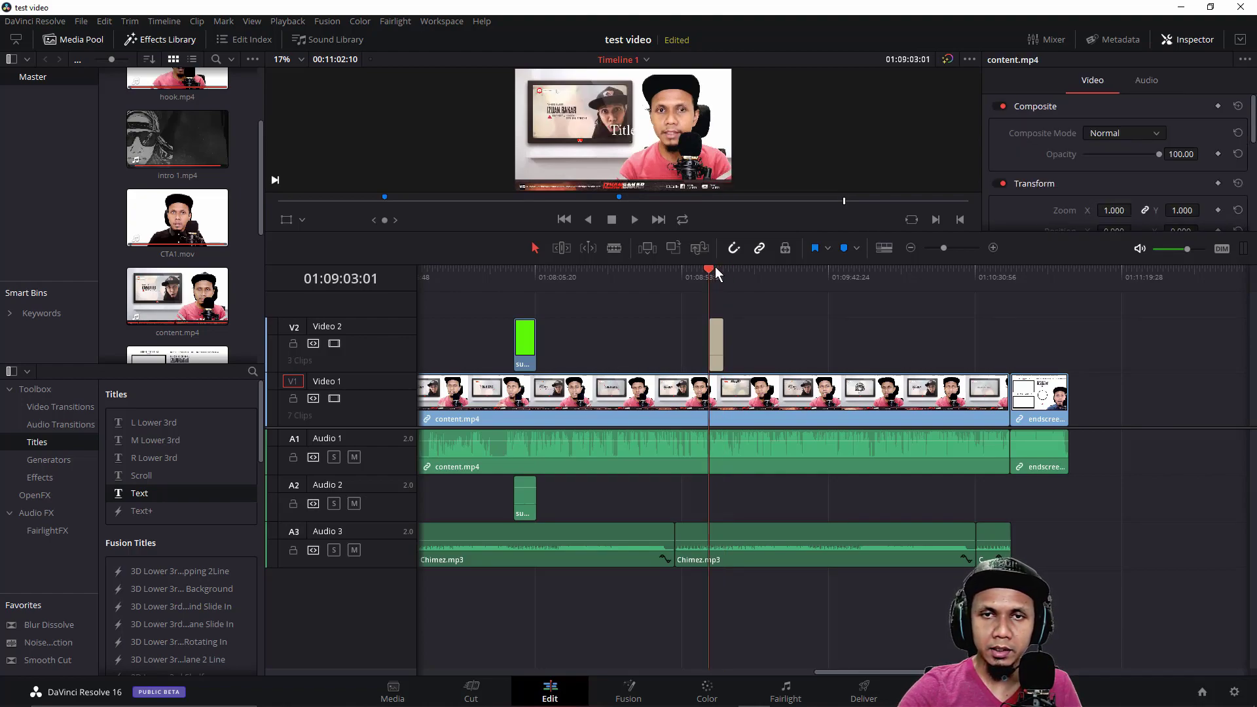
{"action": "left_click", "coordinate": [957, 247]}
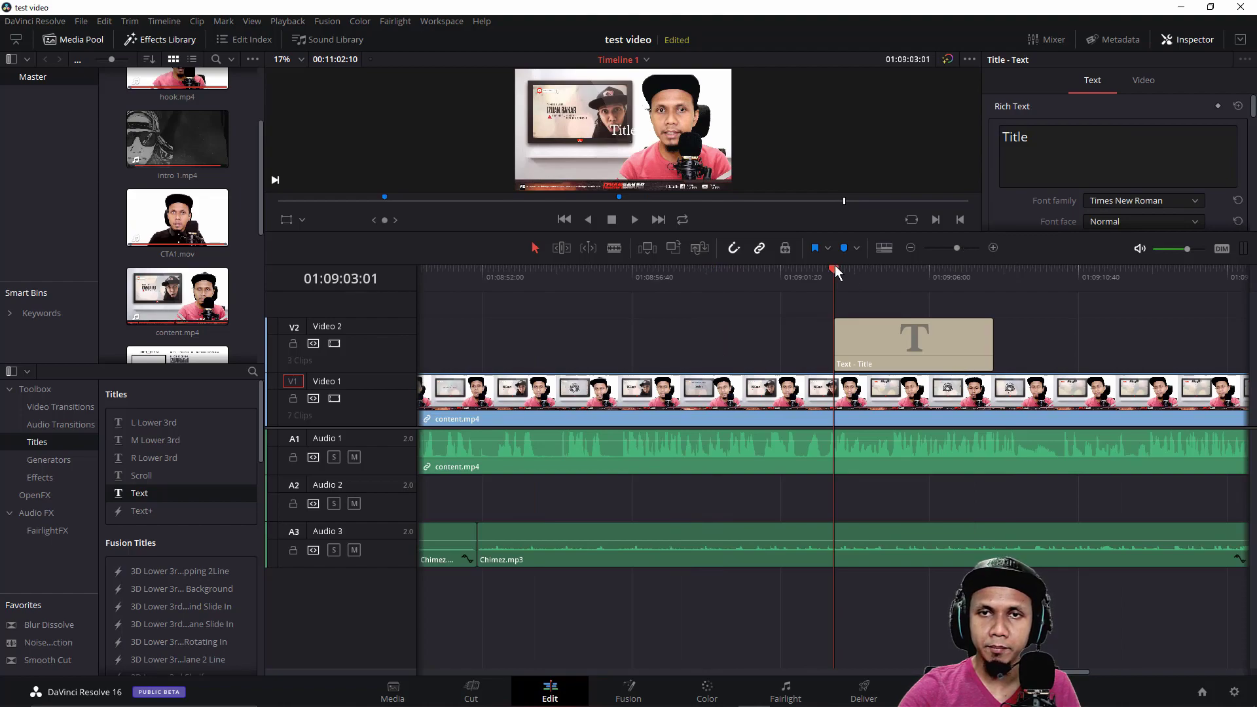
{"action": "mouse_move", "coordinate": [835, 268]}
{"action": "left_mouse_down"}
{"action": "mouse_move", "coordinate": [869, 269]}
{"action": "mouse_move", "coordinate": [823, 414]}
{"action": "left_mouse_up"}
{"action": "left_click", "coordinate": [882, 269]}
{"action": "left_click", "coordinate": [908, 340]}
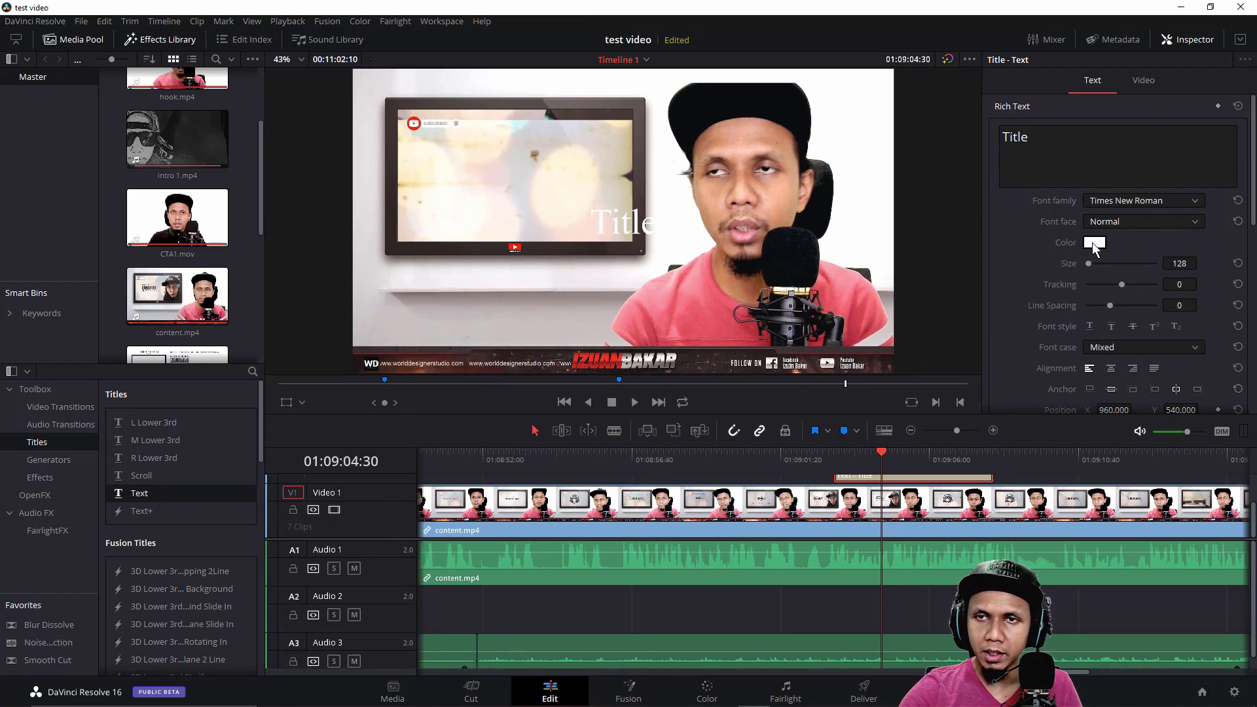
Make the title text red in the Tahoma font at size 269
{"action": "left_click", "coordinate": [1093, 244]}
{"action": "left_click", "coordinate": [715, 301]}
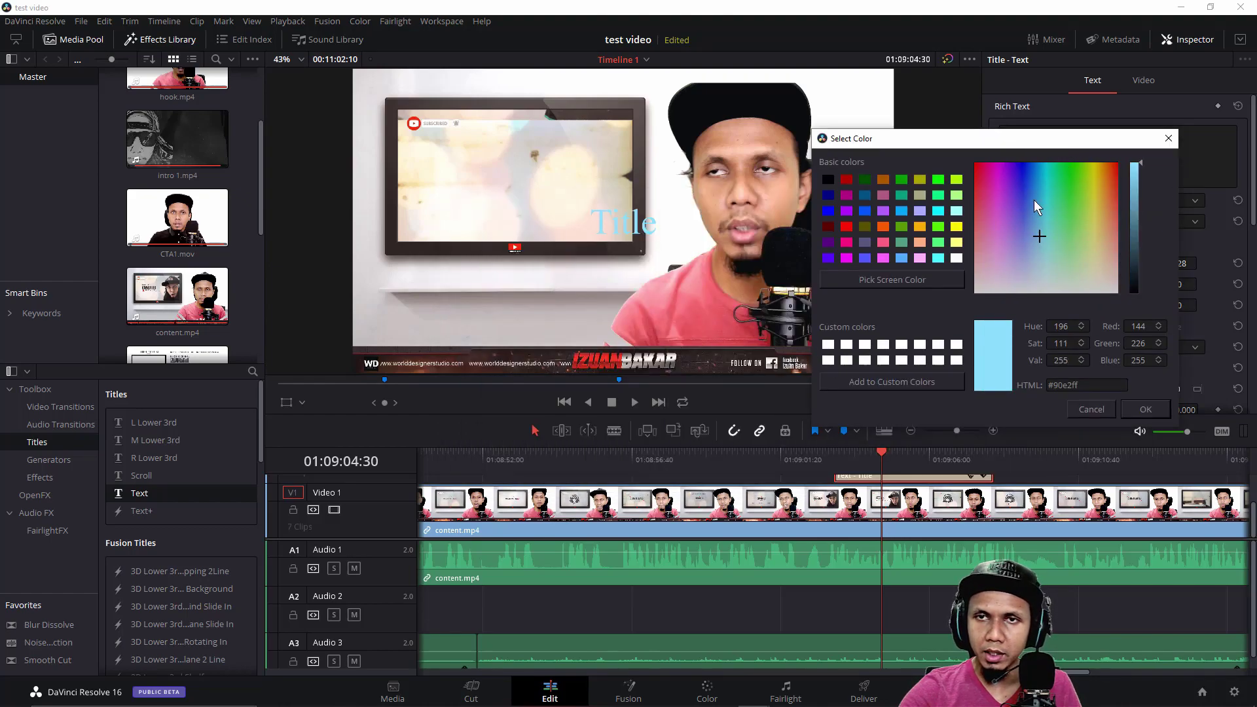
{"action": "key", "text": "Return"}
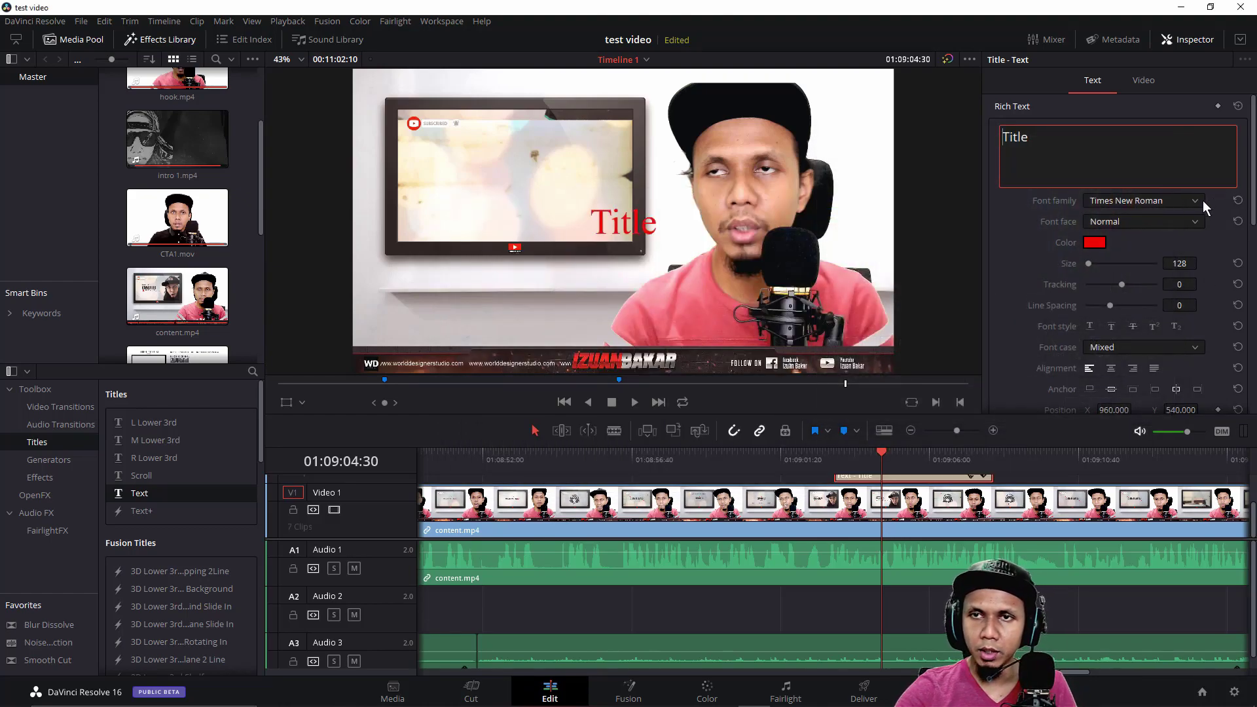
{"action": "left_click", "coordinate": [1194, 202]}
{"action": "left_click", "coordinate": [1175, 212]}
{"action": "left_click", "coordinate": [1094, 261]}
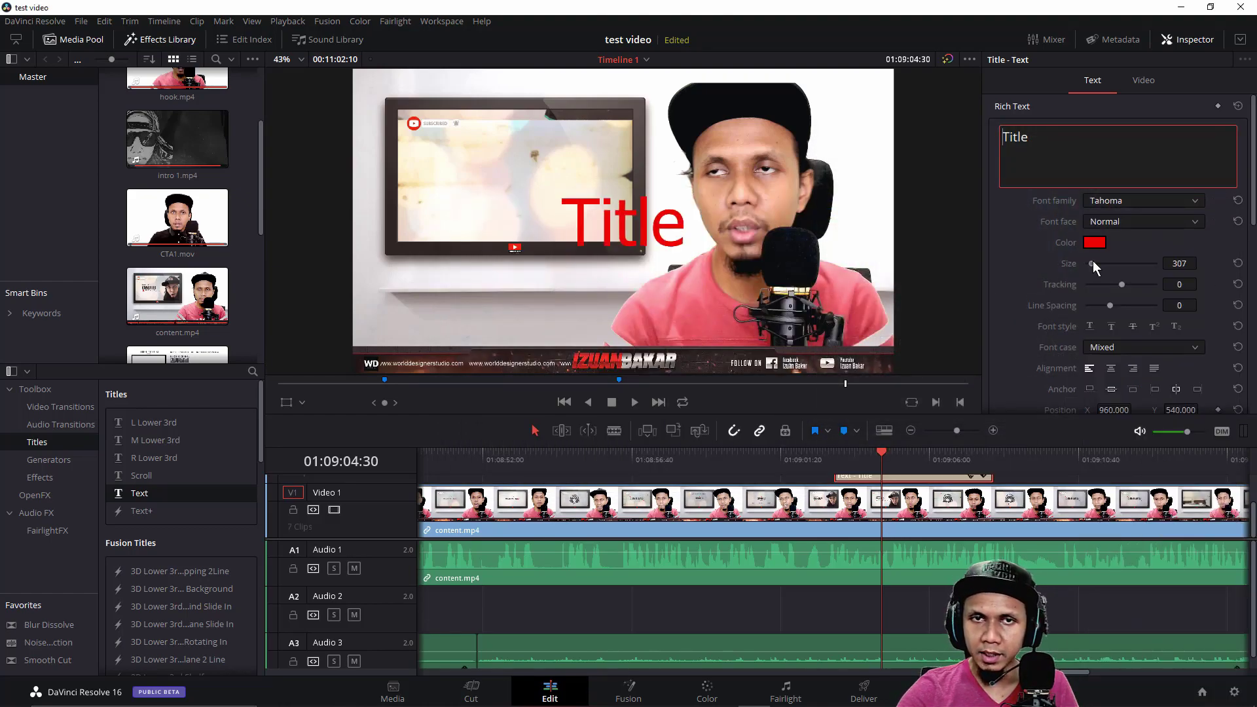
{"action": "left_click_drag", "start_coordinate": [1093, 260], "coordinate": [1125, 282]}
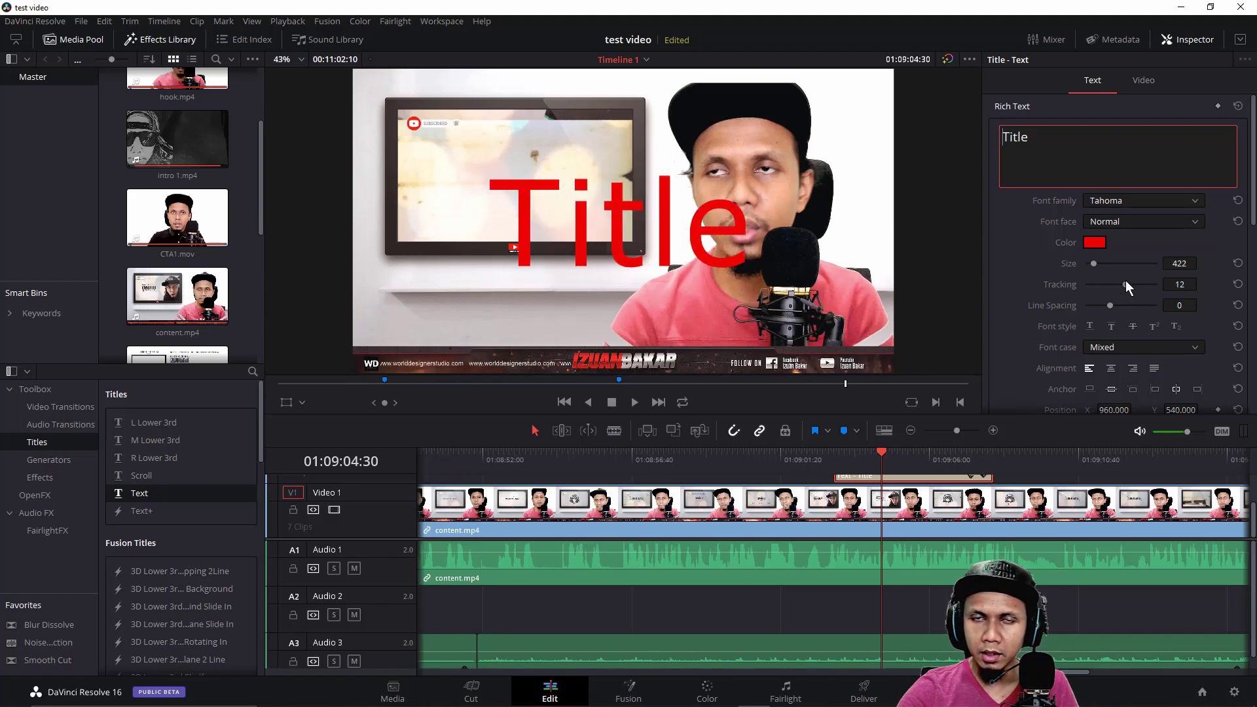
{"action": "left_click", "coordinate": [1091, 261]}
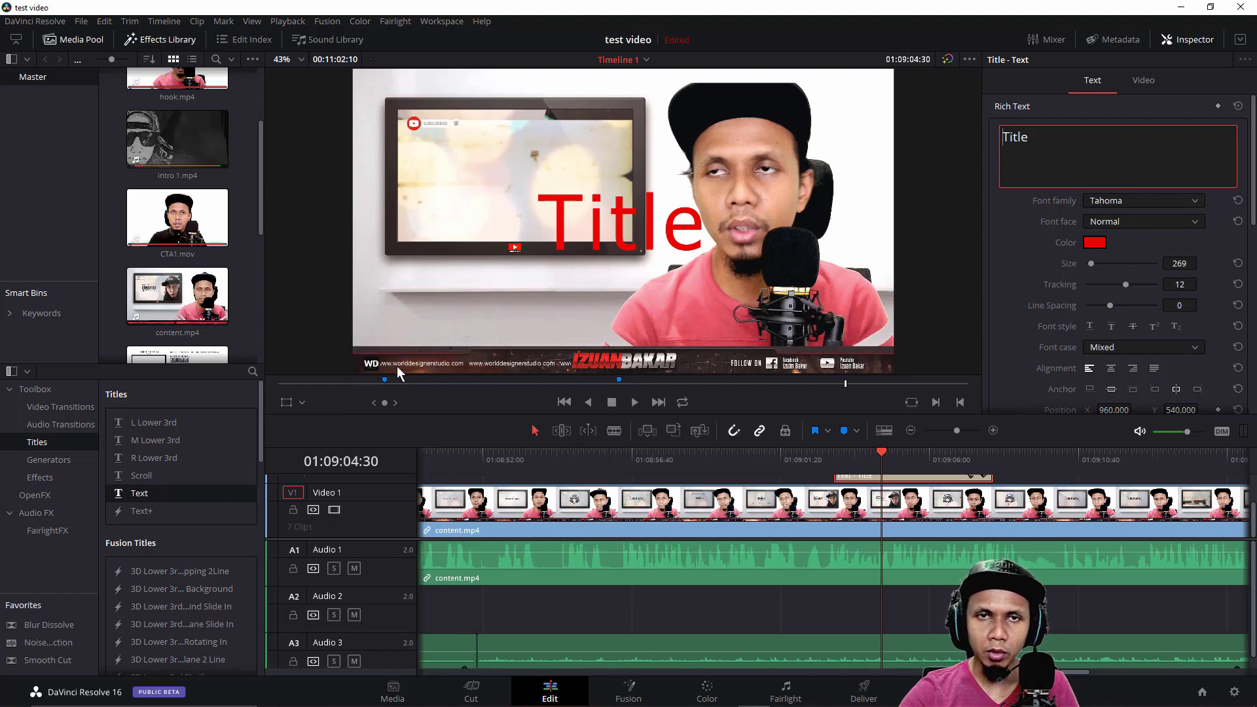
Move and scale the title down onto the TV screen with the transform overlay
{"action": "left_click", "coordinate": [287, 404]}
{"action": "left_click", "coordinate": [302, 404]}
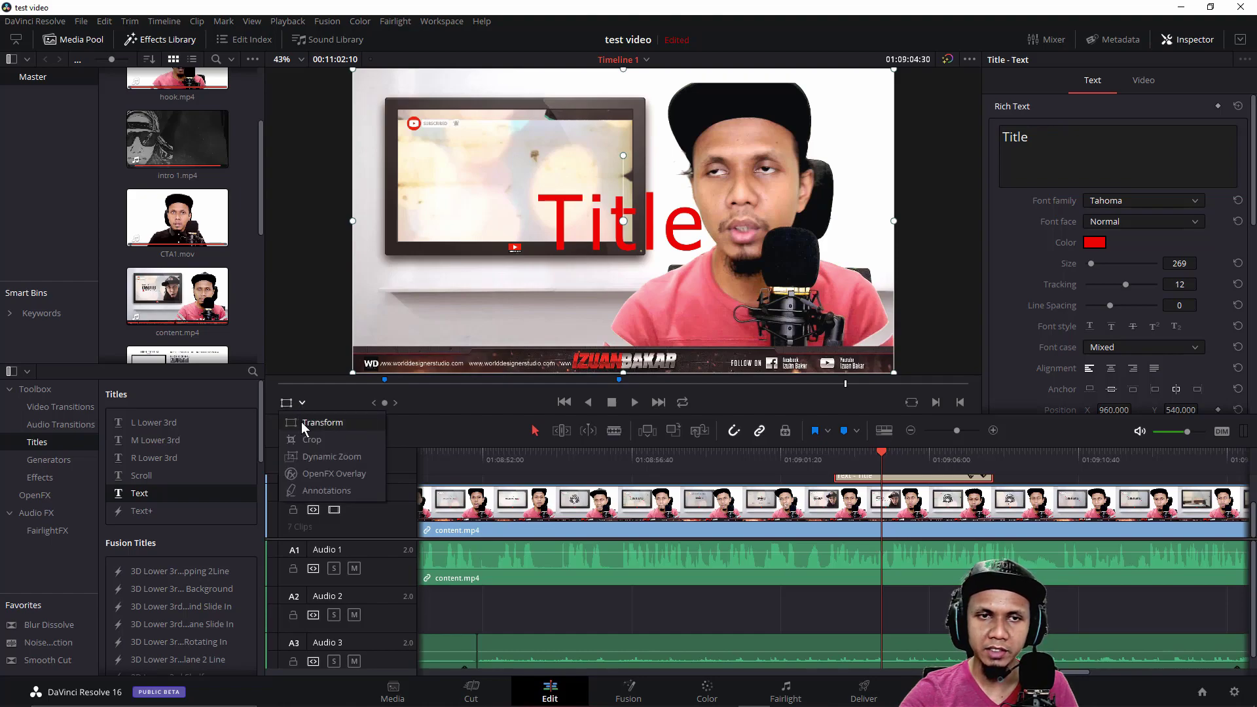
{"action": "left_click", "coordinate": [302, 424]}
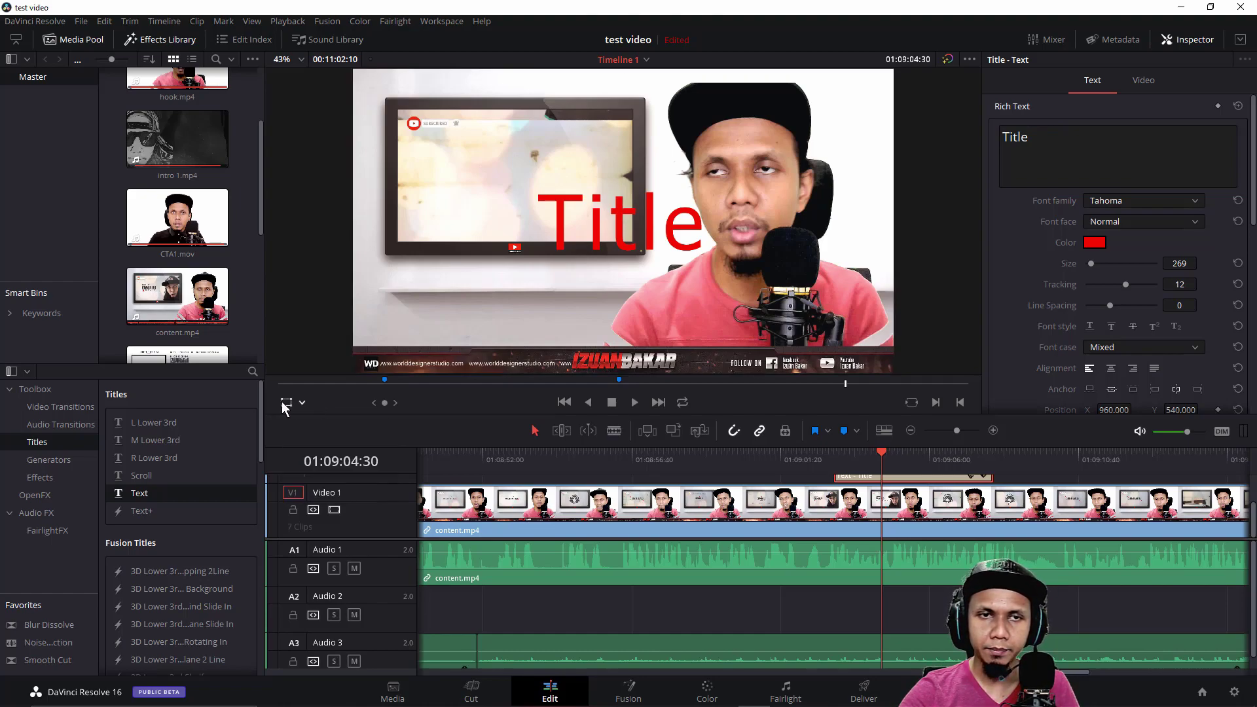
{"action": "left_click_drag", "start_coordinate": [685, 243], "coordinate": [583, 209]}
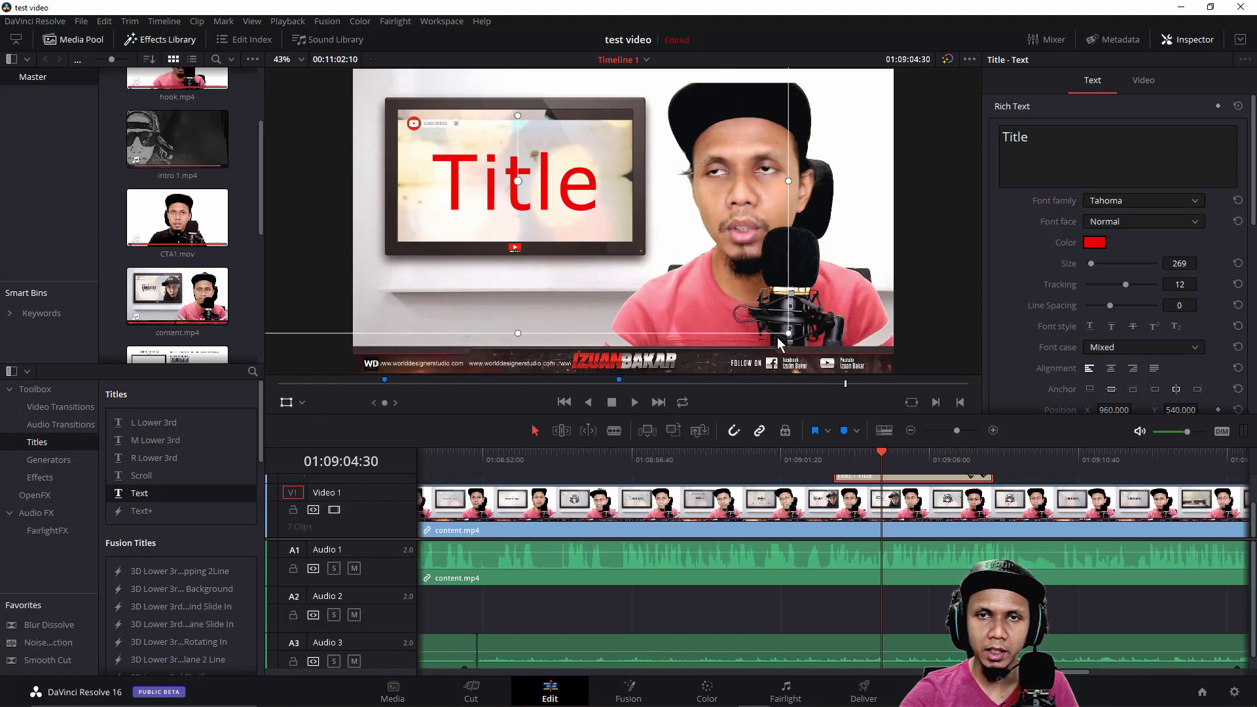
{"action": "left_click_drag", "start_coordinate": [787, 339], "coordinate": [678, 266]}
Replace the title wording with the channel name in bold, size 192, tracking -12
{"action": "double_click", "coordinate": [1015, 137]}
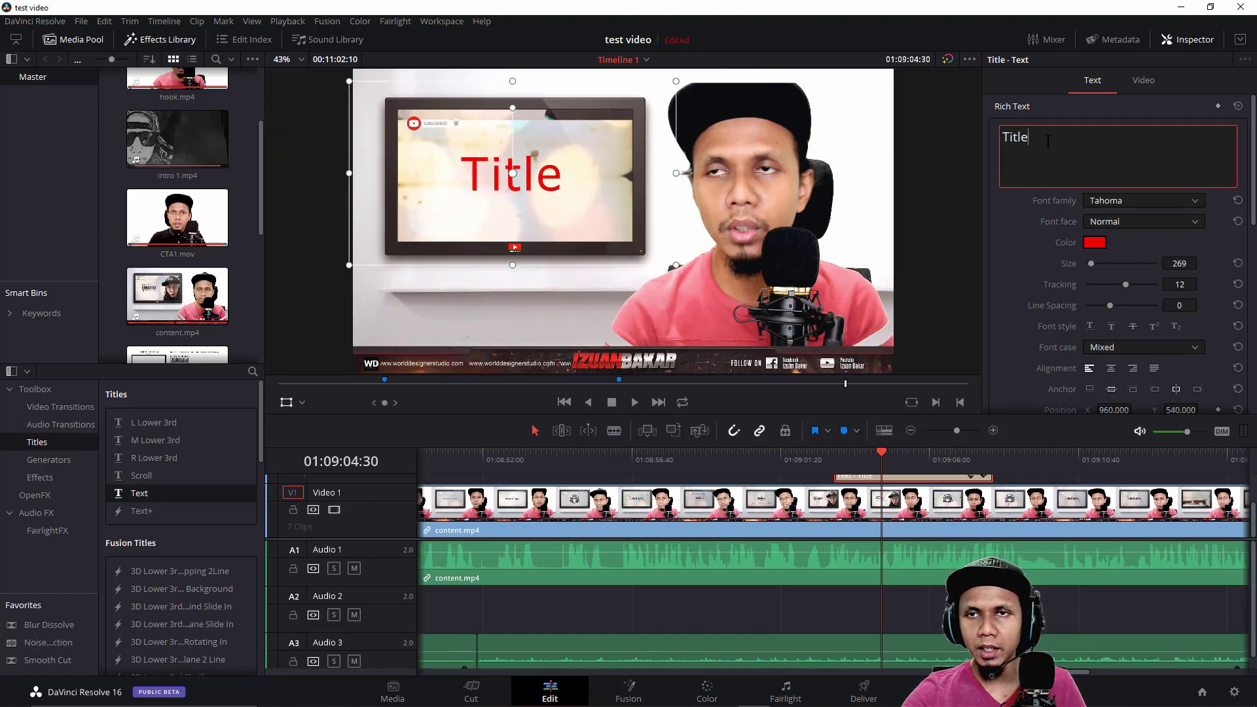
{"action": "type", "text": "IzuanBakar"}
{"action": "left_click", "coordinate": [1180, 221]}
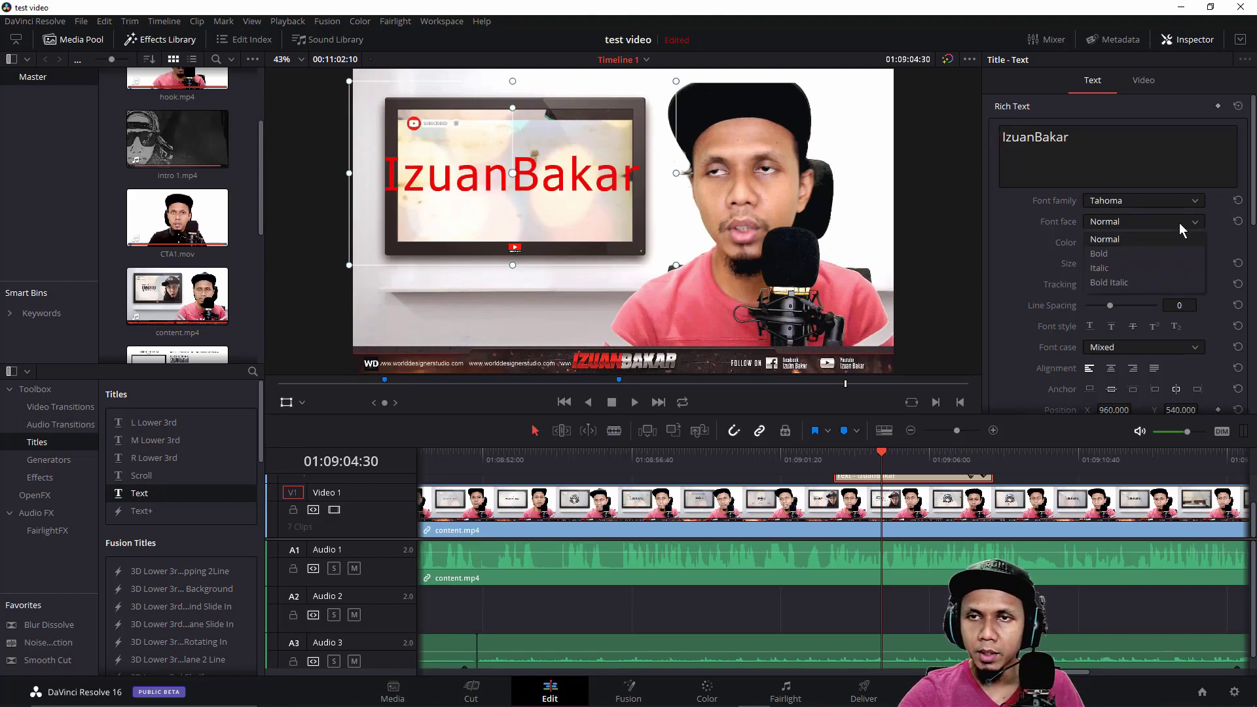
{"action": "left_click", "coordinate": [1114, 240]}
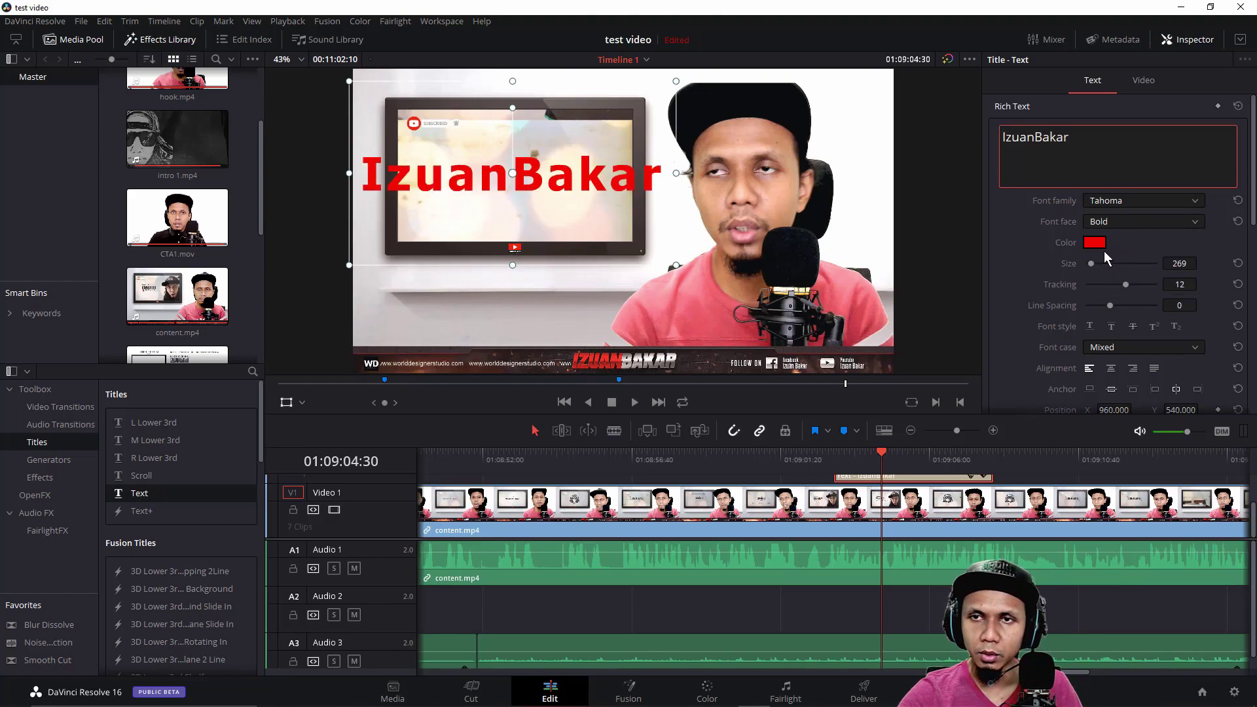
{"action": "left_click_drag", "start_coordinate": [1125, 286], "coordinate": [1090, 263]}
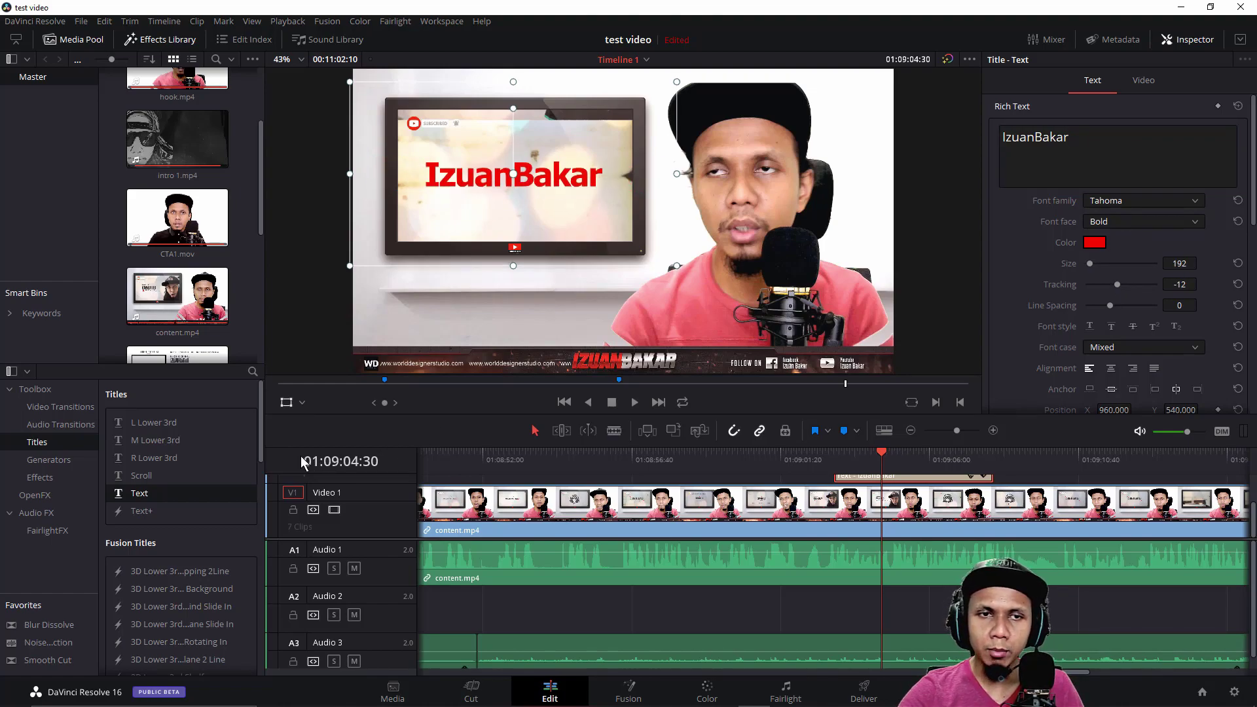
{"action": "left_click", "coordinate": [286, 403]}
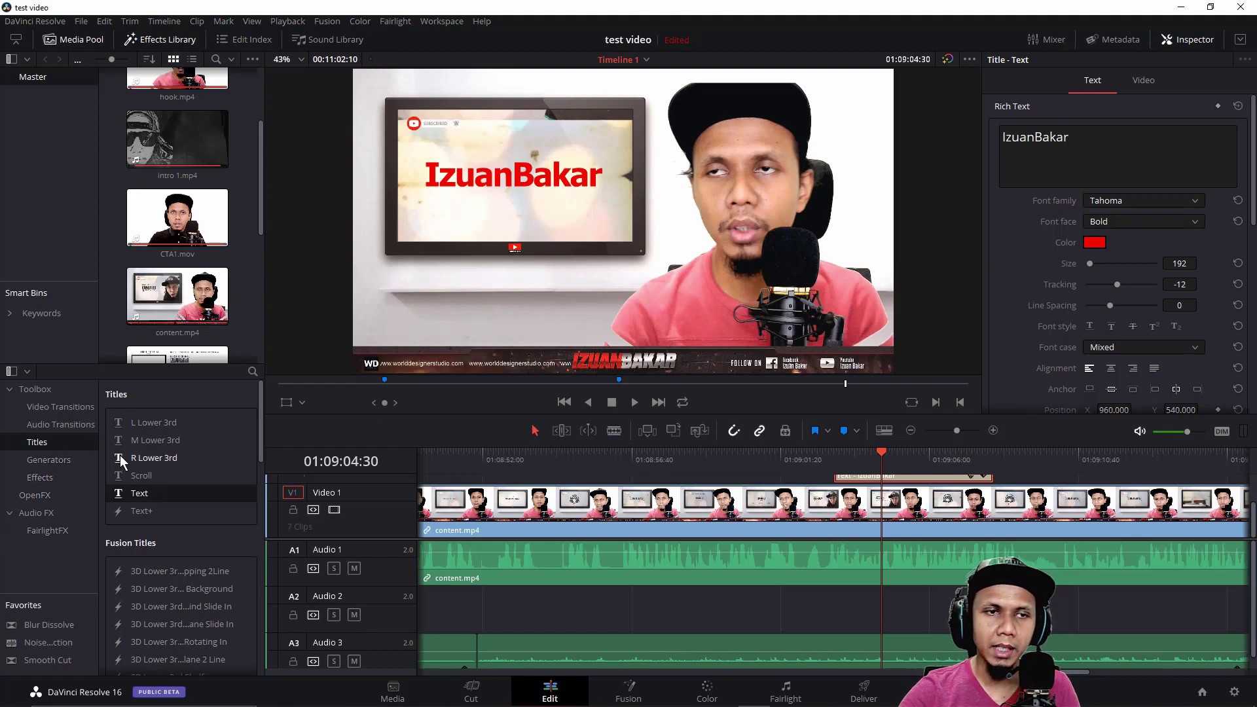
Place a Solid Color generator clip on Video 2 right after the title
{"action": "left_click", "coordinate": [58, 461]}
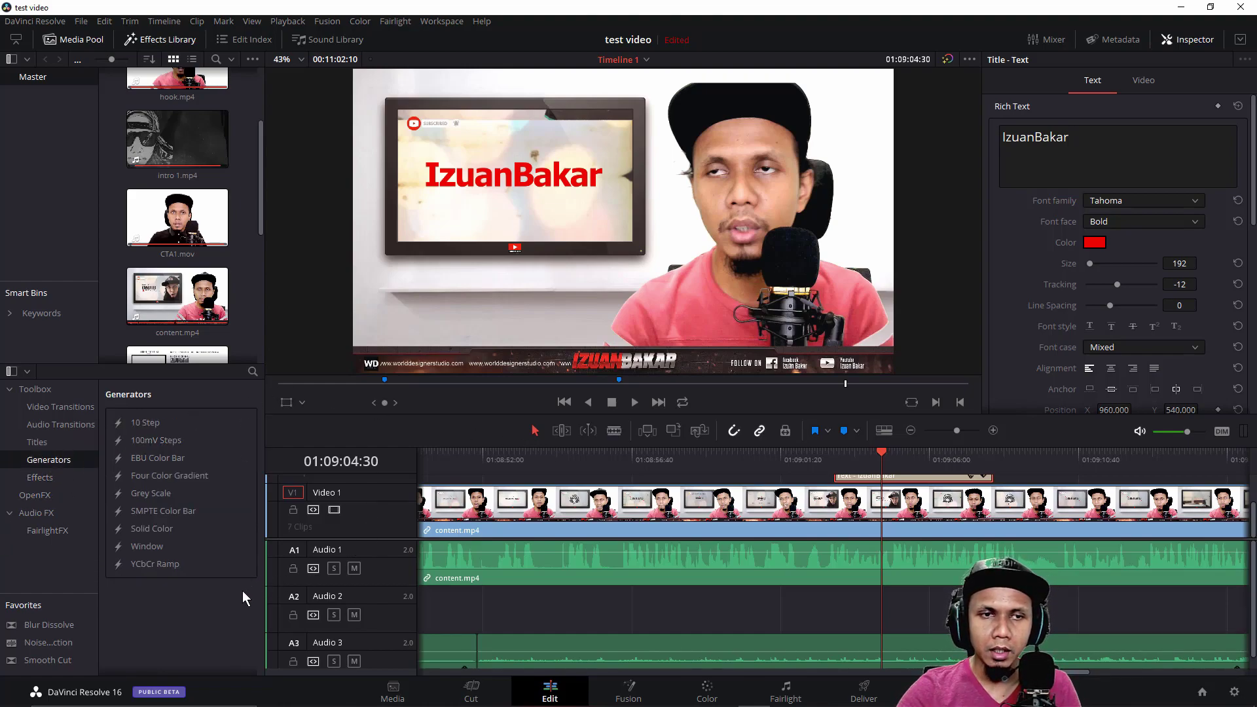
{"action": "left_click", "coordinate": [157, 532]}
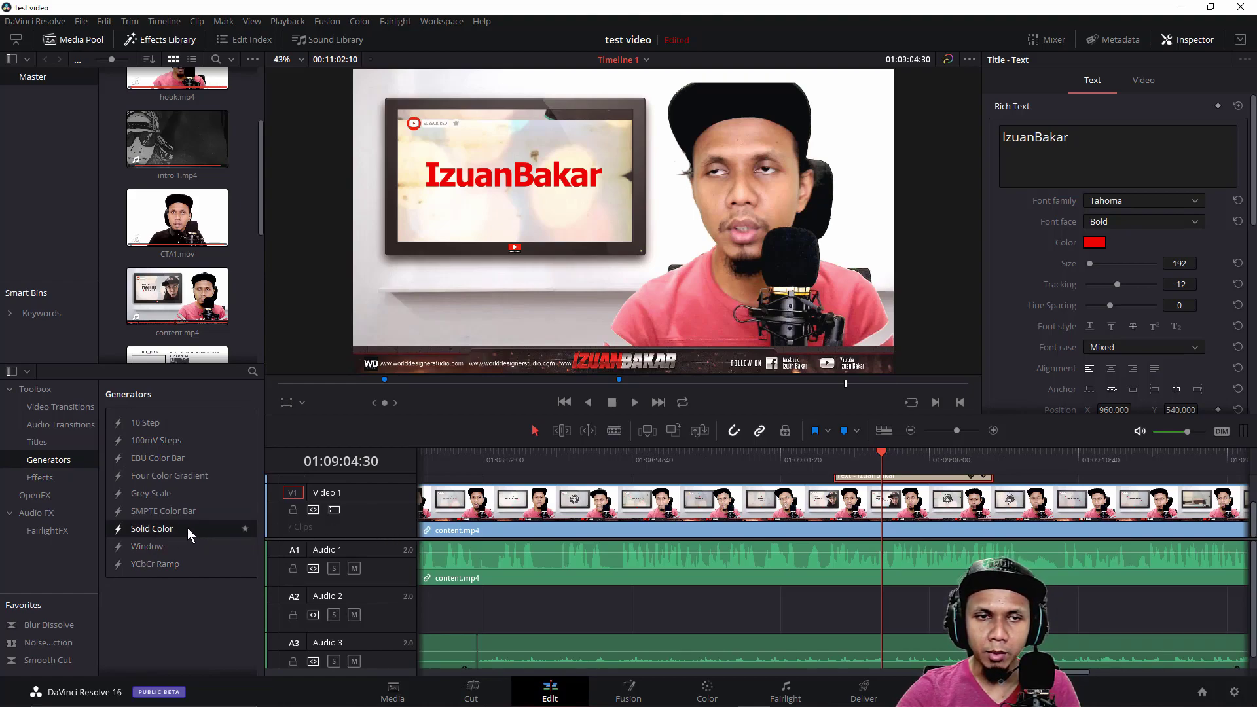
{"action": "scroll", "coordinate": [941, 529], "scroll_direction": "up", "scroll_amount": 2}
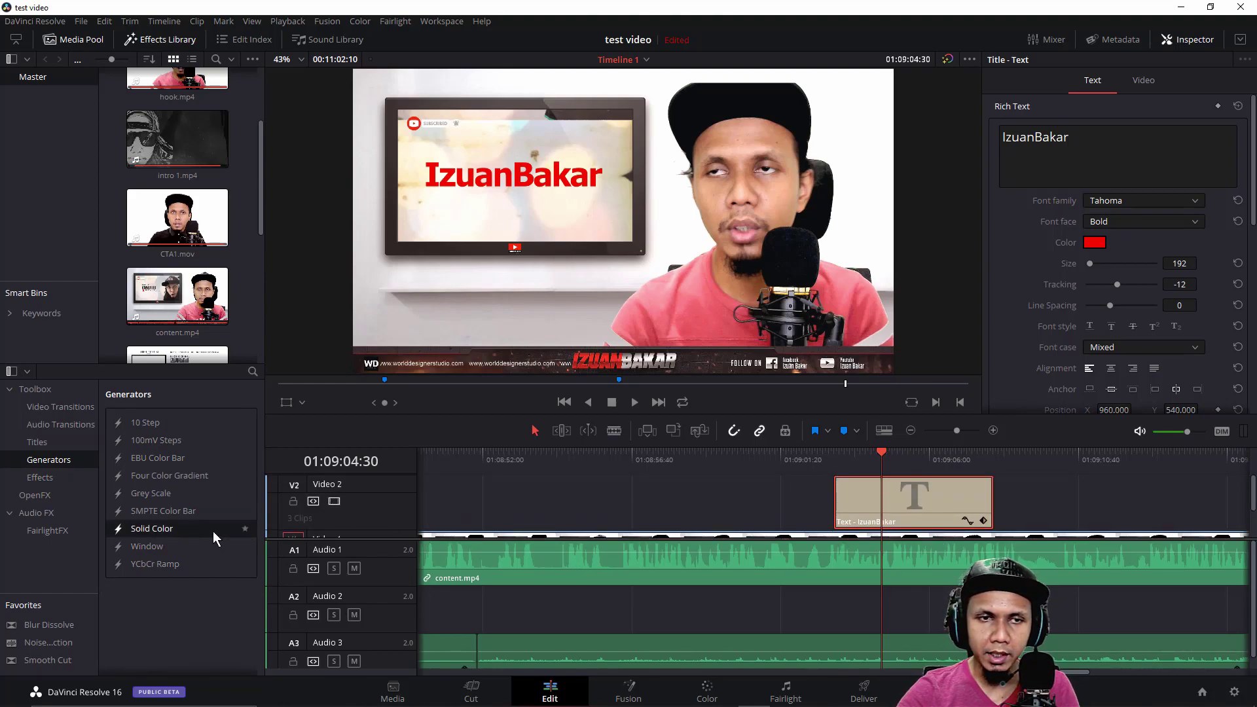
{"action": "left_click_drag", "start_coordinate": [422, 539], "coordinate": [1023, 497]}
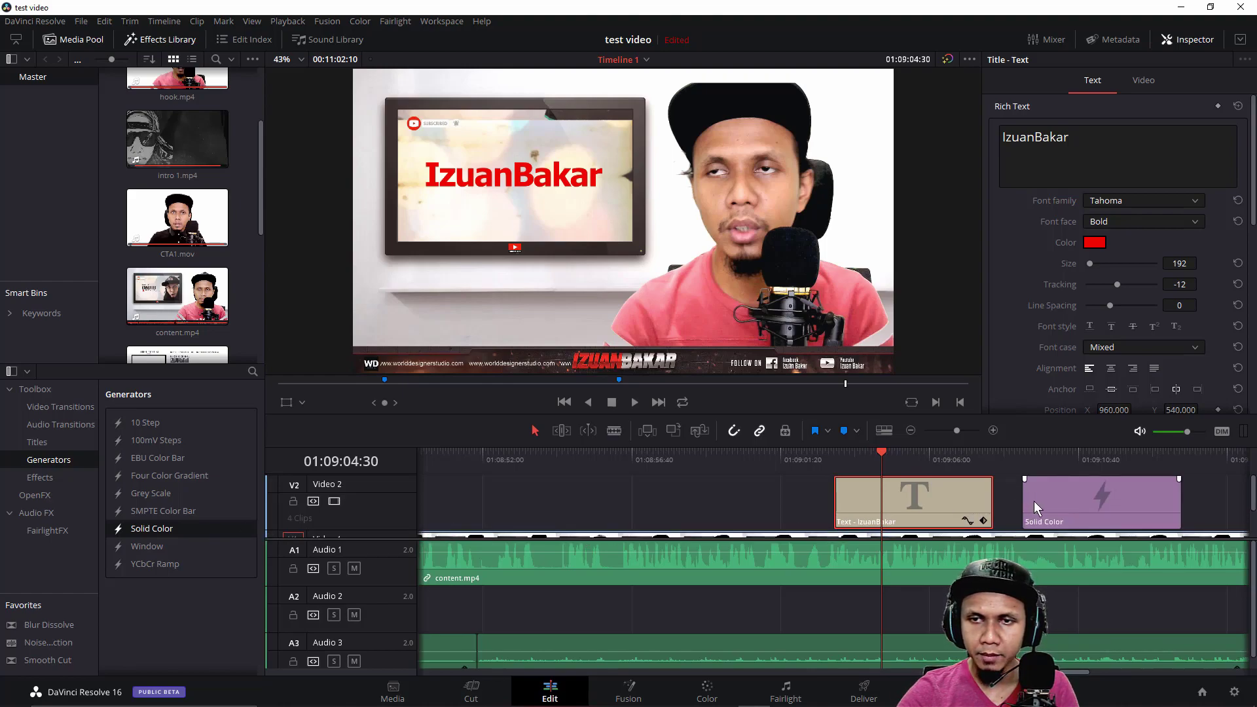
{"action": "left_click_drag", "start_coordinate": [1080, 452], "coordinate": [1088, 452]}
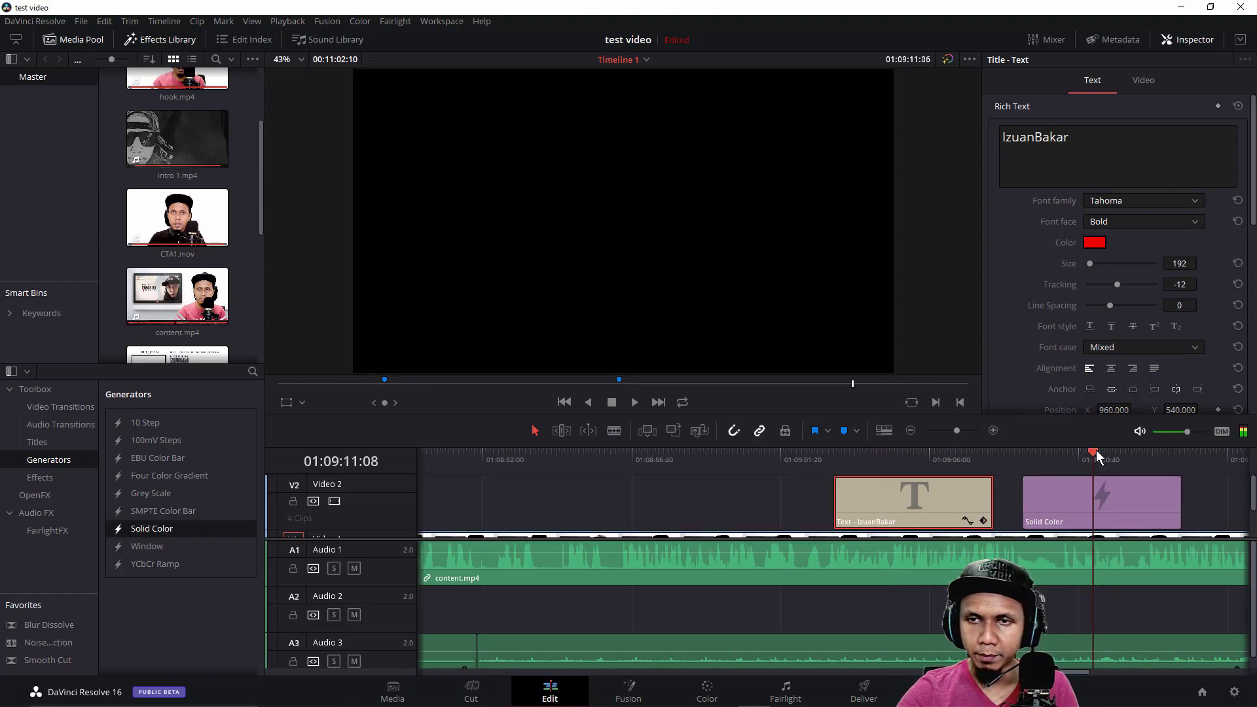
Colour the Solid Color clip yellow (#d6d848)
{"action": "left_click", "coordinate": [1113, 497]}
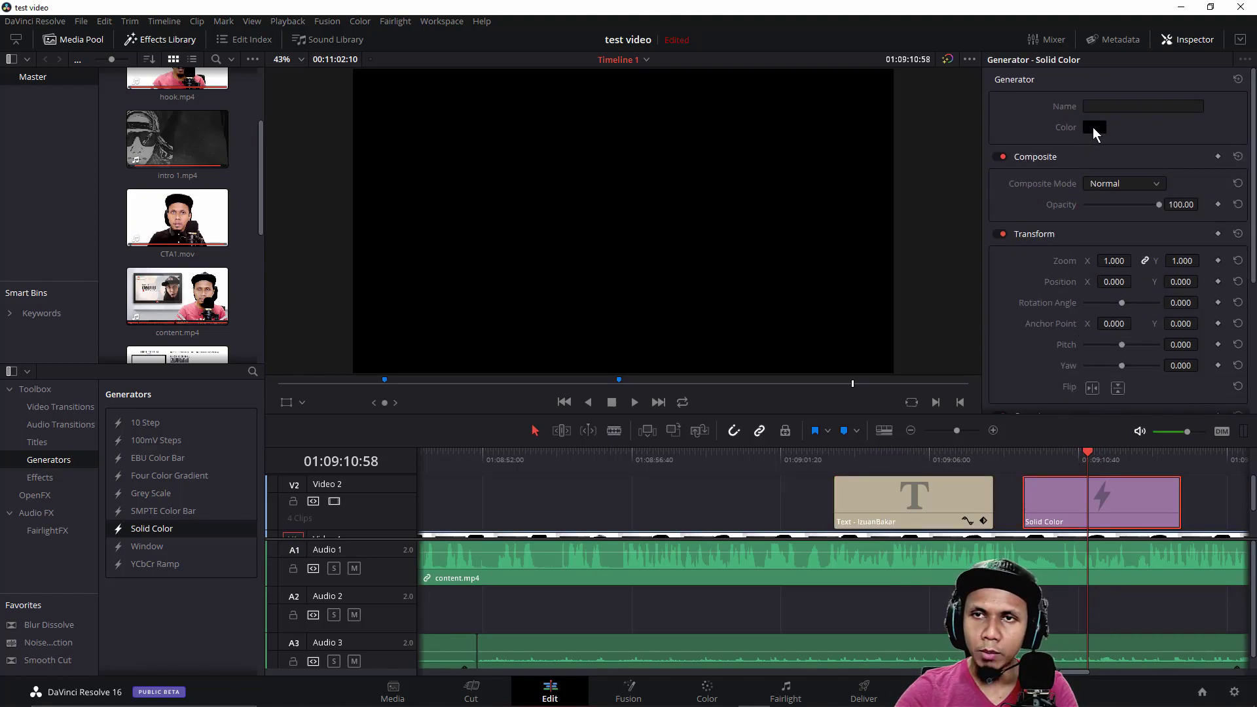
{"action": "left_click", "coordinate": [1090, 128]}
{"action": "mouse_move", "coordinate": [717, 272]}
{"action": "left_mouse_down"}
{"action": "mouse_move", "coordinate": [638, 259]}
{"action": "mouse_move", "coordinate": [727, 273]}
{"action": "left_mouse_up"}
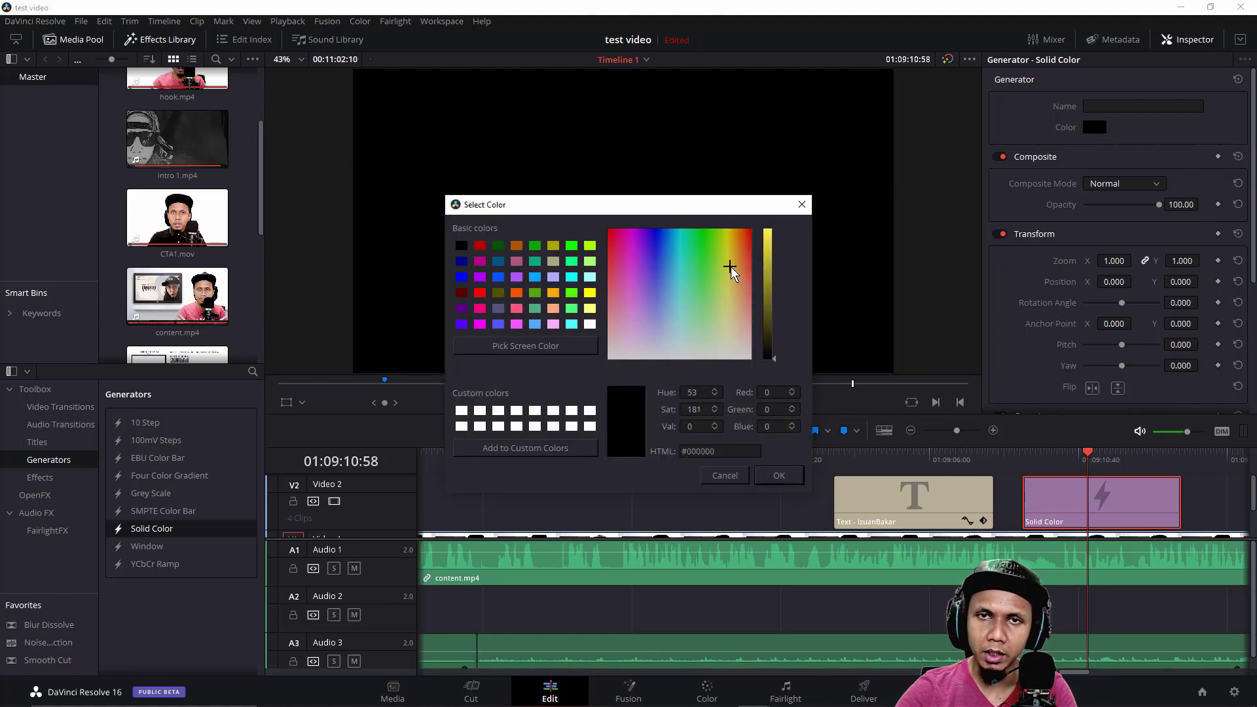
{"action": "left_click", "coordinate": [770, 249]}
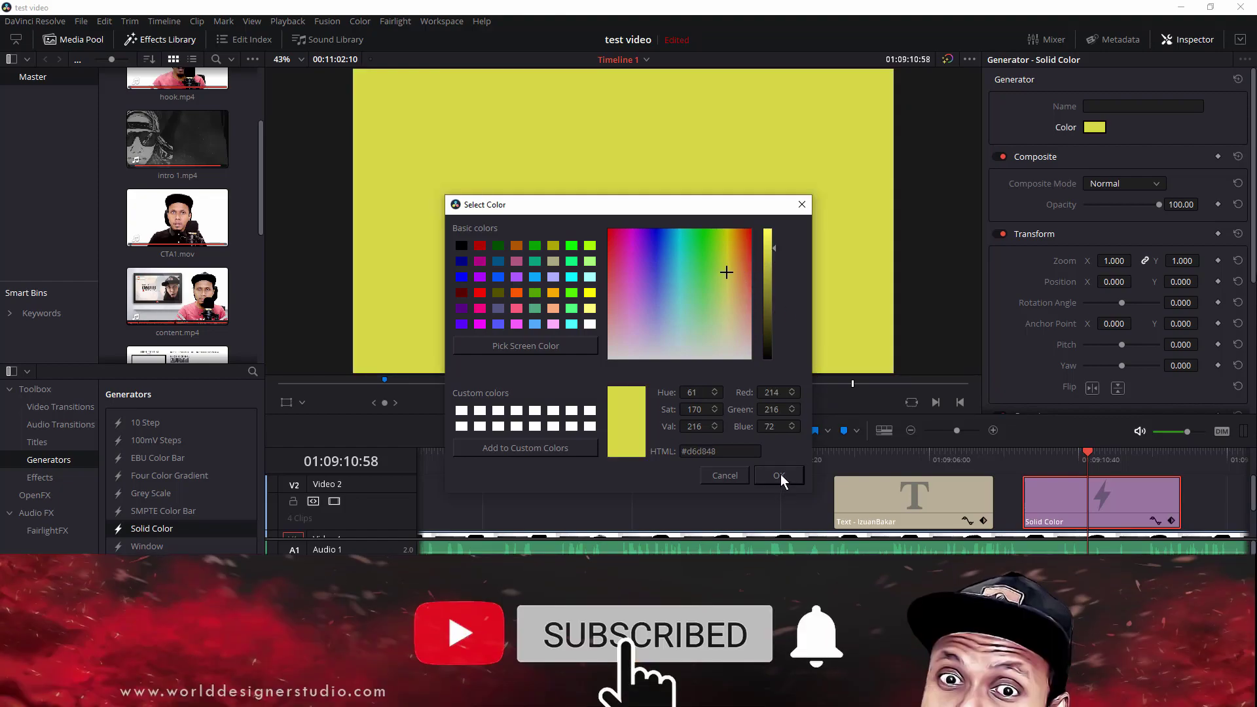
{"action": "left_click", "coordinate": [780, 476]}
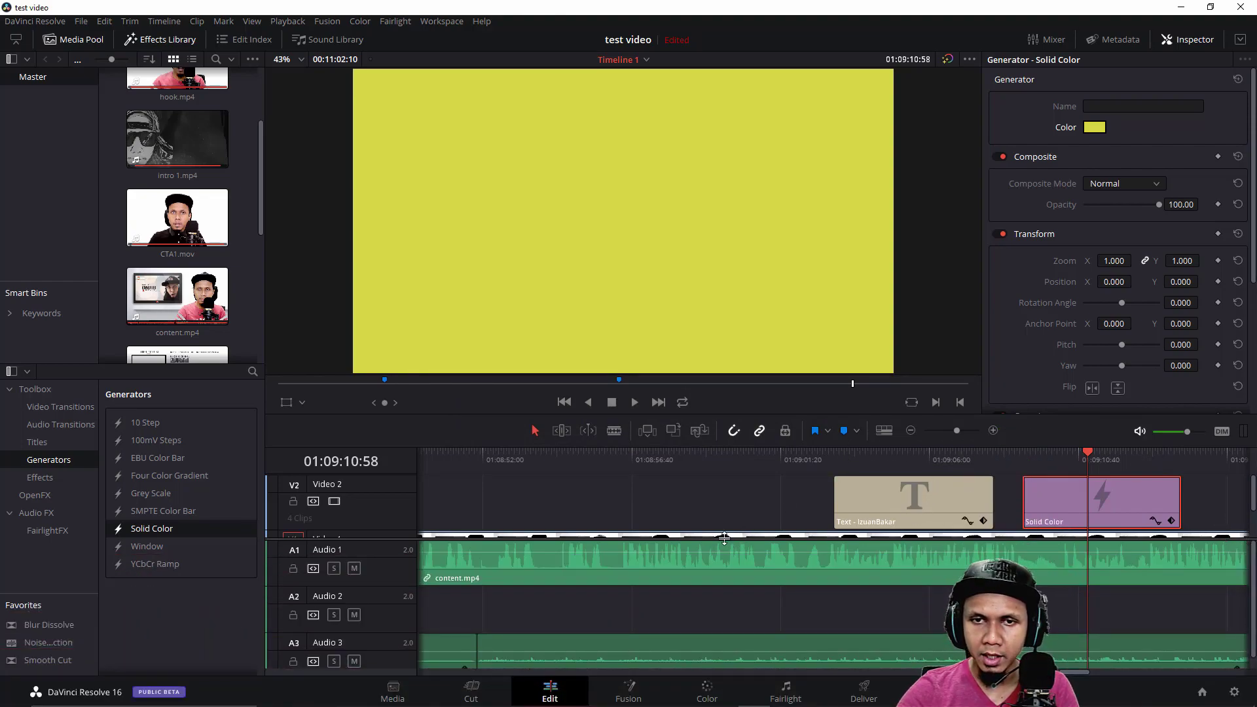
Lift the channel-name title onto a new Video 3 track and slide the yellow solid beneath it
{"action": "left_click_drag", "start_coordinate": [727, 536], "coordinate": [709, 585]}
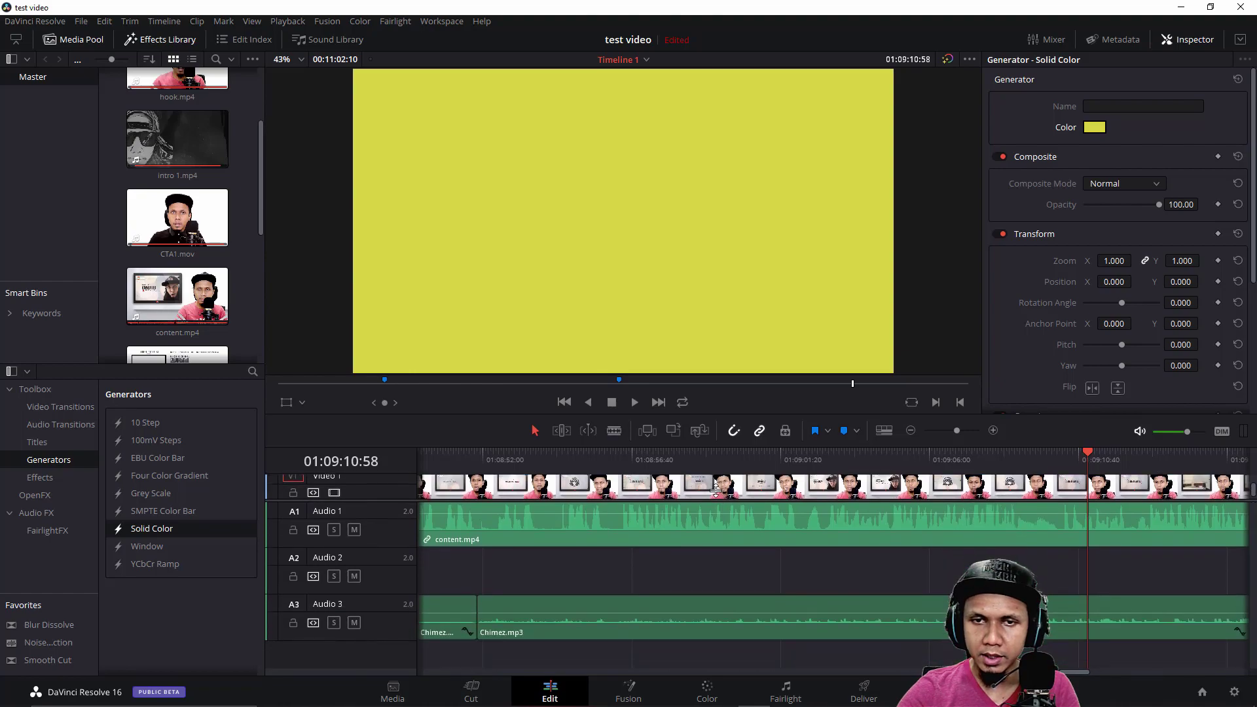
{"action": "scroll", "coordinate": [708, 584], "scroll_direction": "up", "scroll_amount": 2}
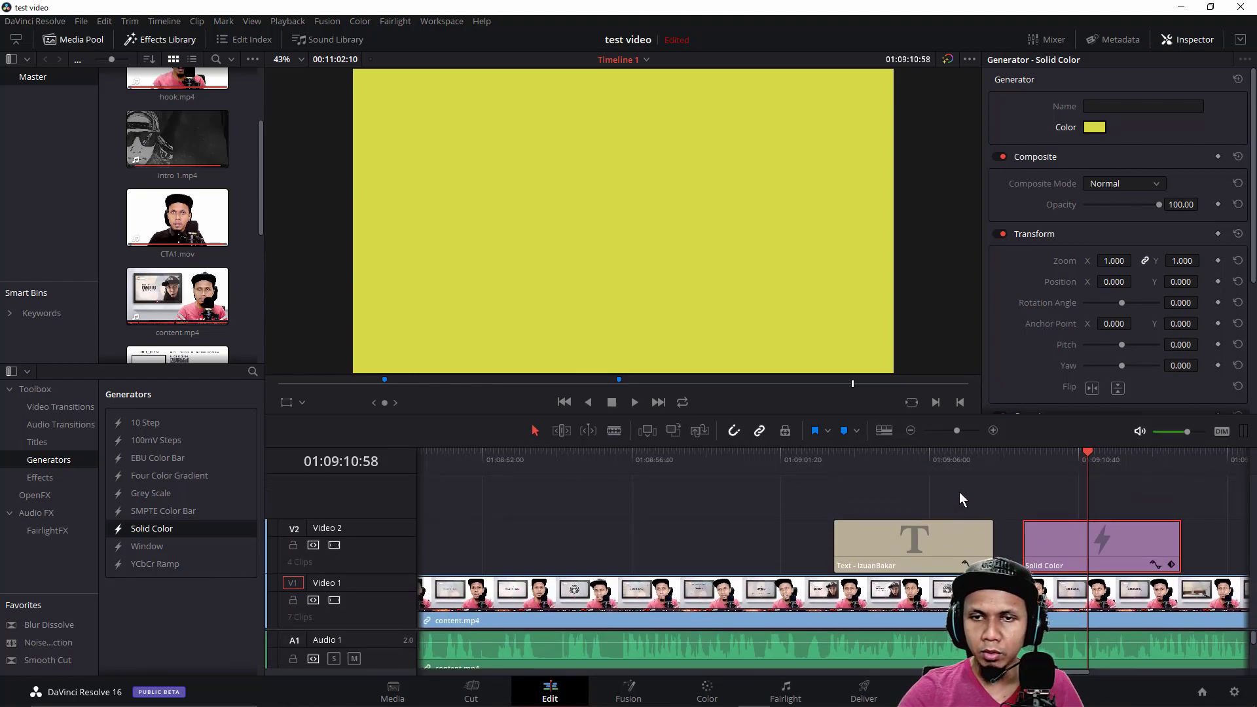
{"action": "left_click_drag", "start_coordinate": [1080, 460], "coordinate": [880, 483]}
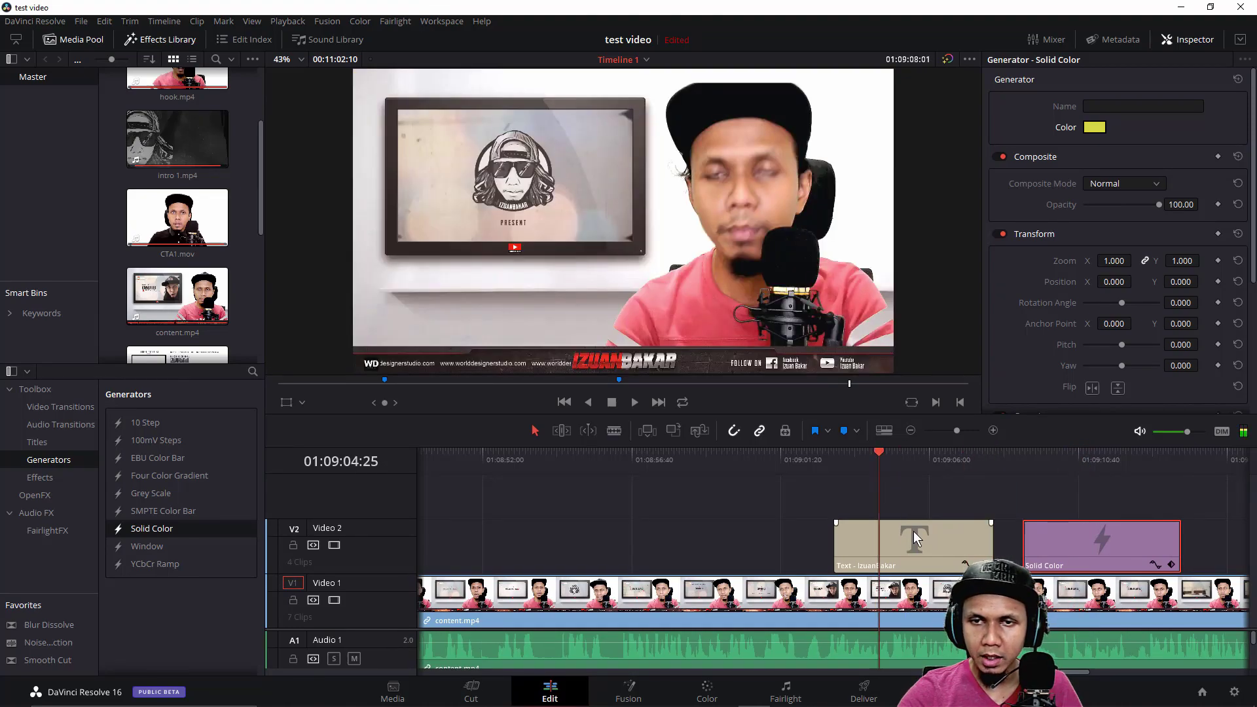
{"action": "left_click_drag", "start_coordinate": [915, 533], "coordinate": [918, 504]}
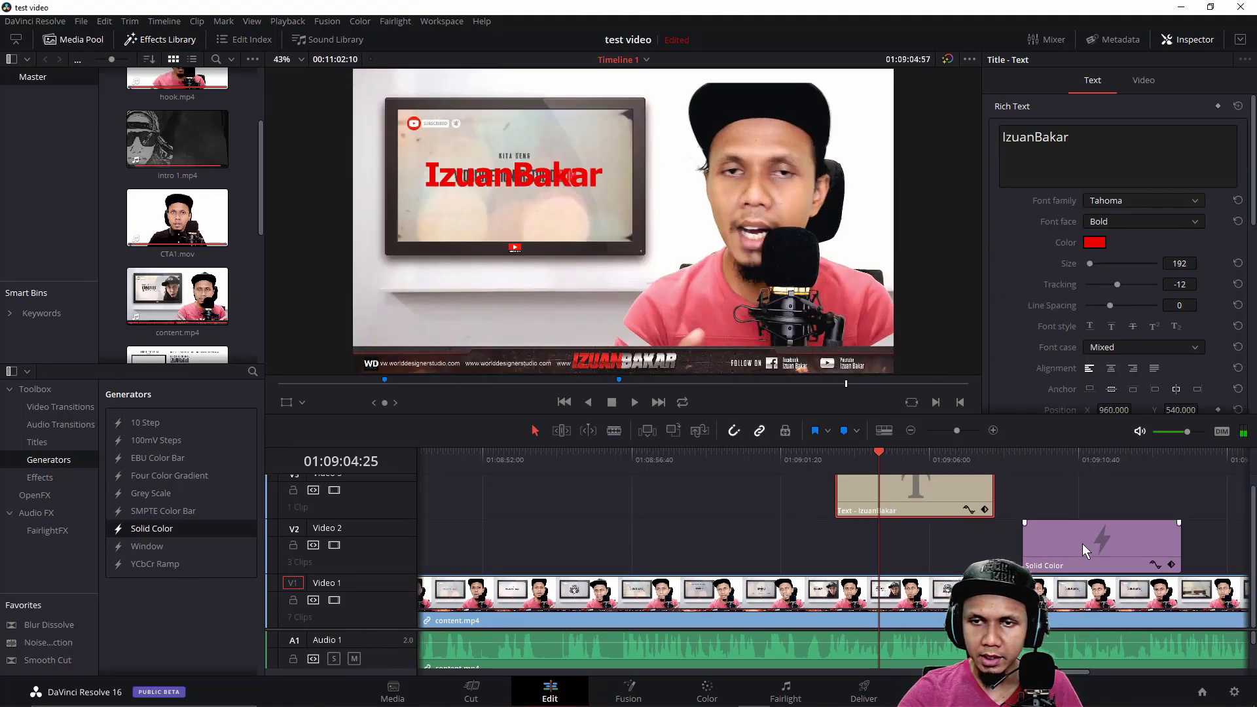
{"action": "left_click_drag", "start_coordinate": [1107, 552], "coordinate": [929, 548]}
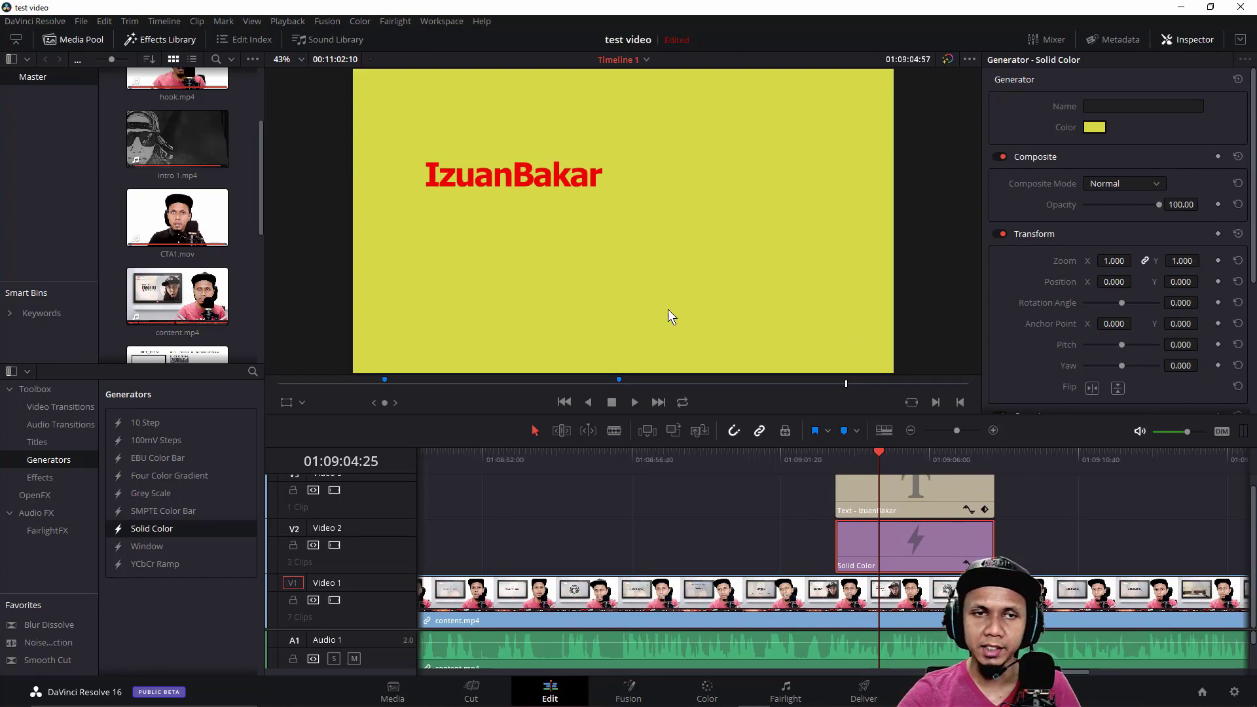
Shrink the yellow solid to 0.439 zoom and fit it inside the TV frame
{"action": "left_click", "coordinate": [286, 403]}
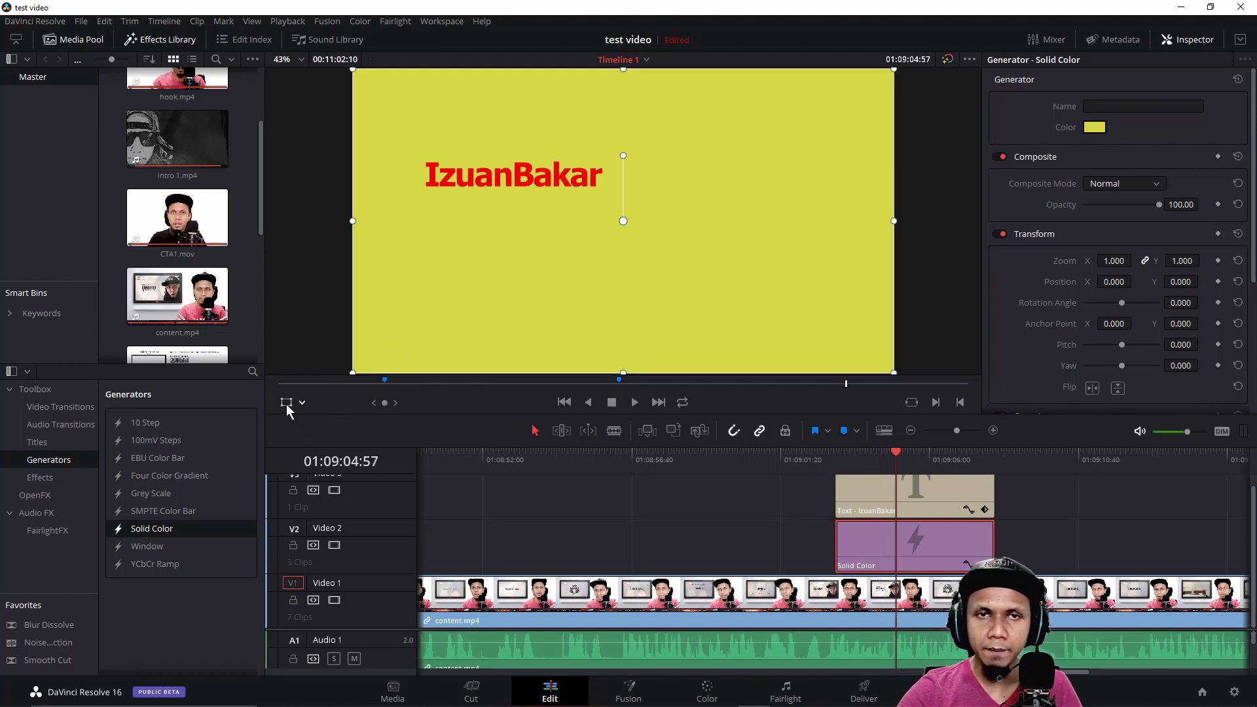
{"action": "left_click_drag", "start_coordinate": [894, 70], "coordinate": [740, 154]}
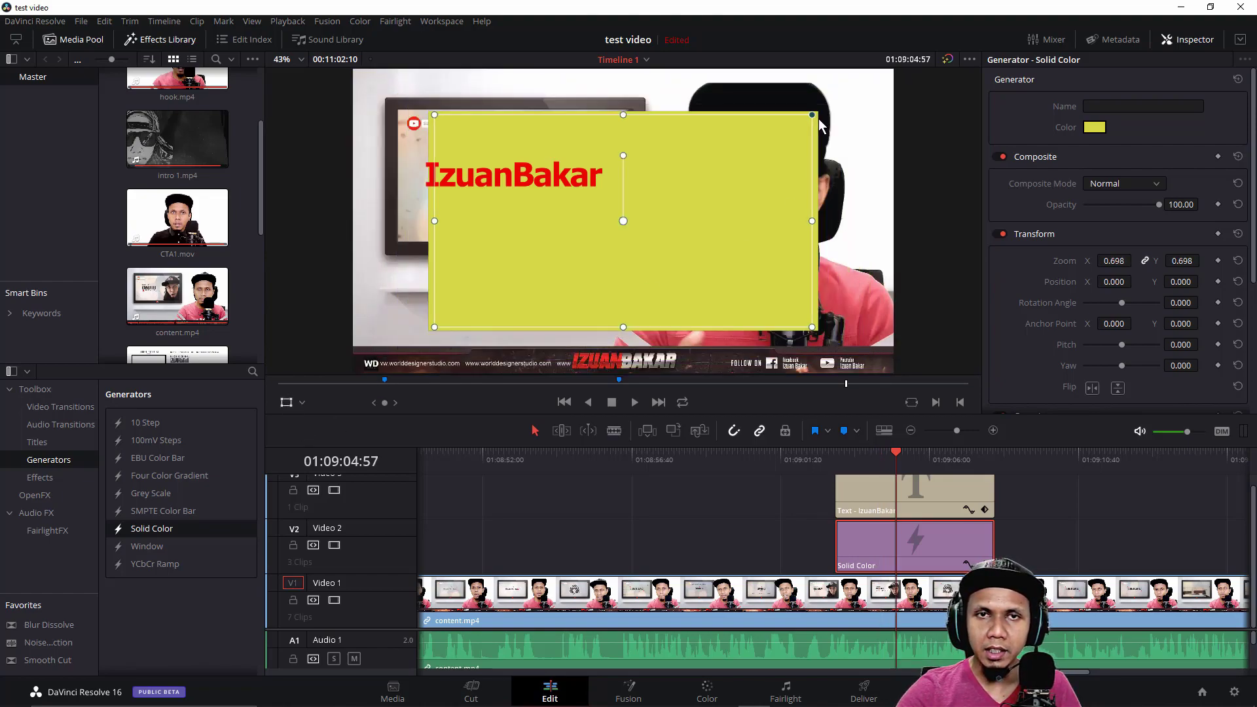
{"action": "left_click_drag", "start_coordinate": [660, 250], "coordinate": [577, 195]}
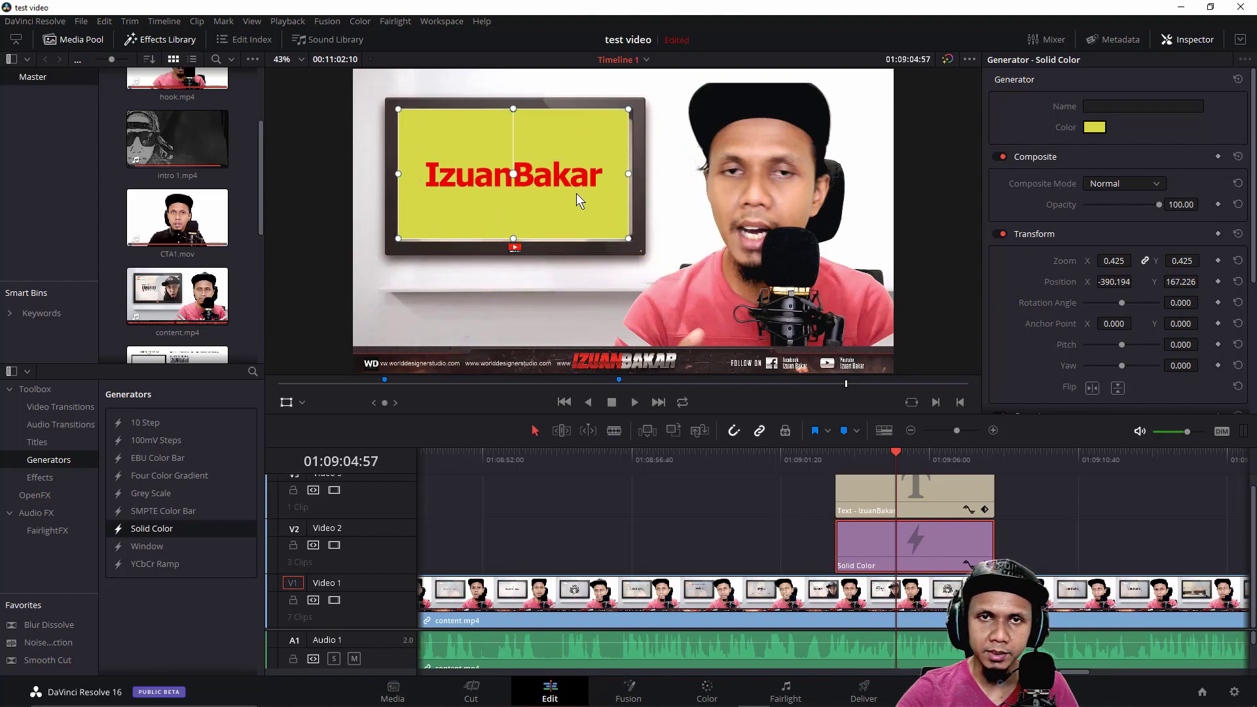
{"action": "left_click_drag", "start_coordinate": [577, 195], "coordinate": [577, 198]}
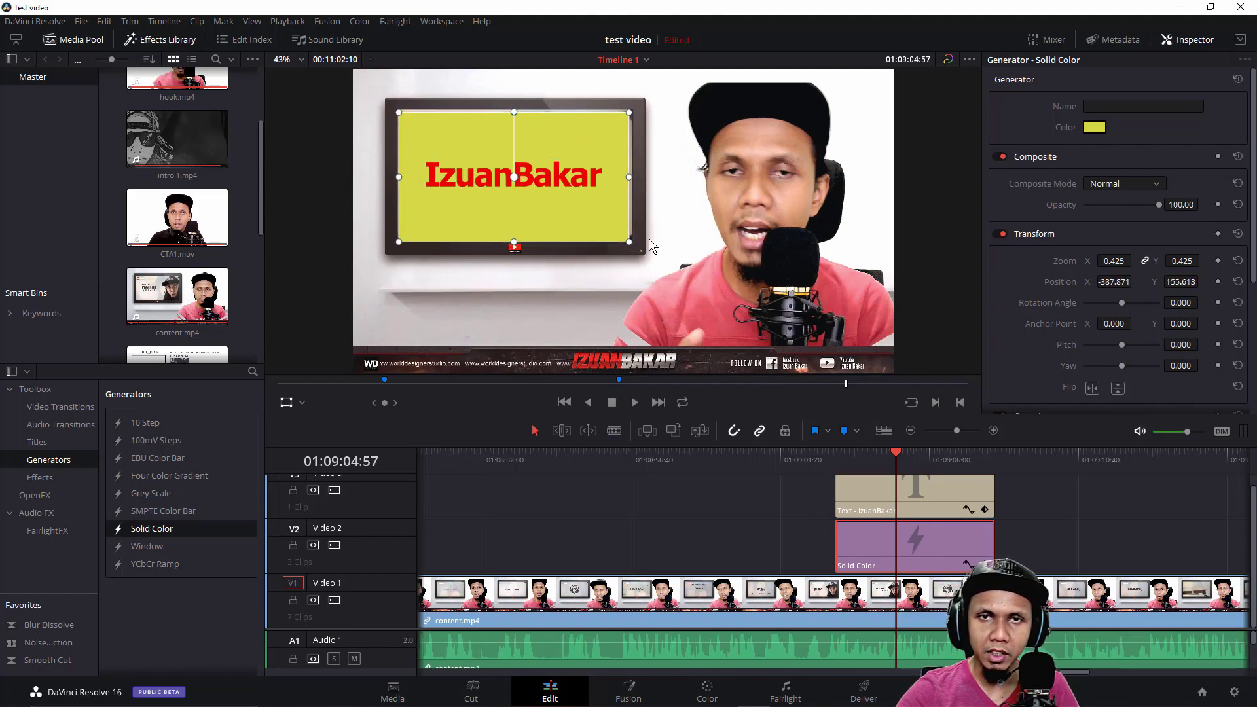
{"action": "left_click_drag", "start_coordinate": [631, 243], "coordinate": [633, 244]}
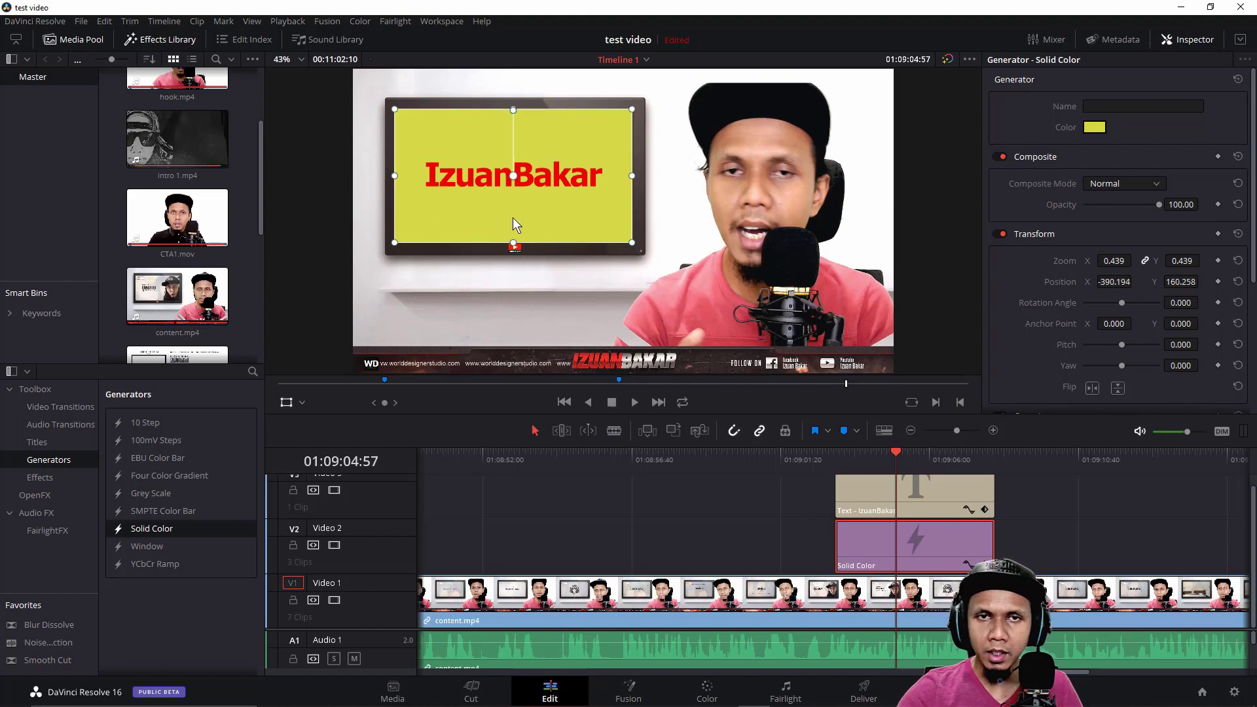
Test the crop controls on the solid, then show the Video Transitions list
{"action": "left_click", "coordinate": [301, 402]}
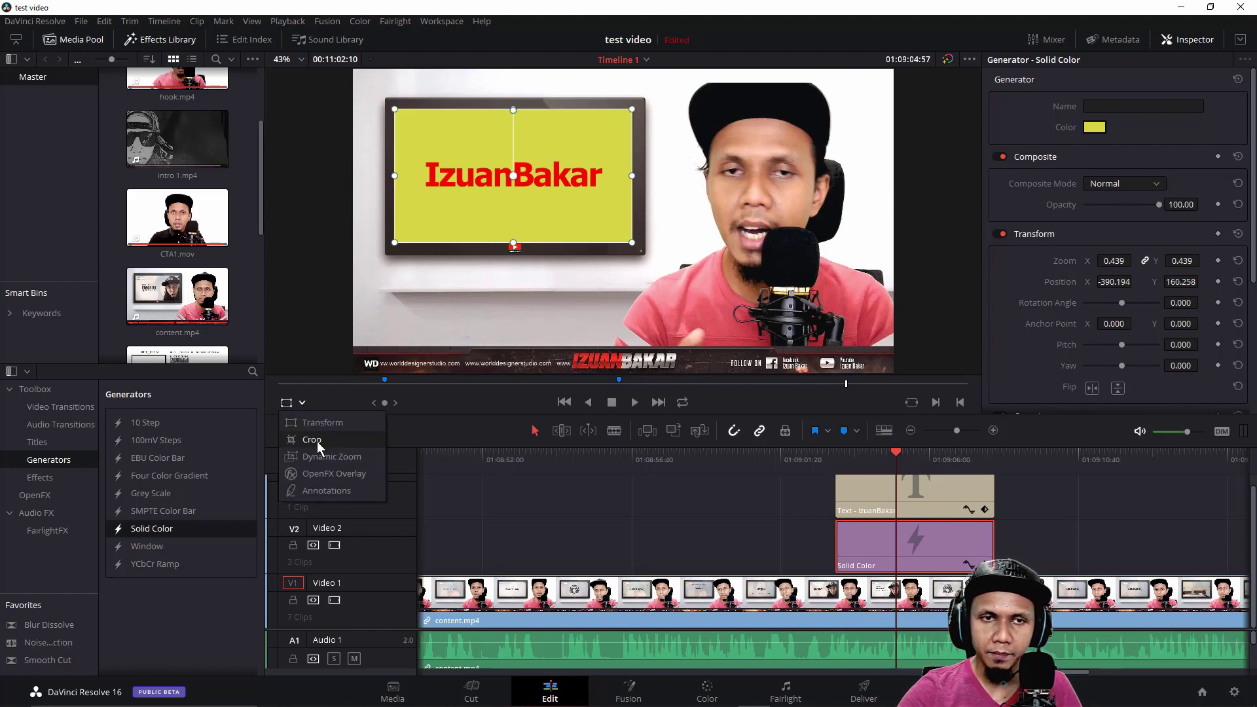
{"action": "left_click", "coordinate": [308, 440]}
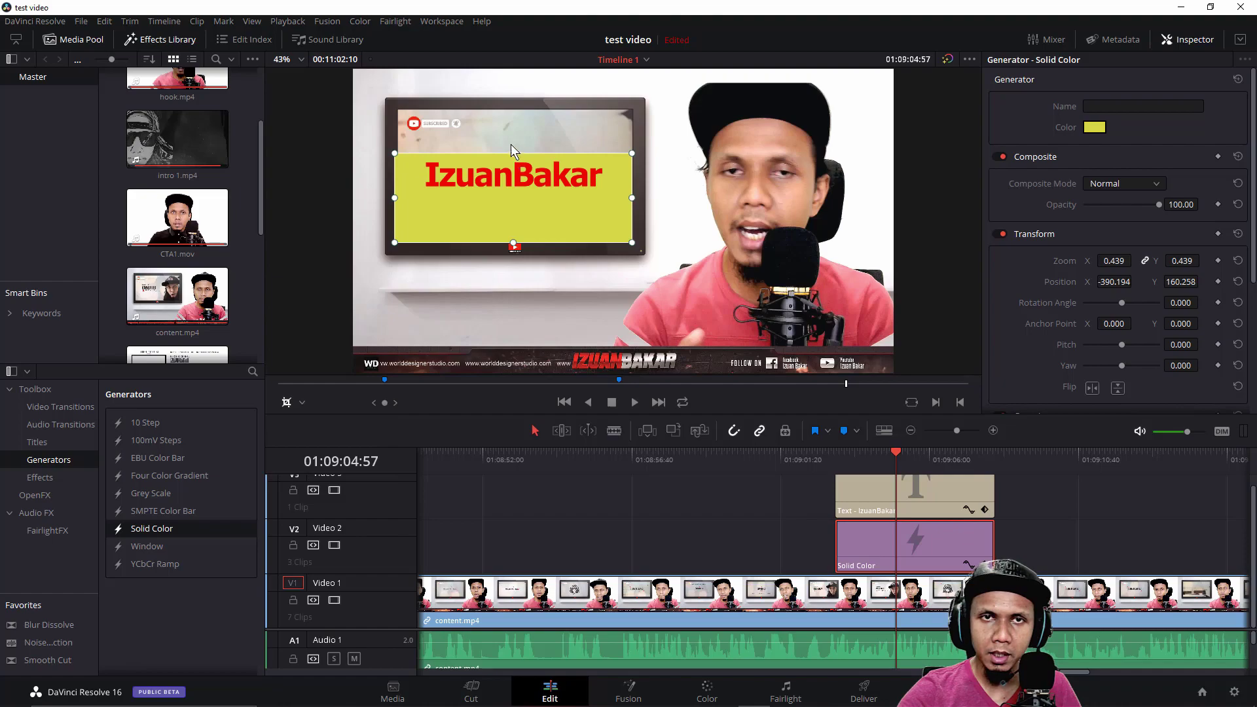
{"action": "left_click_drag", "start_coordinate": [513, 107], "coordinate": [508, 105]}
{"action": "left_click", "coordinate": [286, 402]}
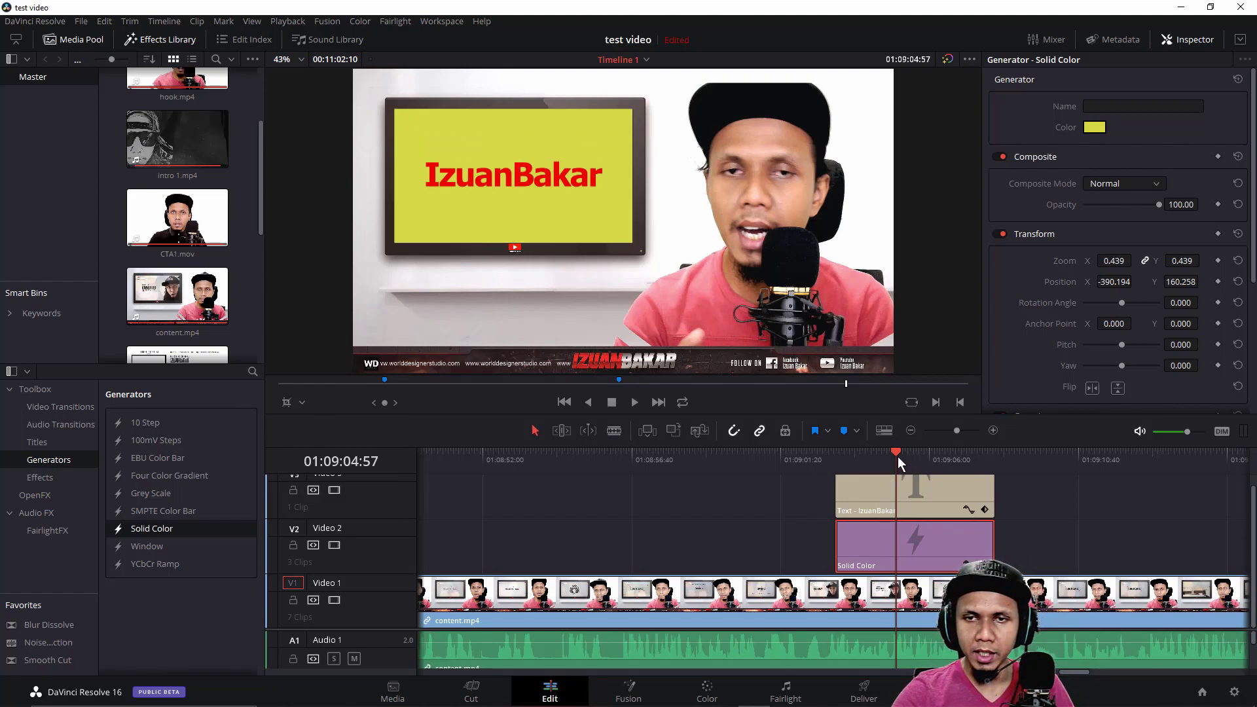
{"action": "left_click_drag", "start_coordinate": [898, 457], "coordinate": [808, 462]}
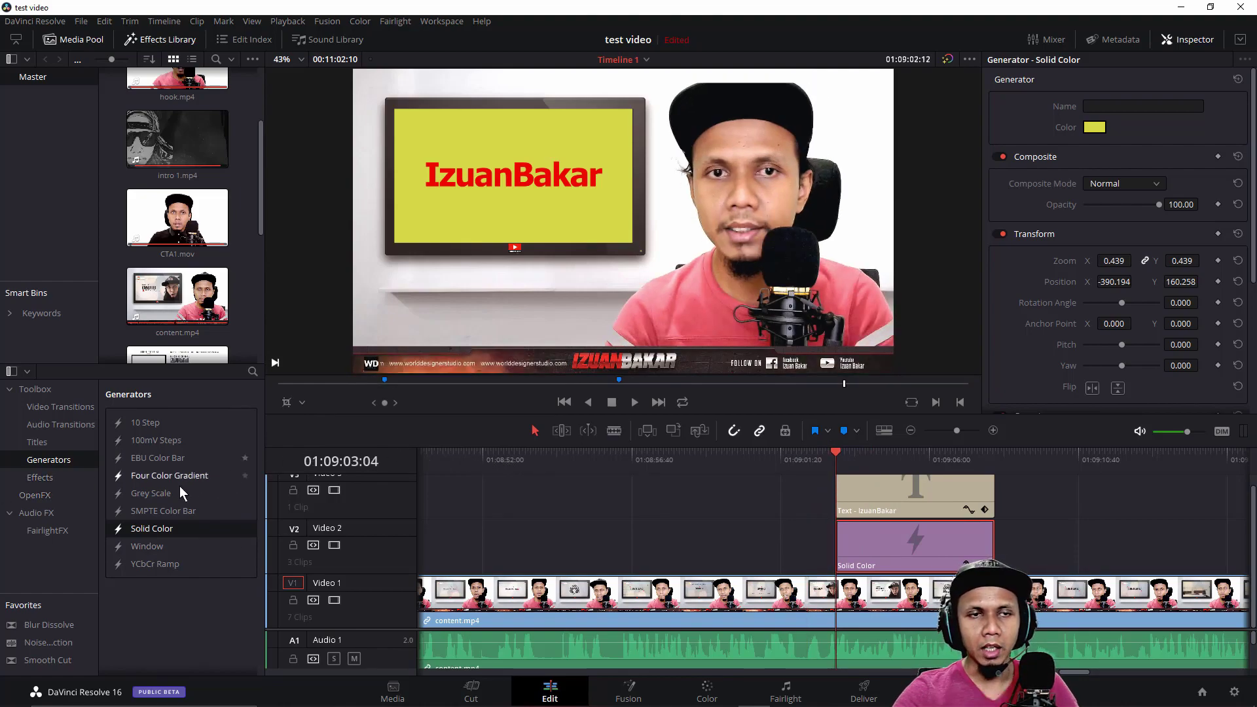
{"action": "left_click", "coordinate": [54, 406]}
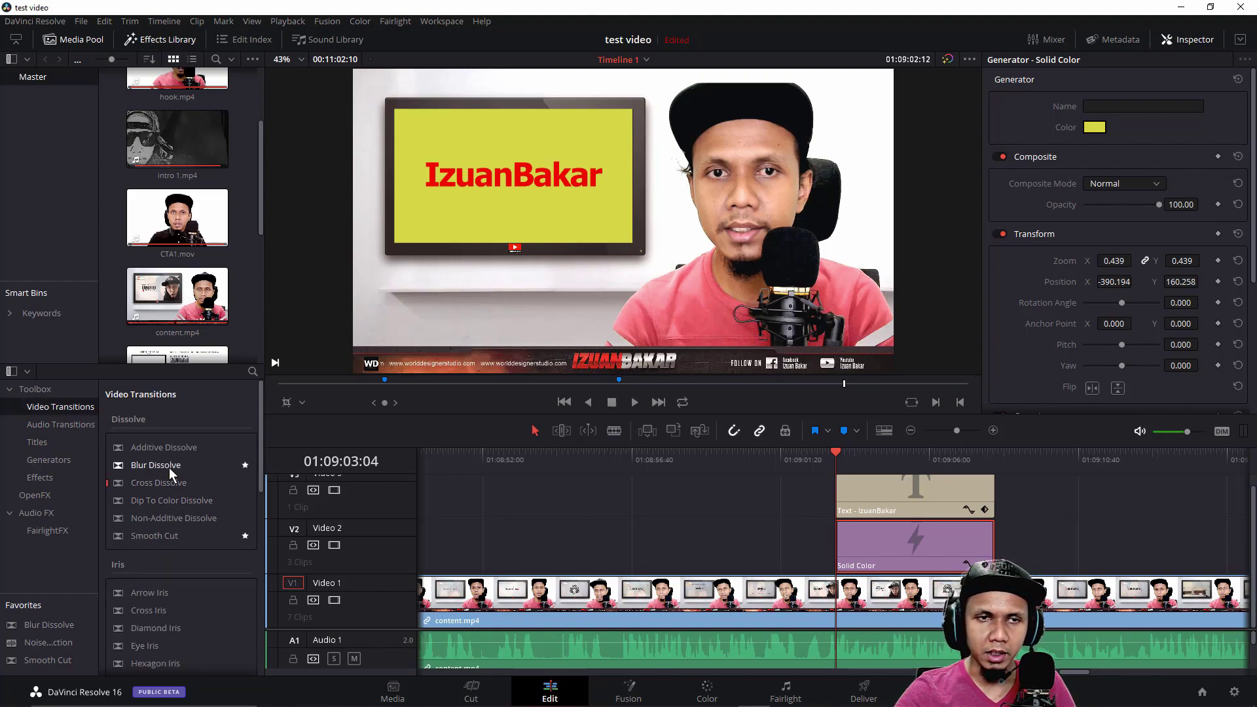
Add a Blur Dissolve to the title clip's start and trim the Solid Color clip to start later
{"action": "left_click", "coordinate": [169, 466]}
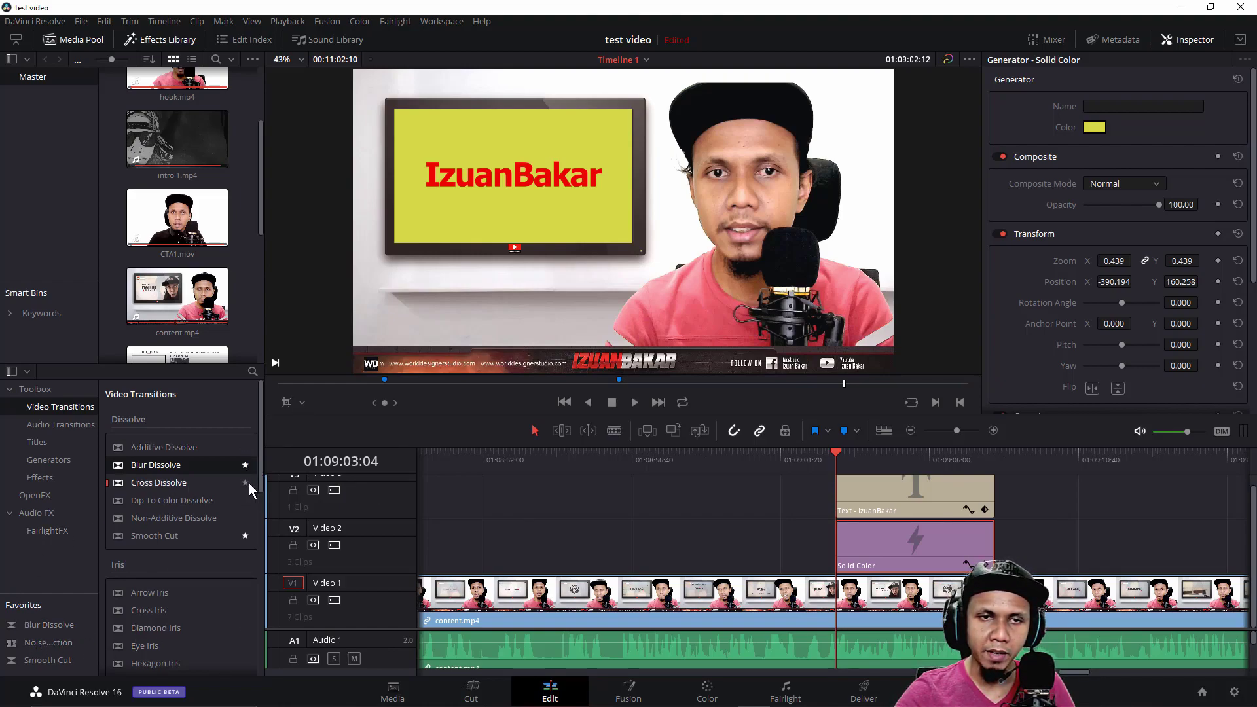
{"action": "left_click", "coordinate": [57, 645]}
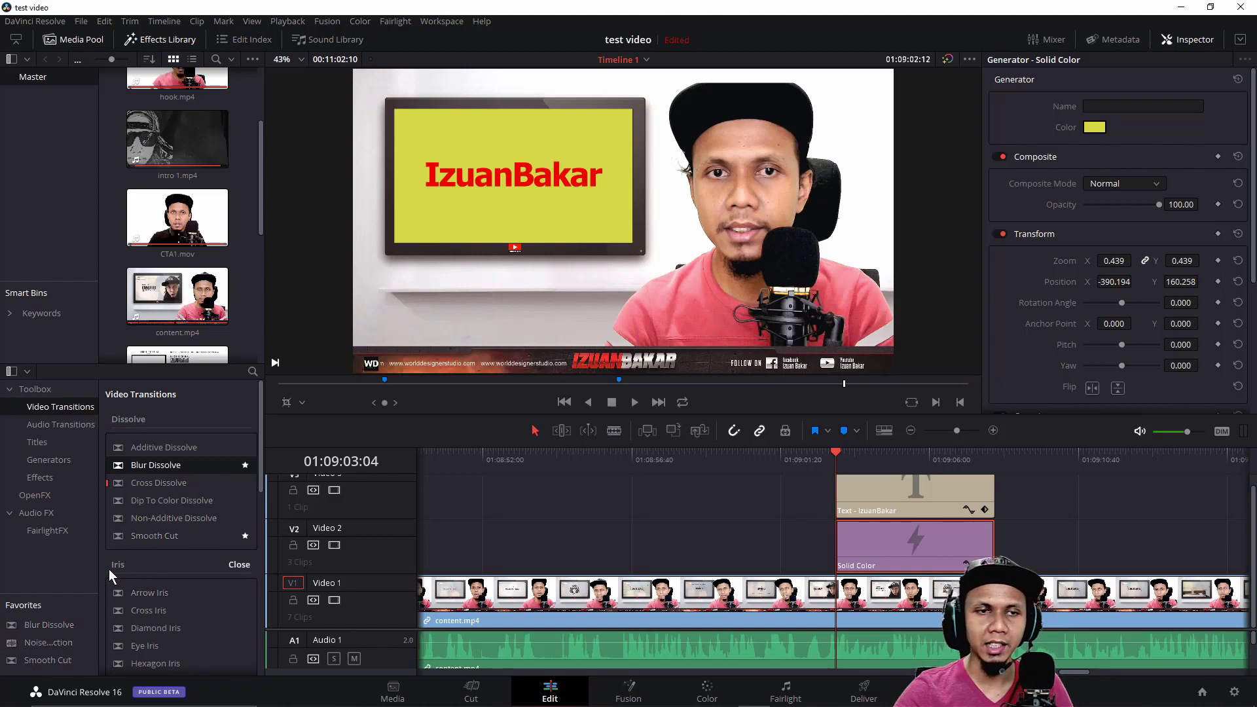
{"action": "mouse_move", "coordinate": [171, 466]}
{"action": "left_mouse_down"}
{"action": "mouse_move", "coordinate": [888, 503]}
{"action": "mouse_move", "coordinate": [839, 501]}
{"action": "left_mouse_up"}
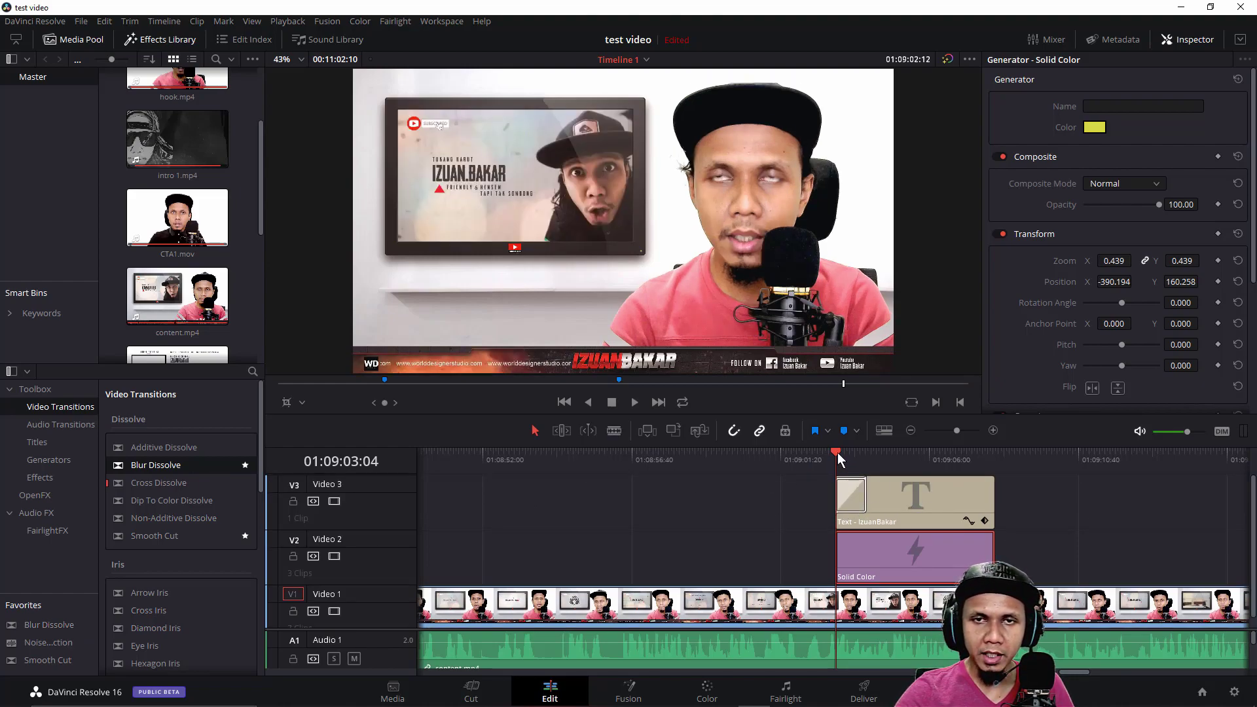
{"action": "left_click_drag", "start_coordinate": [843, 452], "coordinate": [851, 451]}
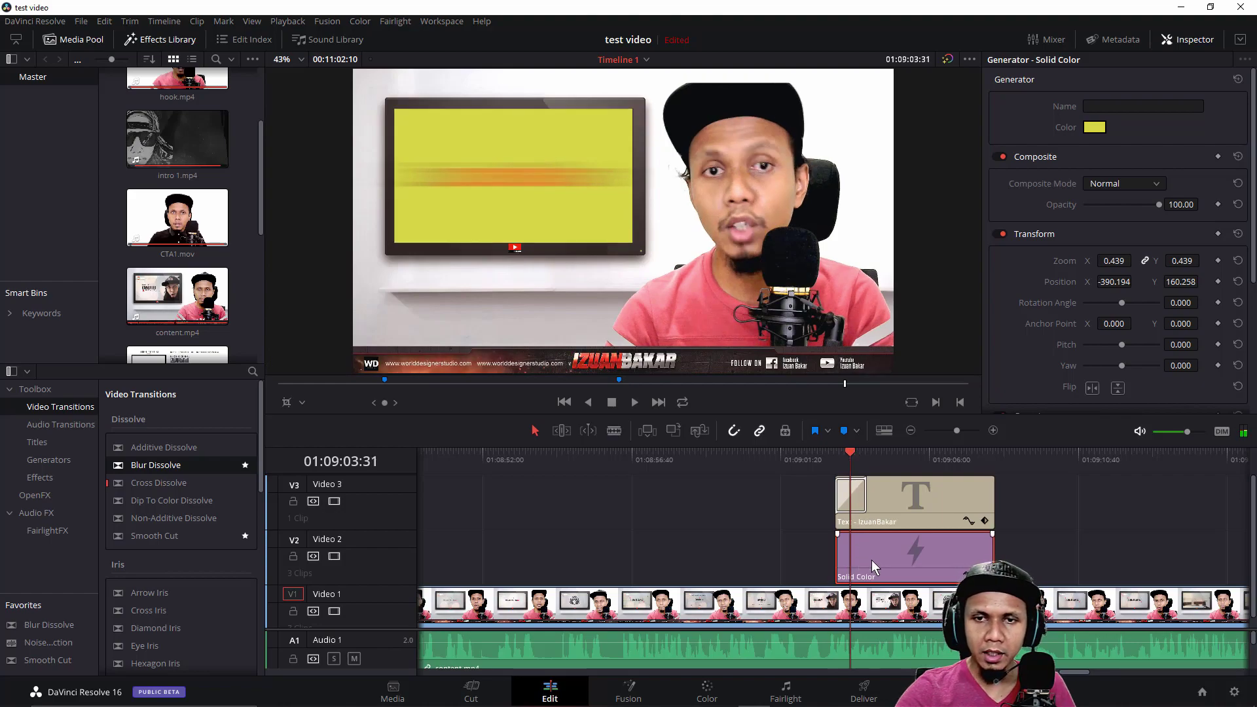
{"action": "left_click", "coordinate": [839, 536]}
{"action": "left_click_drag", "start_coordinate": [839, 534], "coordinate": [870, 538]}
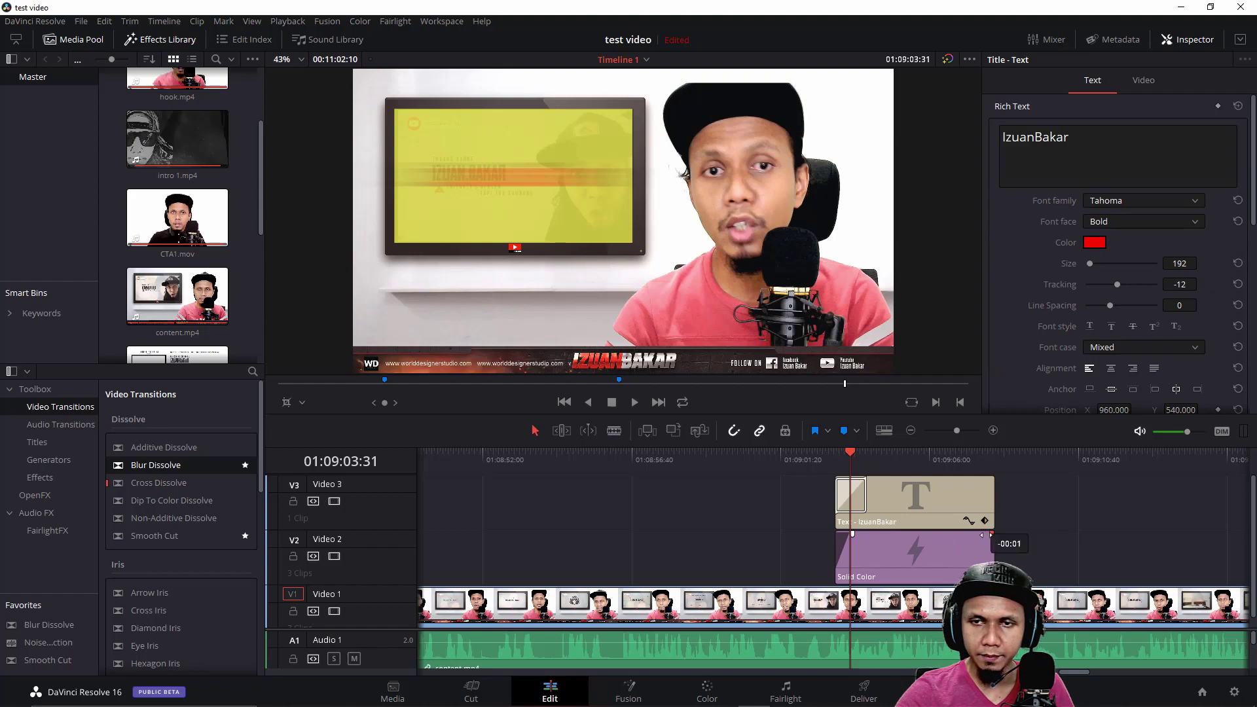
{"action": "left_click_drag", "start_coordinate": [977, 536], "coordinate": [978, 536]}
{"action": "mouse_move", "coordinate": [850, 450]}
{"action": "left_mouse_down"}
{"action": "mouse_move", "coordinate": [974, 468]}
{"action": "mouse_move", "coordinate": [814, 489]}
{"action": "left_mouse_up"}
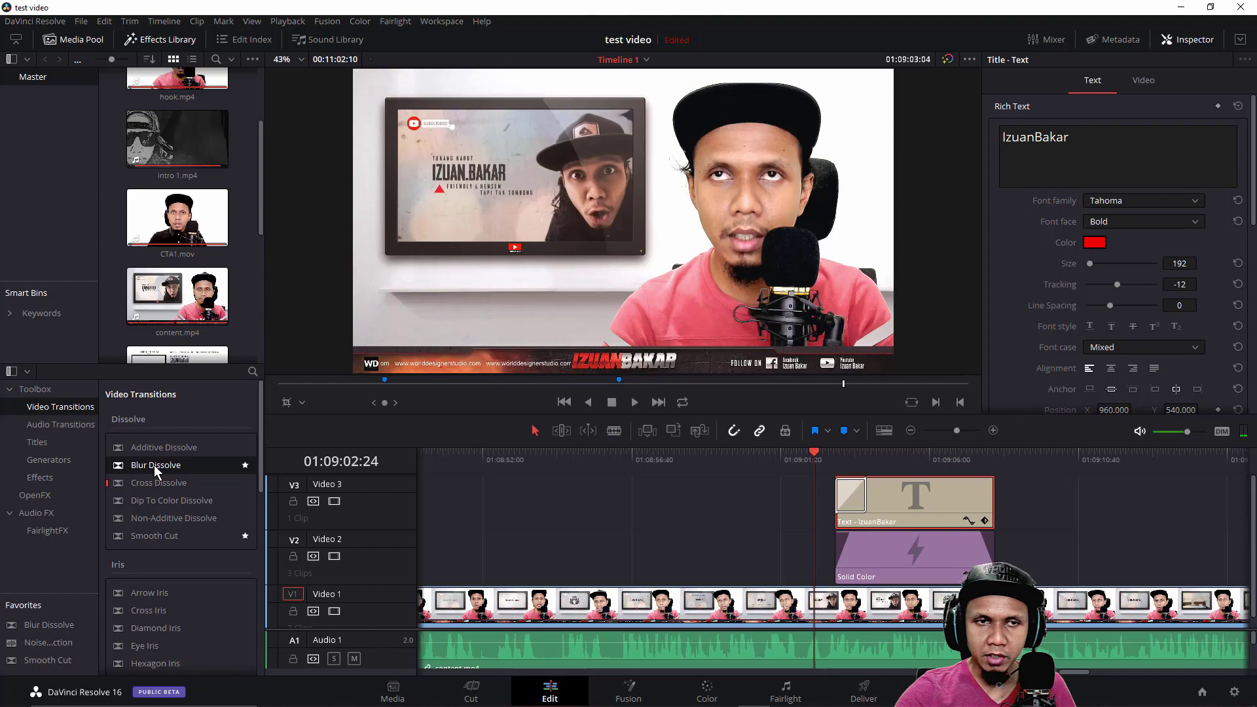
Add a Blur Dissolve to the title clip's end and play back both transitions
{"action": "left_click_drag", "start_coordinate": [155, 465], "coordinate": [976, 496]}
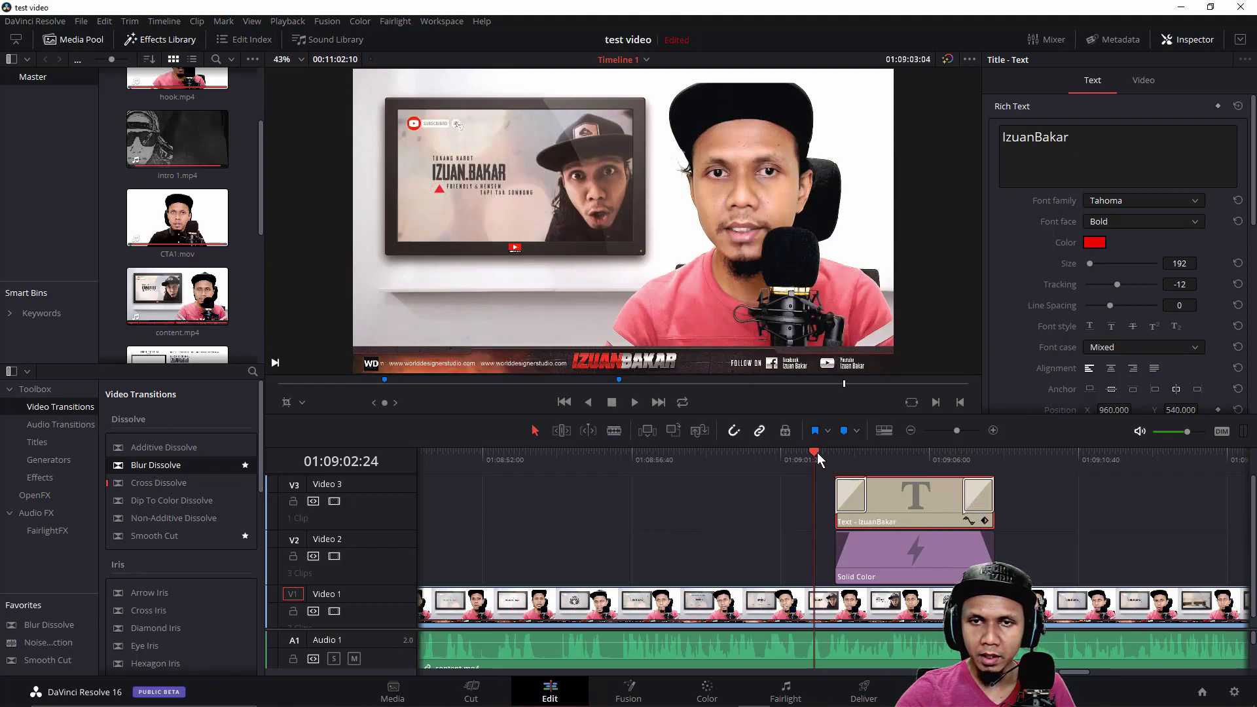
{"action": "left_click", "coordinate": [817, 453]}
{"action": "left_click", "coordinate": [636, 406]}
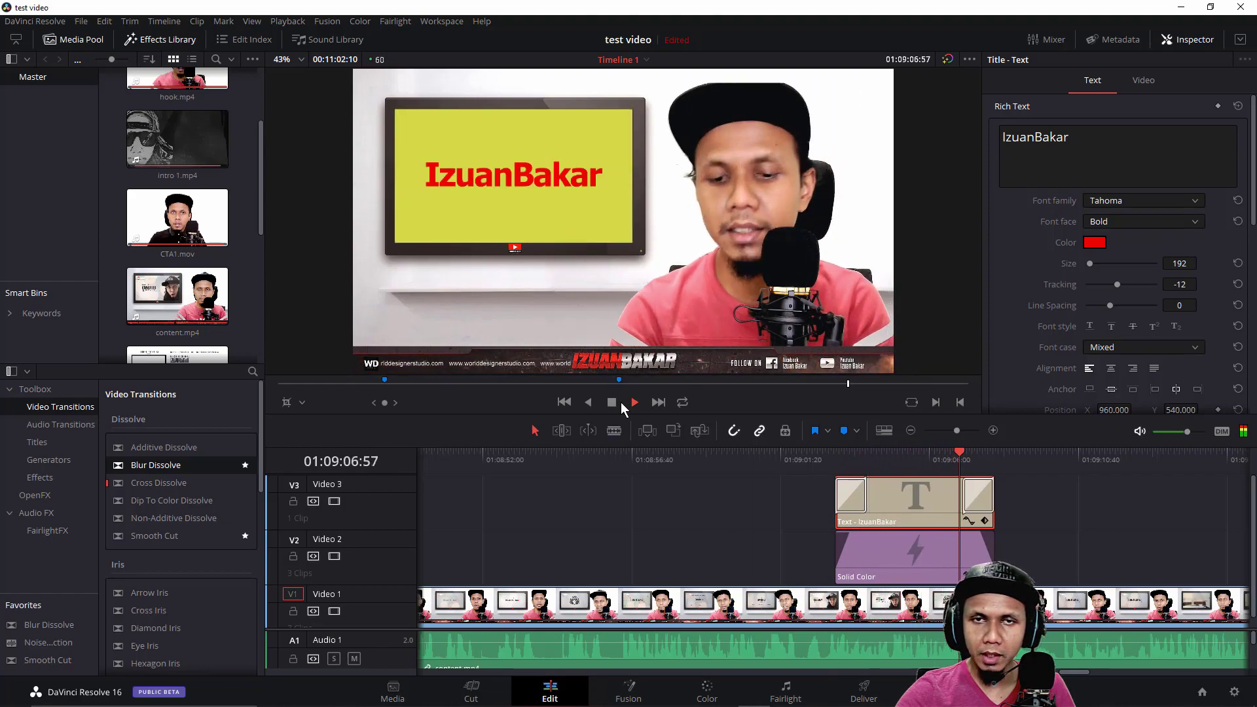
{"action": "left_click", "coordinate": [615, 403]}
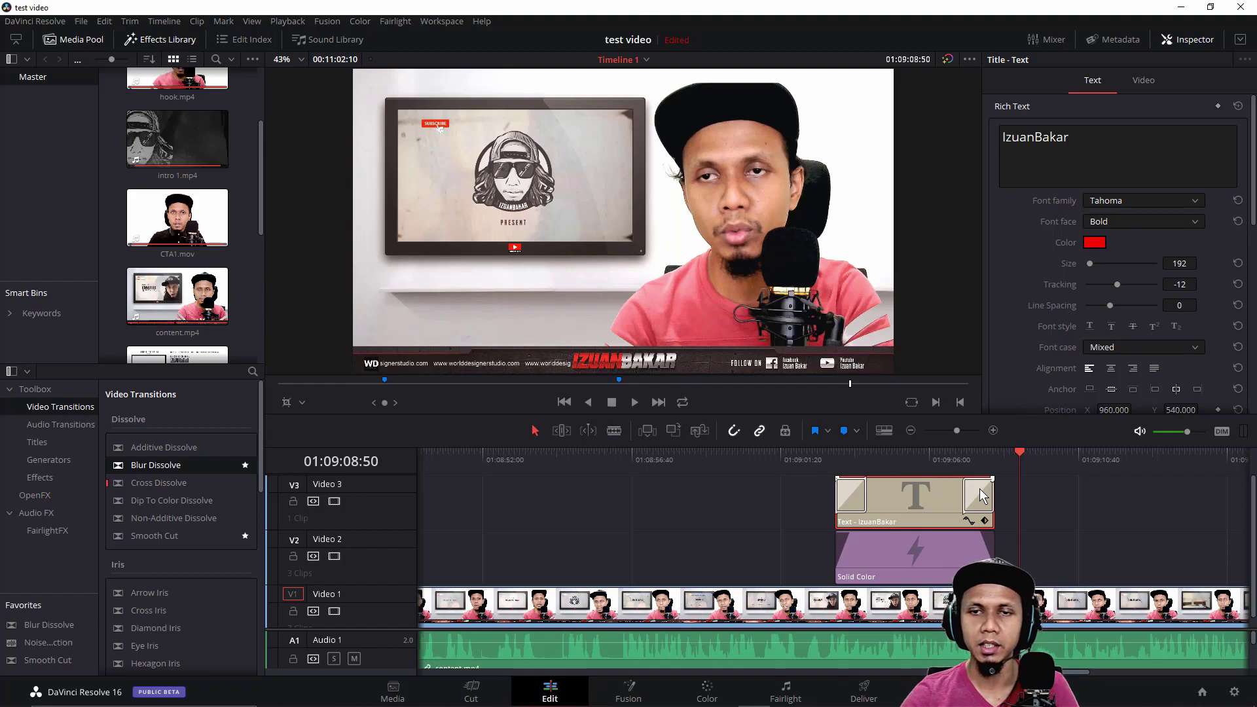
Show transform handles on the yellow solid, undoing a trial stretch
{"action": "left_click", "coordinate": [905, 550]}
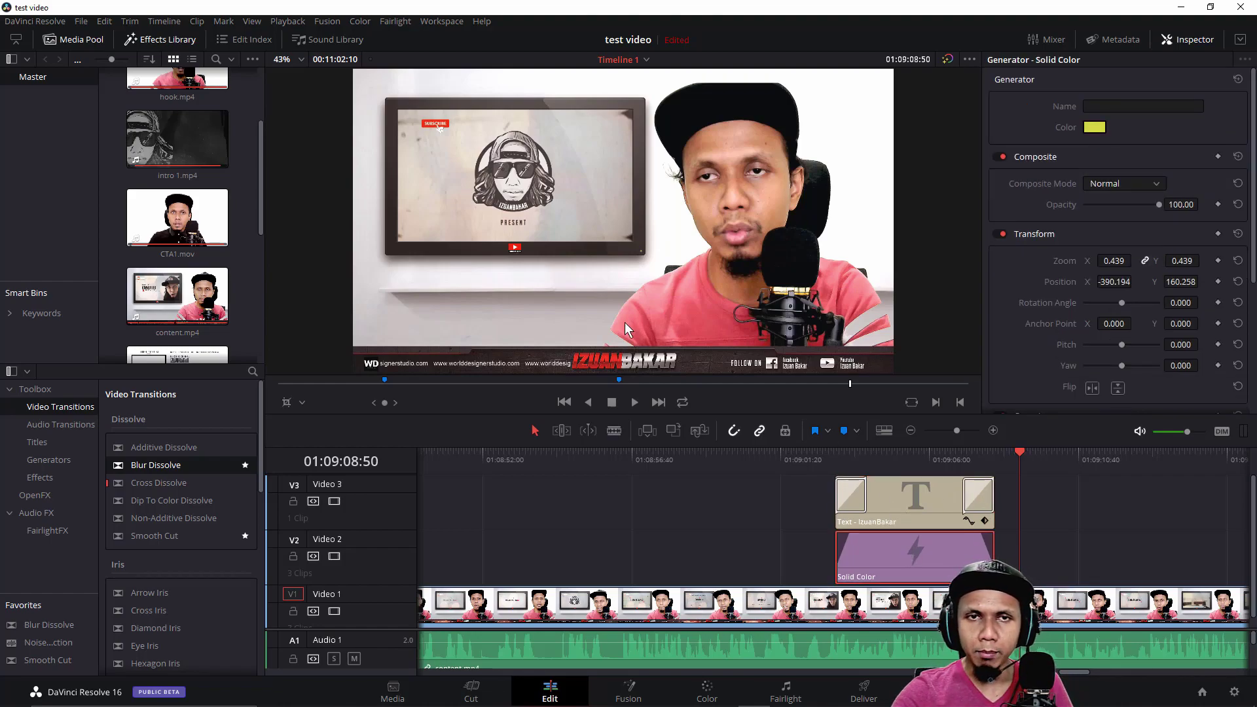
{"action": "left_click", "coordinate": [301, 402]}
{"action": "left_click", "coordinate": [314, 423]}
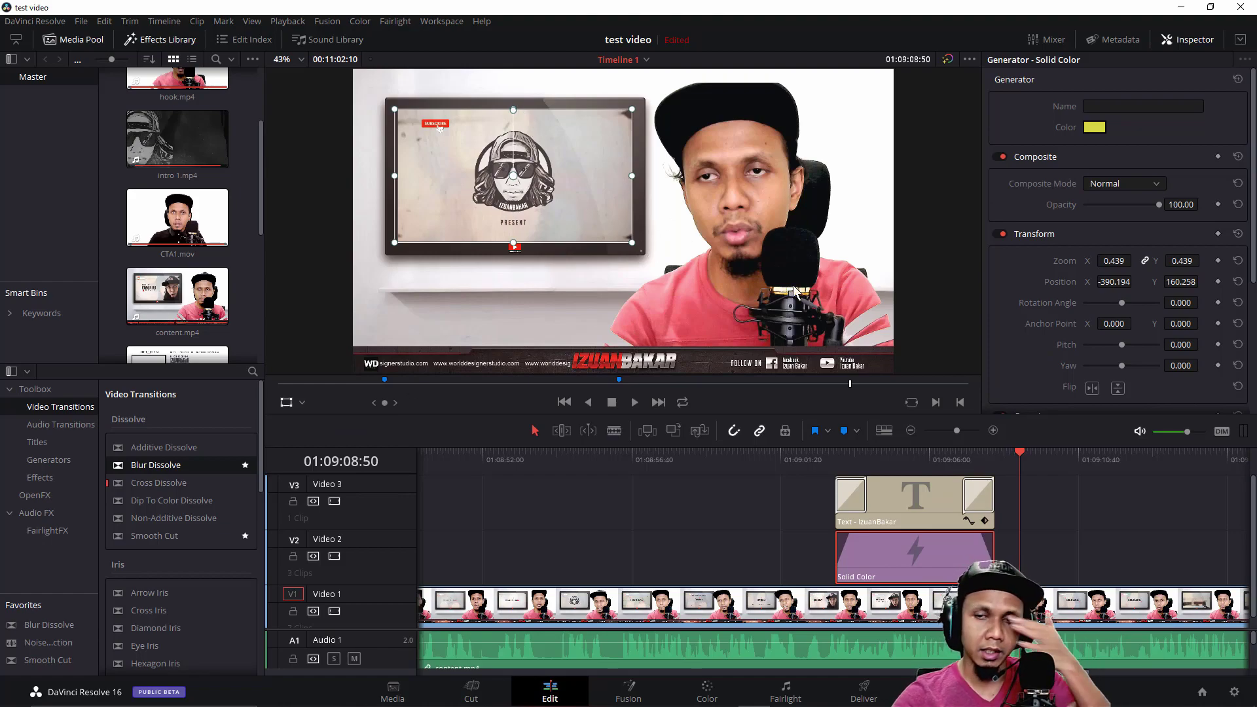
{"action": "key", "text": "Up"}
{"action": "left_click", "coordinate": [300, 403]}
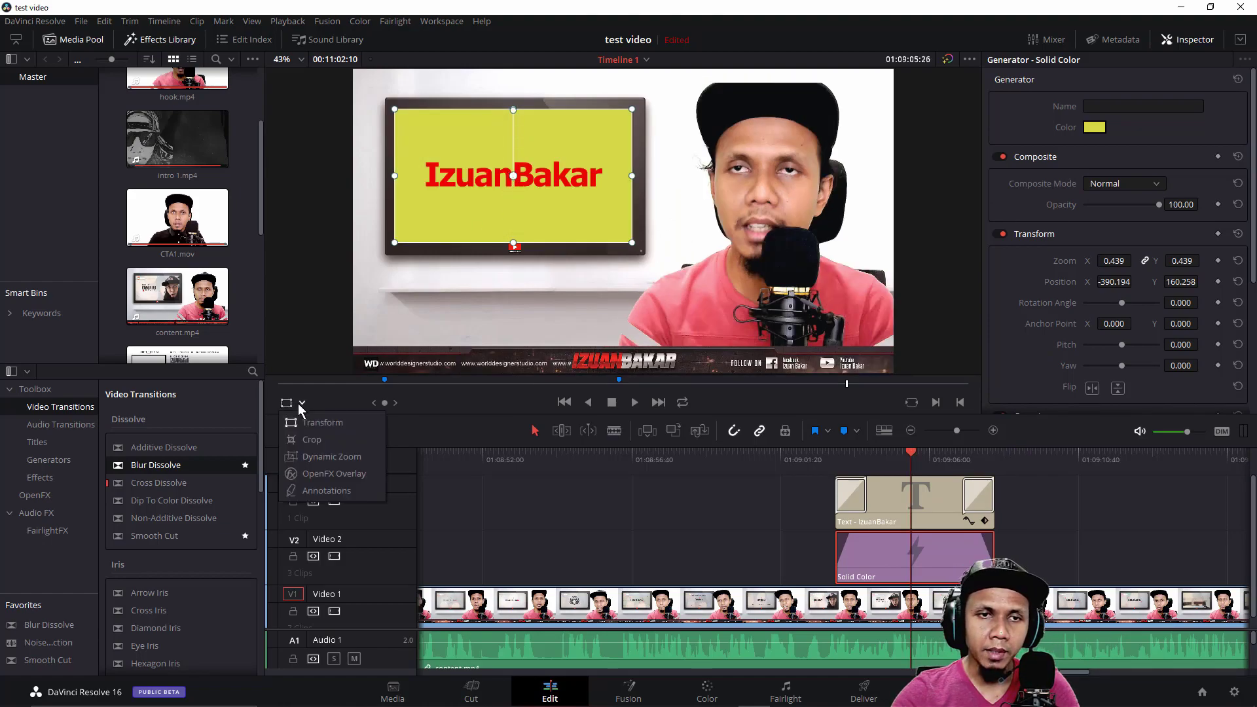
{"action": "left_click", "coordinate": [299, 421]}
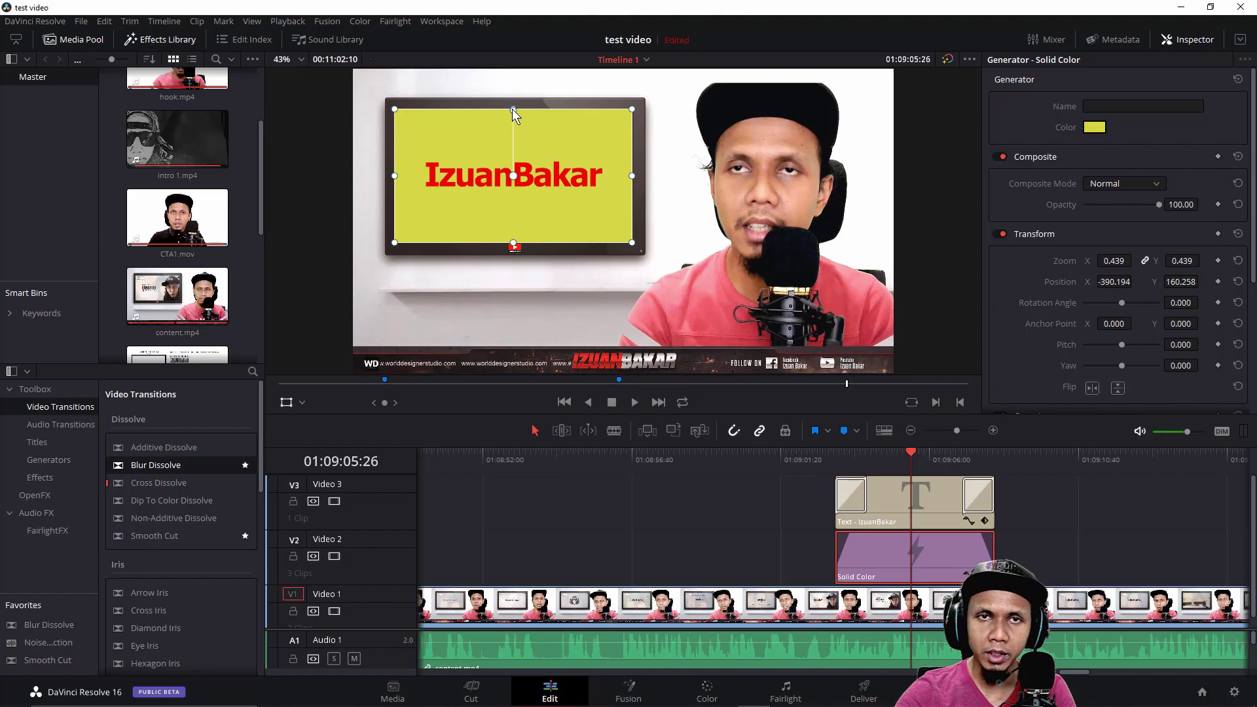
{"action": "mouse_move", "coordinate": [515, 108]}
{"action": "left_mouse_down"}
{"action": "mouse_move", "coordinate": [513, 87]}
{"action": "mouse_move", "coordinate": [499, 150]}
{"action": "mouse_move", "coordinate": [517, 127]}
{"action": "left_mouse_up"}
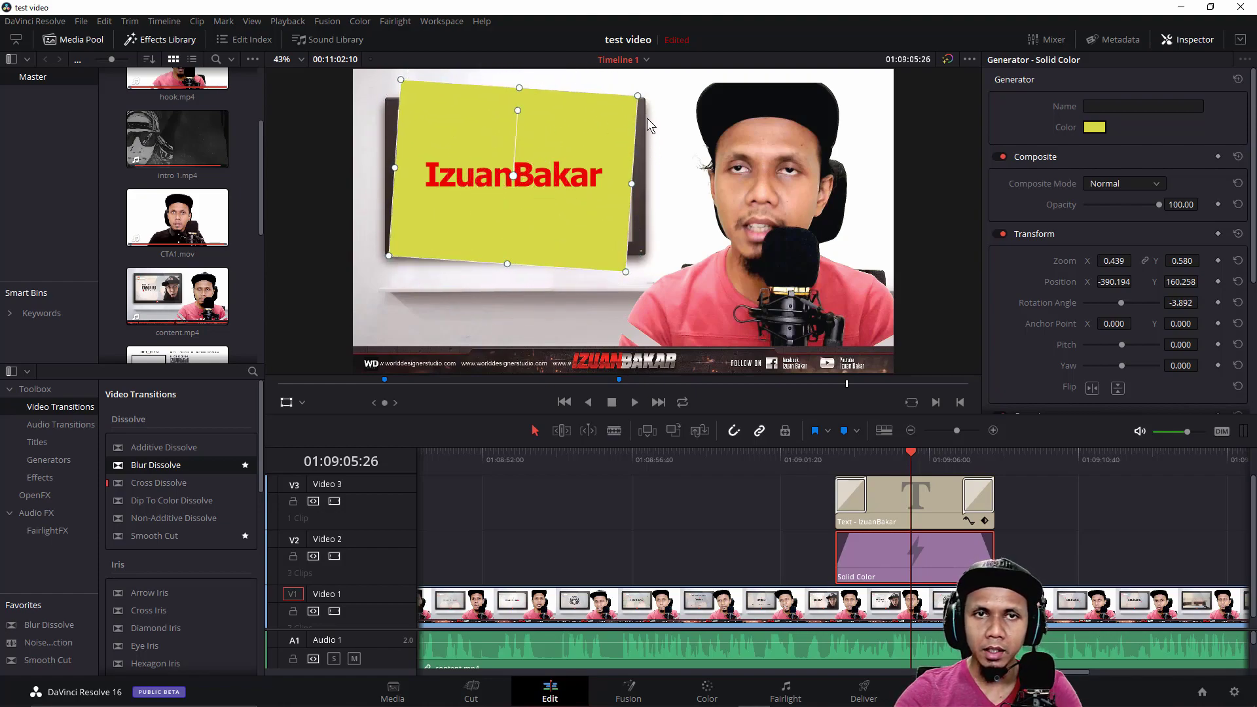
{"action": "key", "text": "ctrl+z"}
{"action": "key", "text": "ctrl+z"}
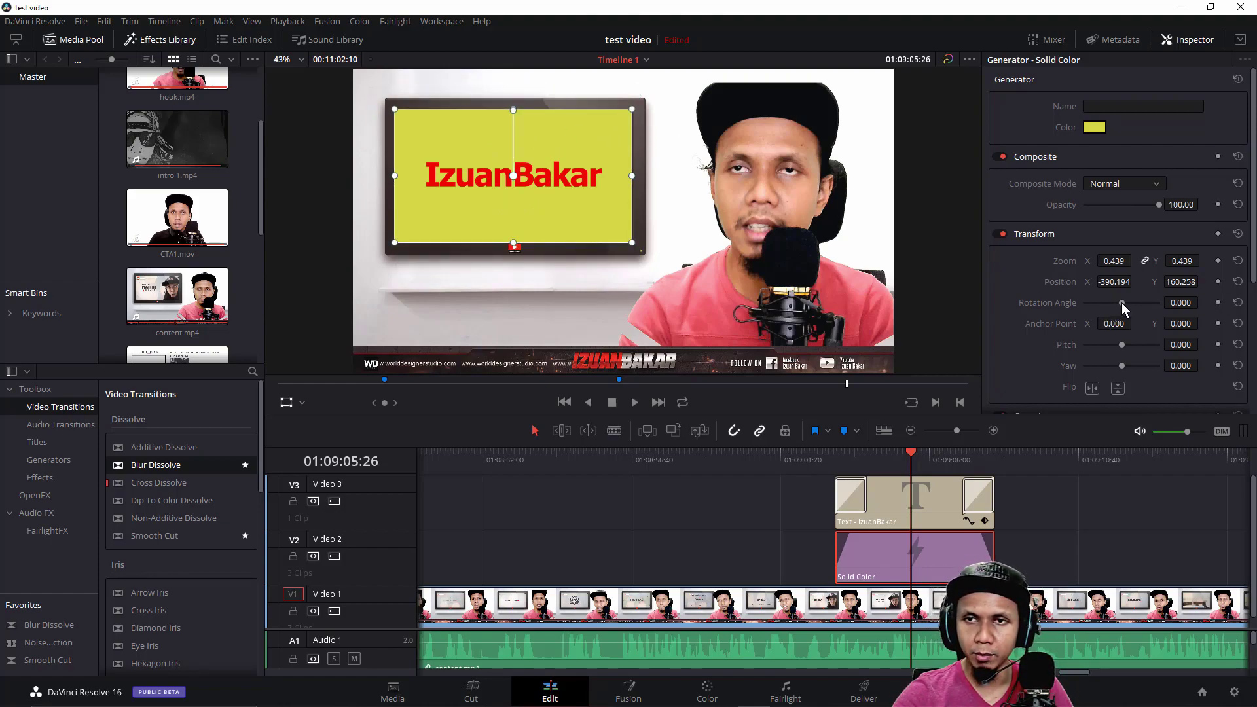
Reset the solid's rotation angle to 0, keeping its zoom at 0.439
{"action": "left_click_drag", "start_coordinate": [1122, 303], "coordinate": [1125, 302]}
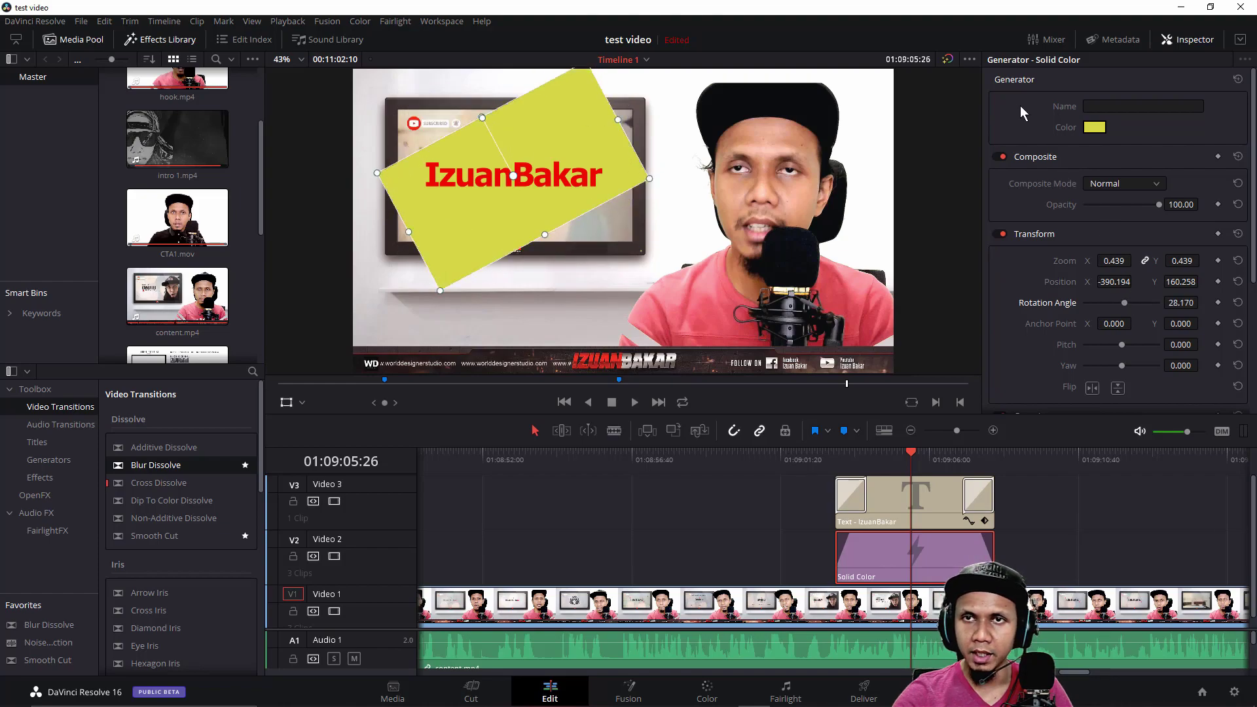
{"action": "left_click", "coordinate": [1191, 40]}
{"action": "left_click", "coordinate": [1195, 40]}
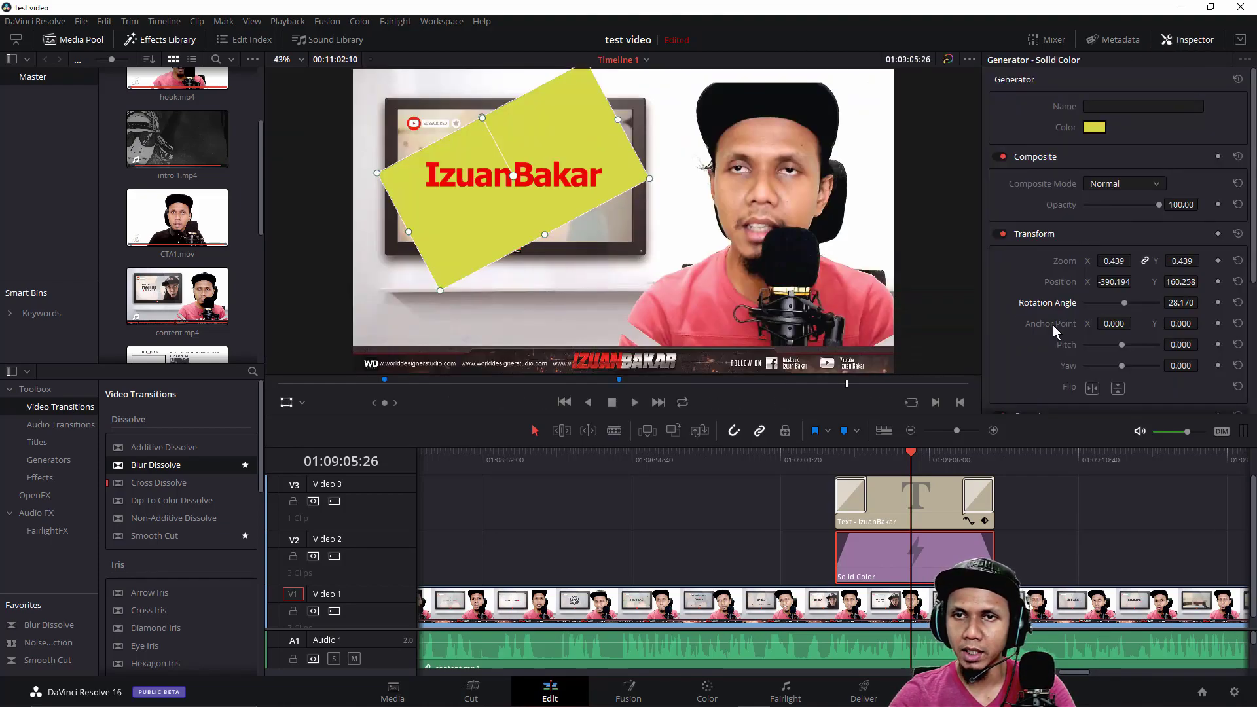
{"action": "double_click", "coordinate": [1140, 300]}
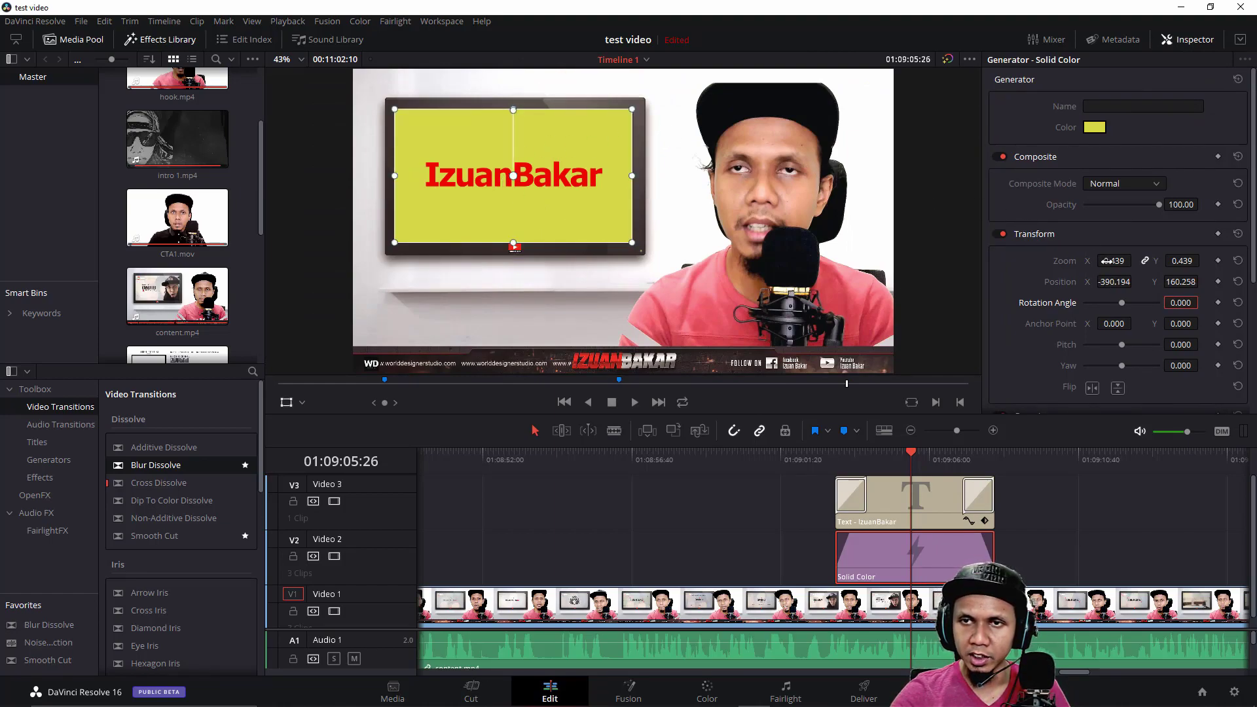
{"action": "left_click_drag", "start_coordinate": [1107, 261], "coordinate": [1136, 261]}
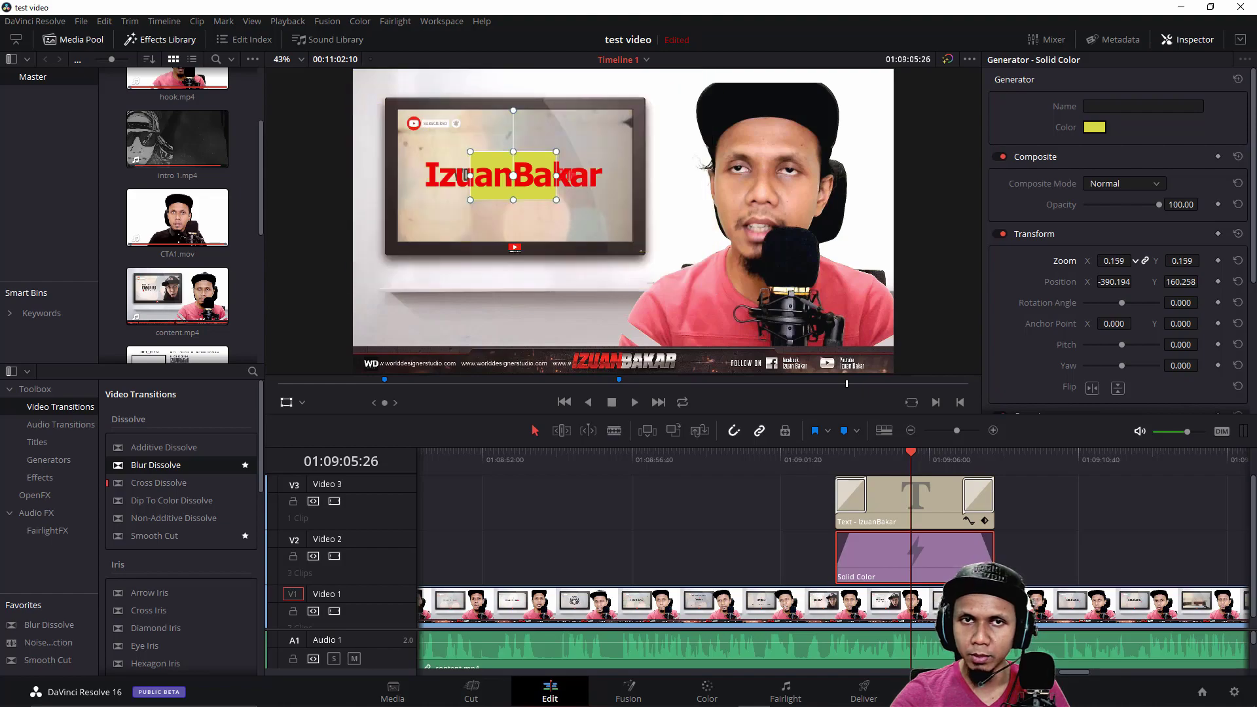
{"action": "key", "text": "ctrl+z"}
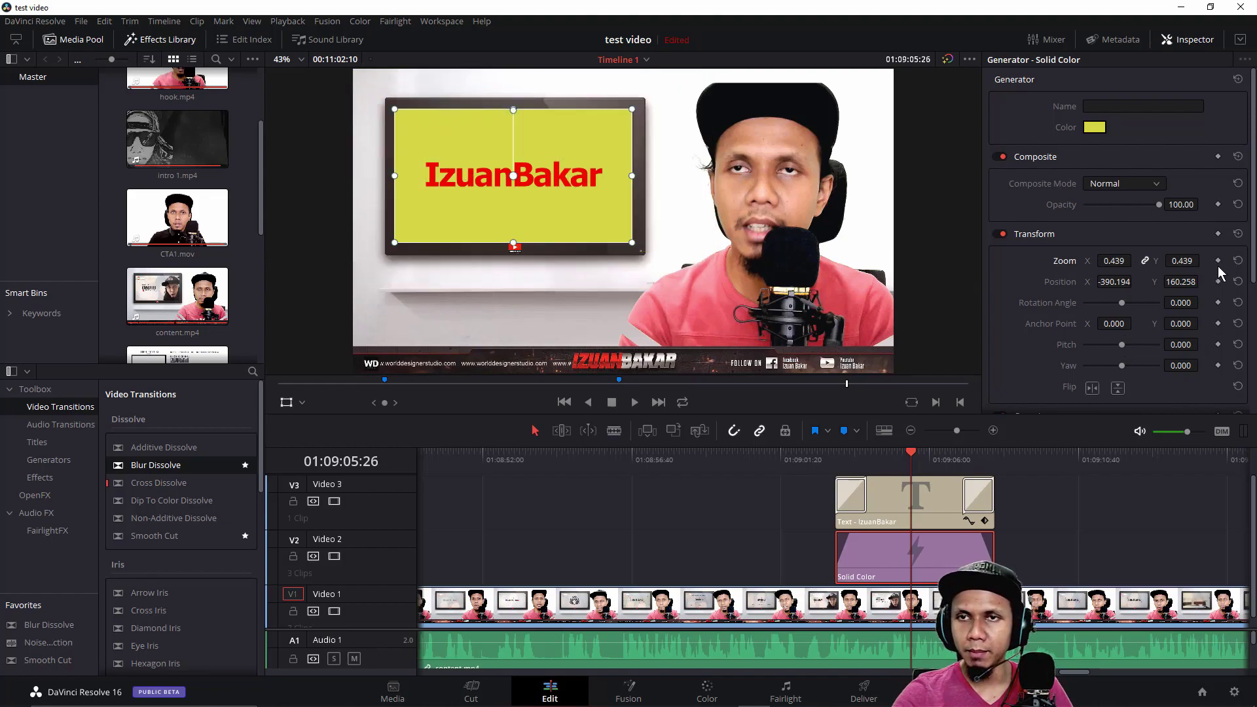
Set the solid's Pitch to 0 to remove the perspective tilt
{"action": "scroll", "coordinate": [1142, 304], "scroll_direction": "down", "scroll_amount": 3}
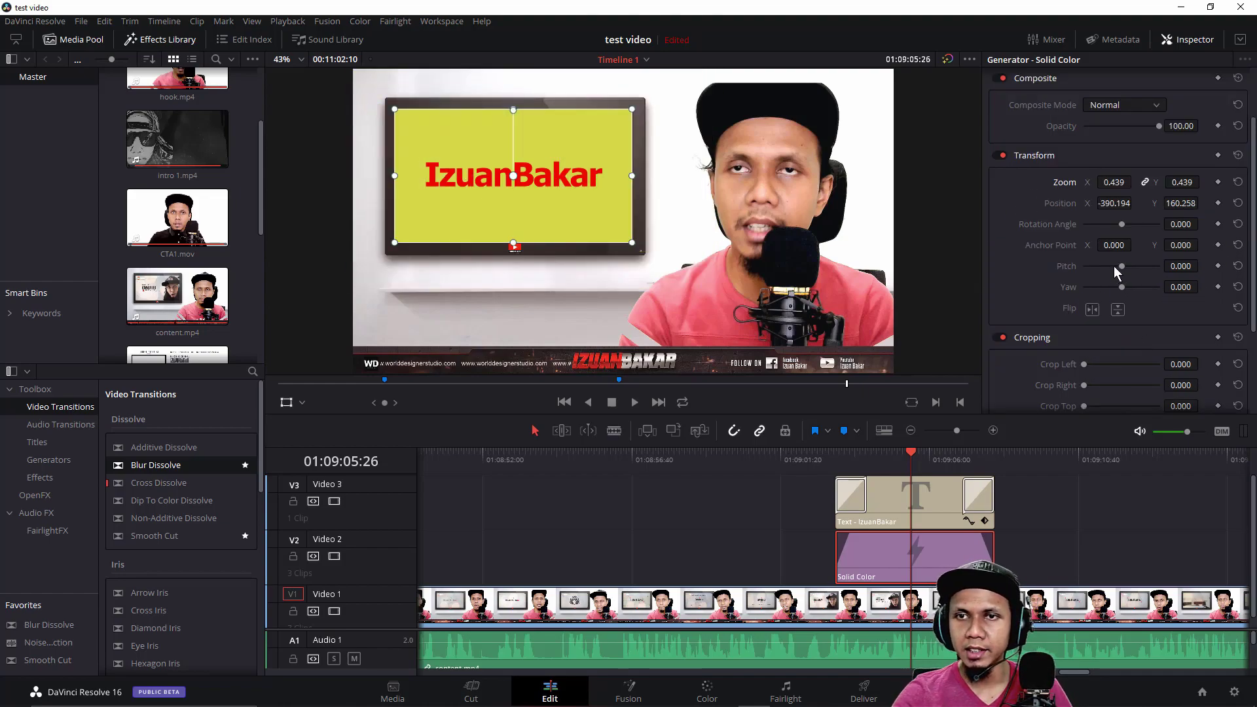
{"action": "left_click_drag", "start_coordinate": [1121, 264], "coordinate": [1127, 265]}
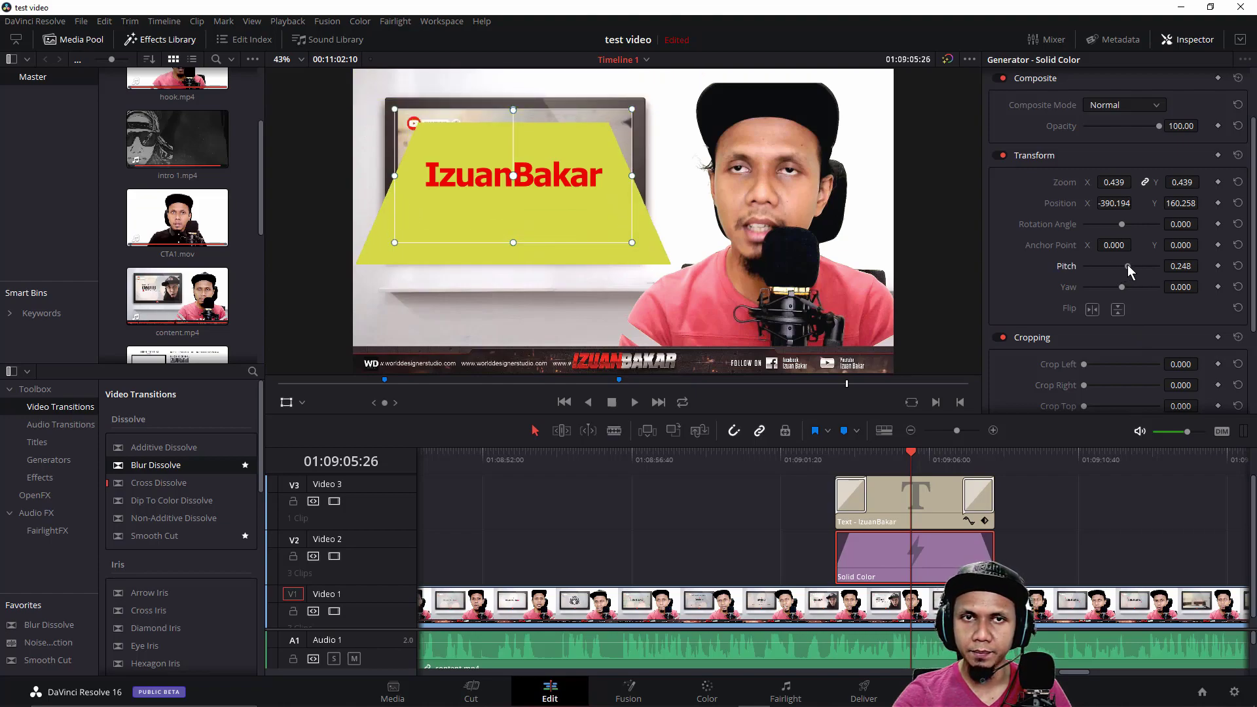
{"action": "left_click", "coordinate": [1175, 266]}
{"action": "type", "text": "0"}
{"action": "key", "text": "Return"}
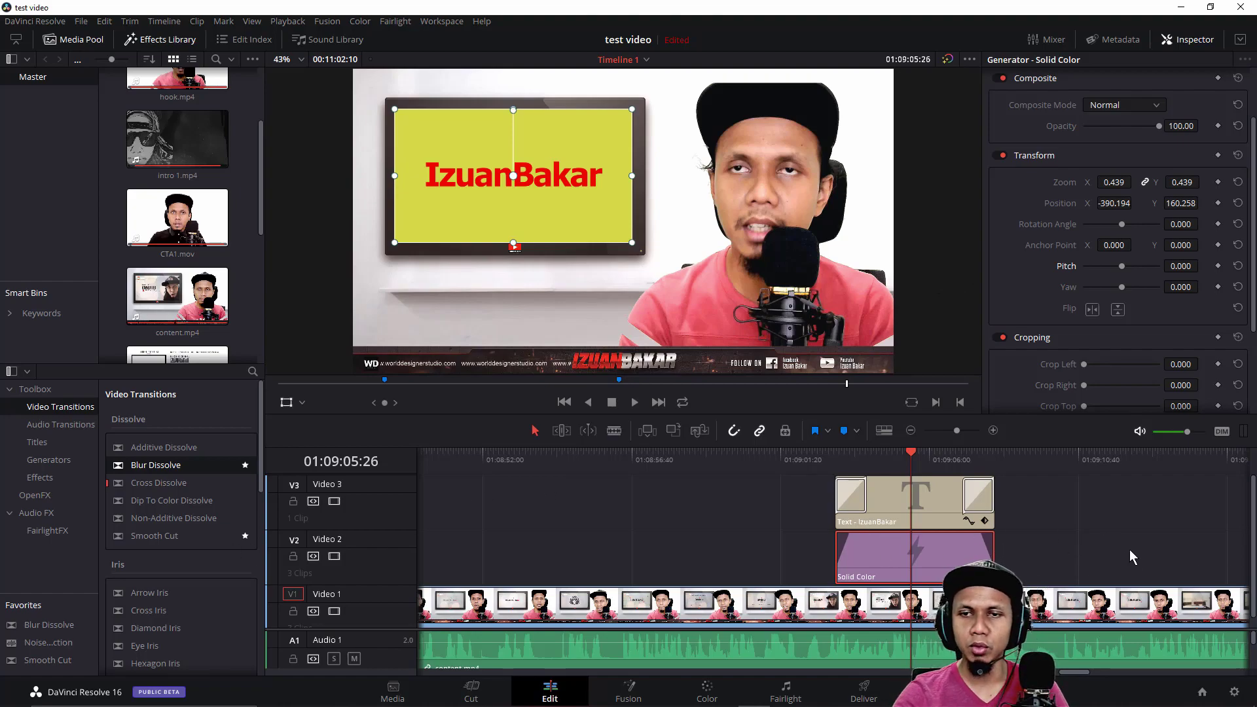
{"action": "mouse_move", "coordinate": [979, 547]}
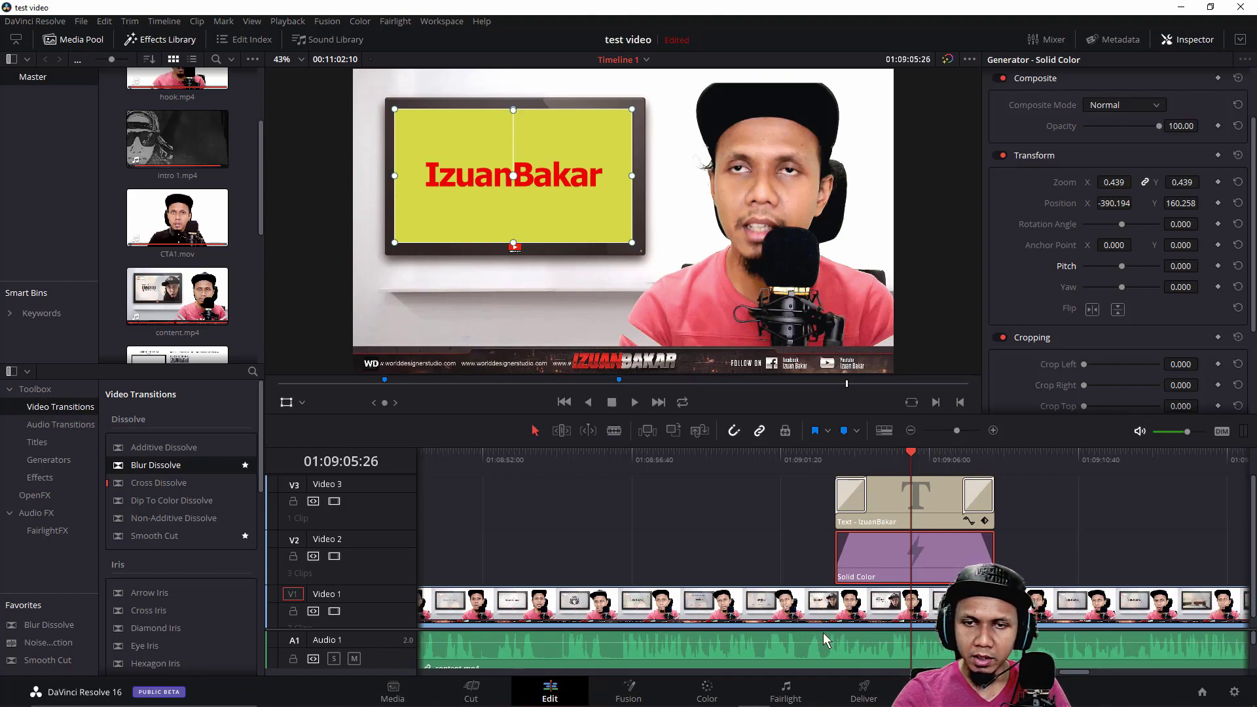
Apply the FairlightFX Noise Reduction effect to the content.mp4 audio clip on A1
{"action": "scroll", "coordinate": [823, 629], "scroll_direction": "down", "scroll_amount": 3}
{"action": "left_click", "coordinate": [728, 531]}
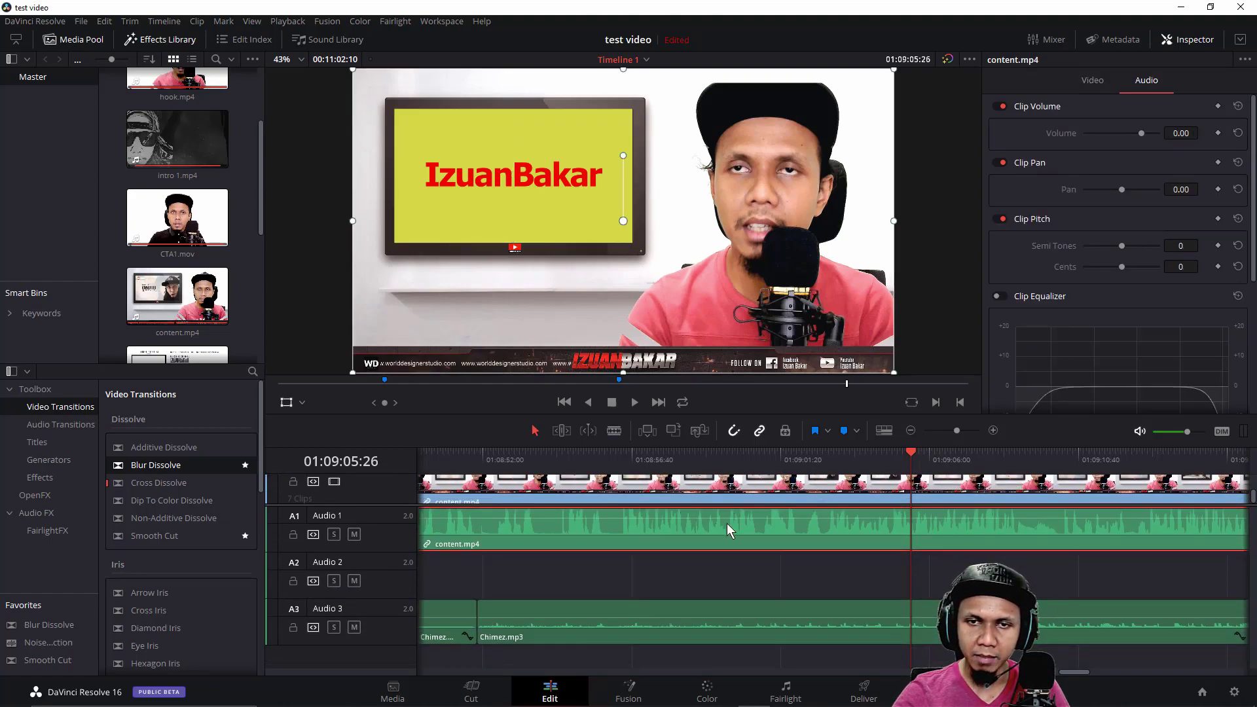
{"action": "left_click", "coordinate": [712, 455]}
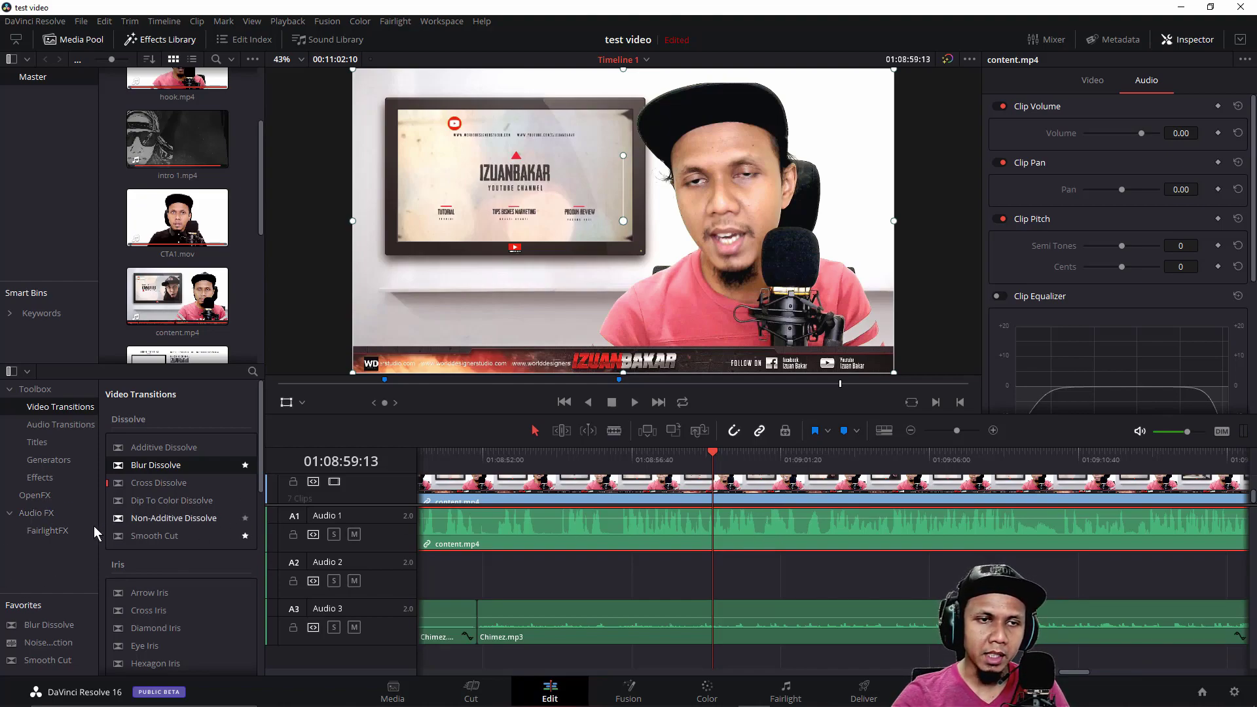
{"action": "left_click", "coordinate": [37, 512]}
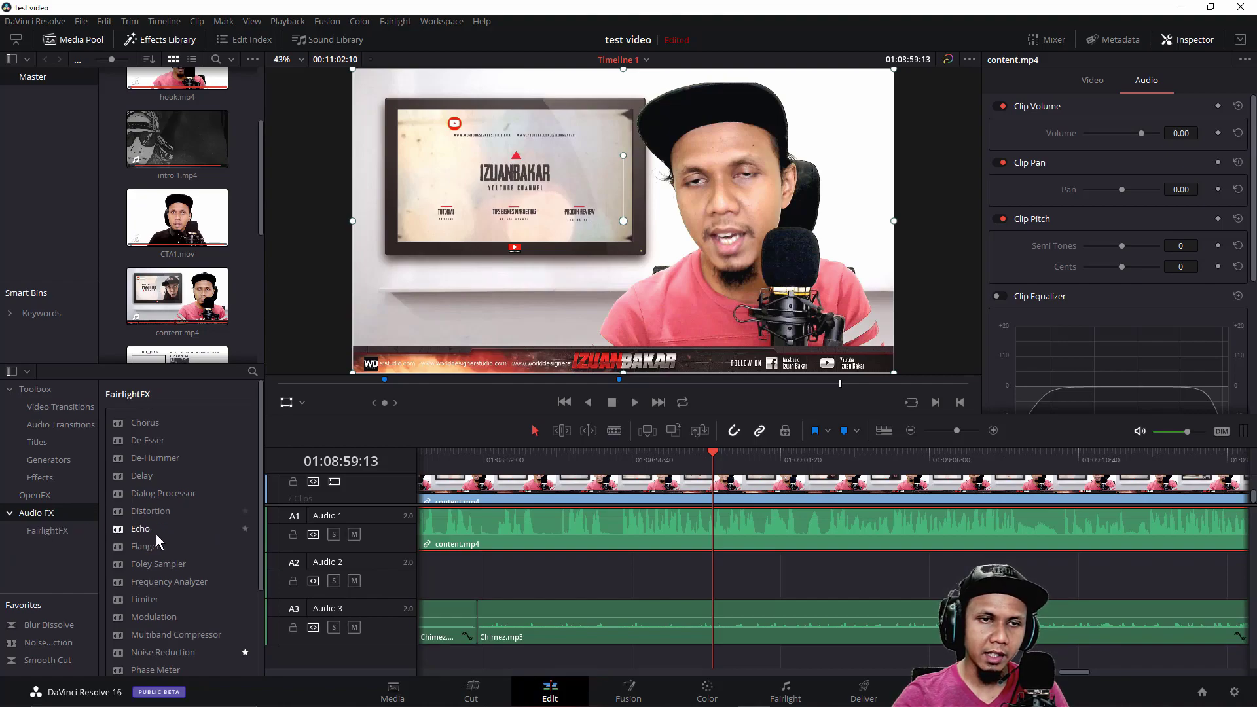
{"action": "left_click", "coordinate": [49, 532]}
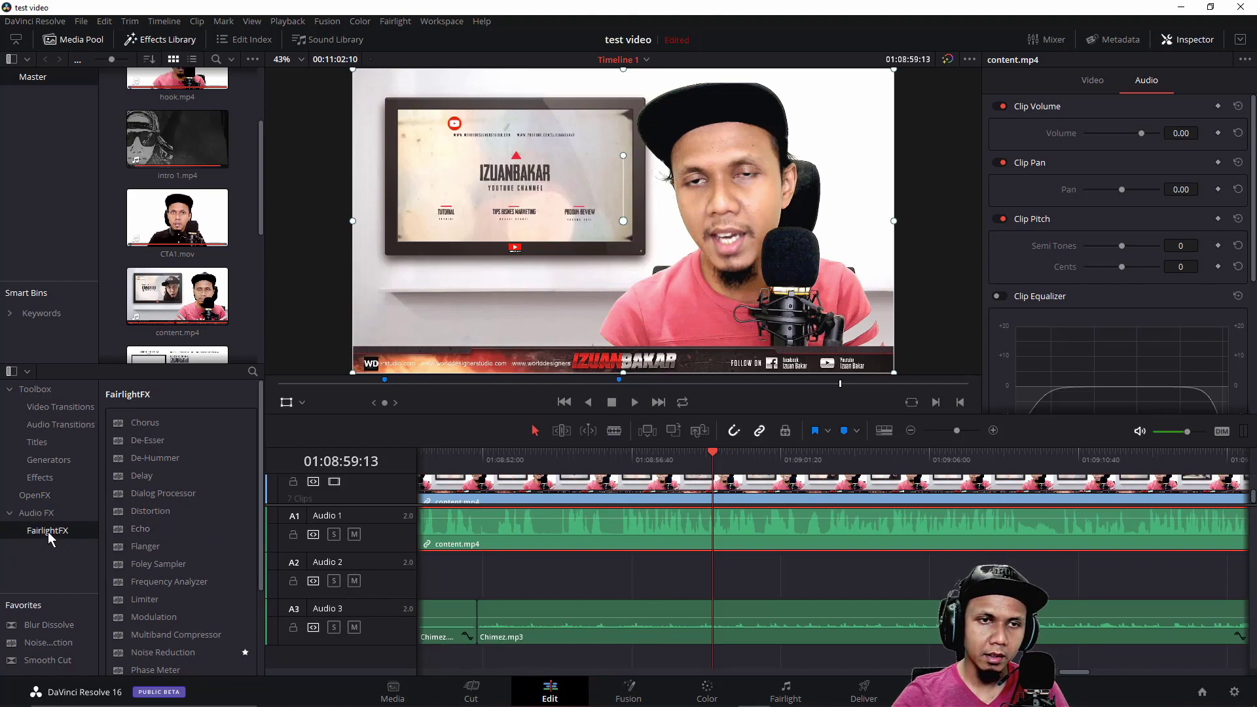
{"action": "scroll", "coordinate": [48, 532], "scroll_direction": "down", "scroll_amount": 3}
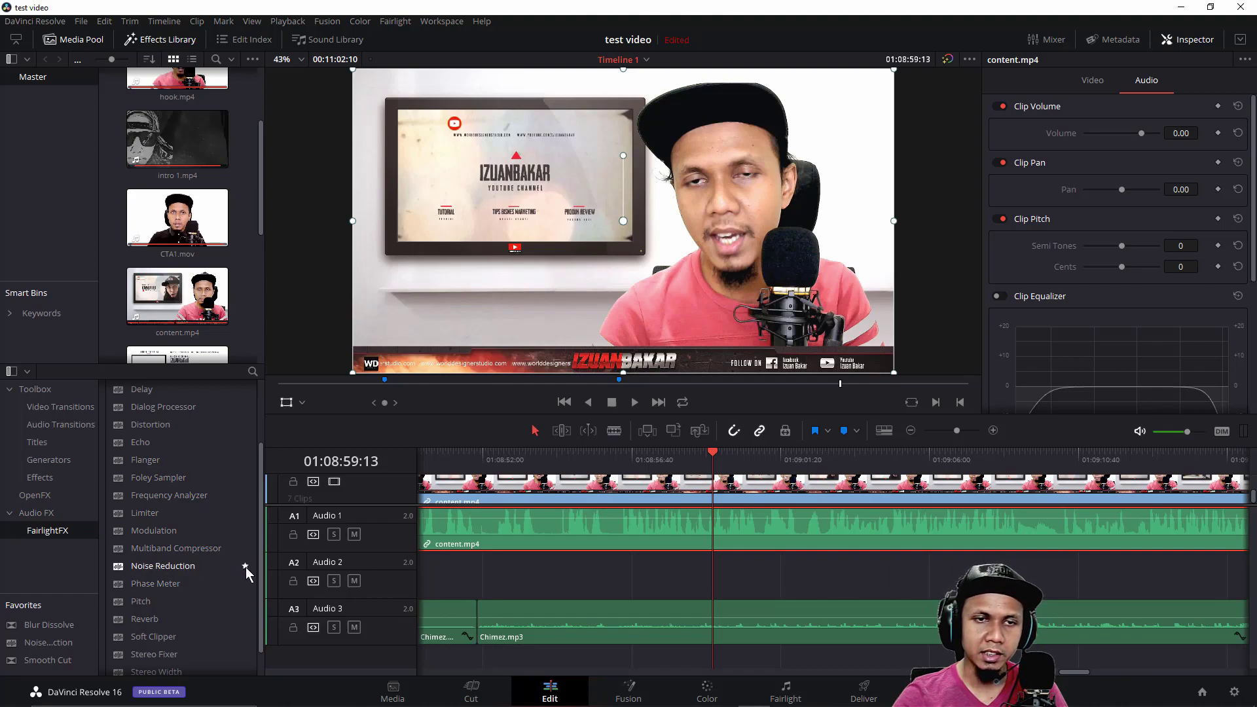
{"action": "left_click", "coordinate": [158, 568]}
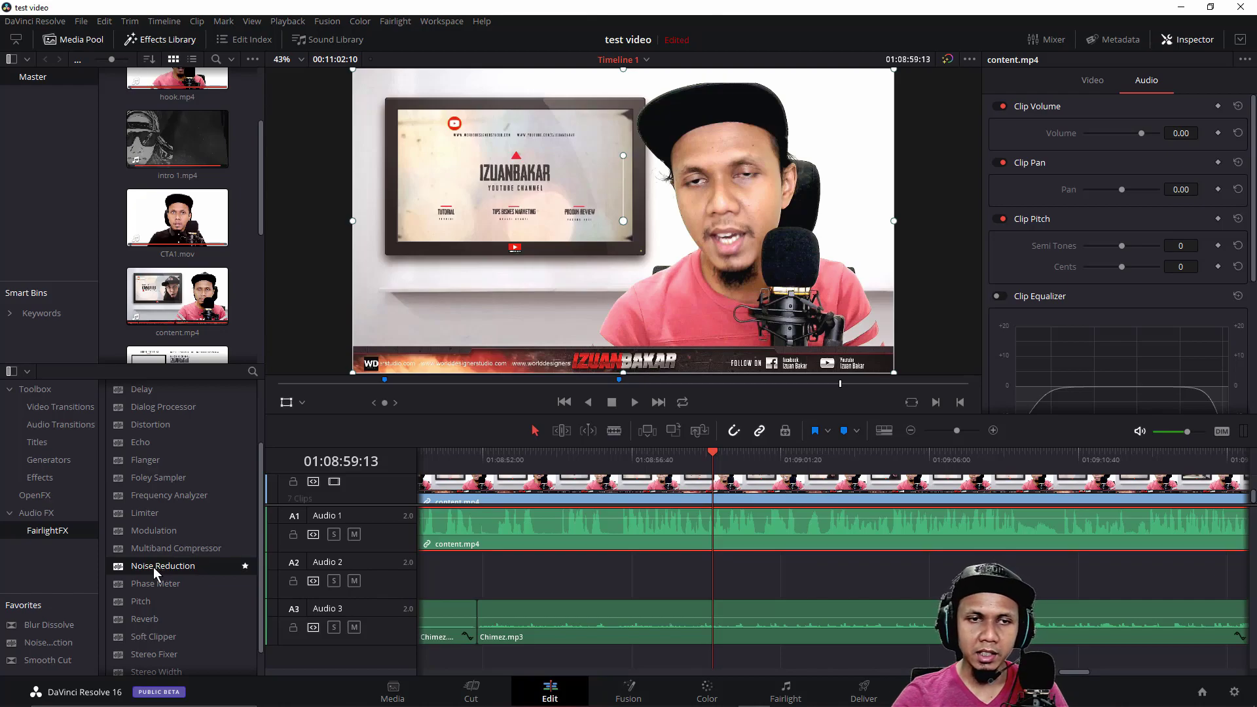
{"action": "left_click_drag", "start_coordinate": [156, 570], "coordinate": [658, 530]}
{"action": "mouse_move", "coordinate": [696, 201]}
{"action": "left_mouse_down"}
{"action": "mouse_move", "coordinate": [665, 160]}
{"action": "mouse_move", "coordinate": [475, 161]}
{"action": "mouse_move", "coordinate": [390, 94]}
{"action": "left_mouse_up"}
Switch Noise Reduction to Auto Speech Mode, audition the cleaned audio, and close its settings
{"action": "left_click", "coordinate": [308, 360]}
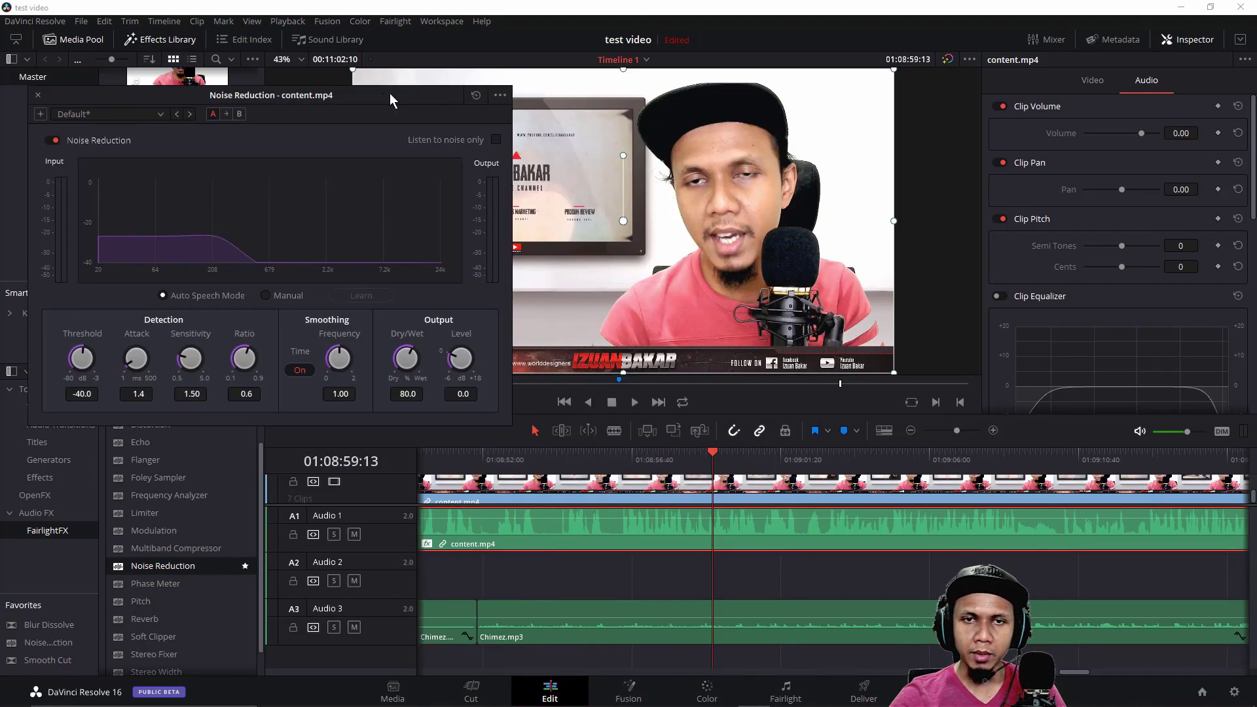
{"action": "left_click", "coordinate": [634, 403]}
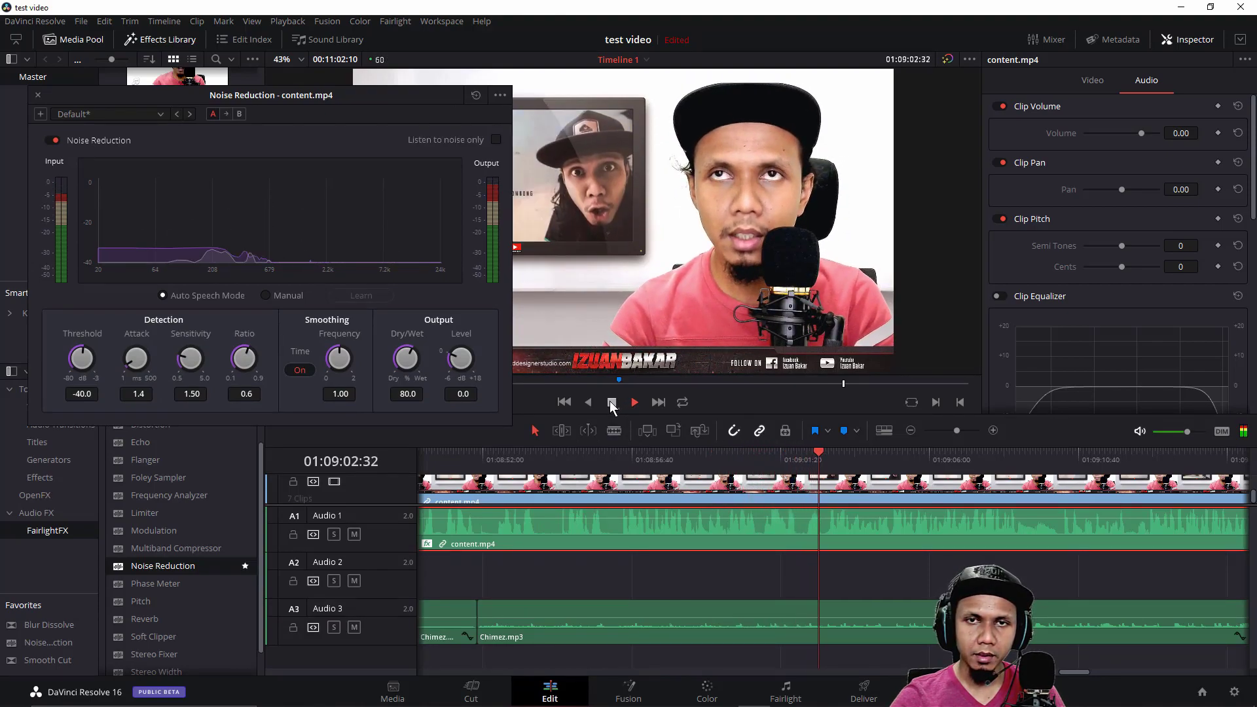
{"action": "left_click", "coordinate": [611, 401]}
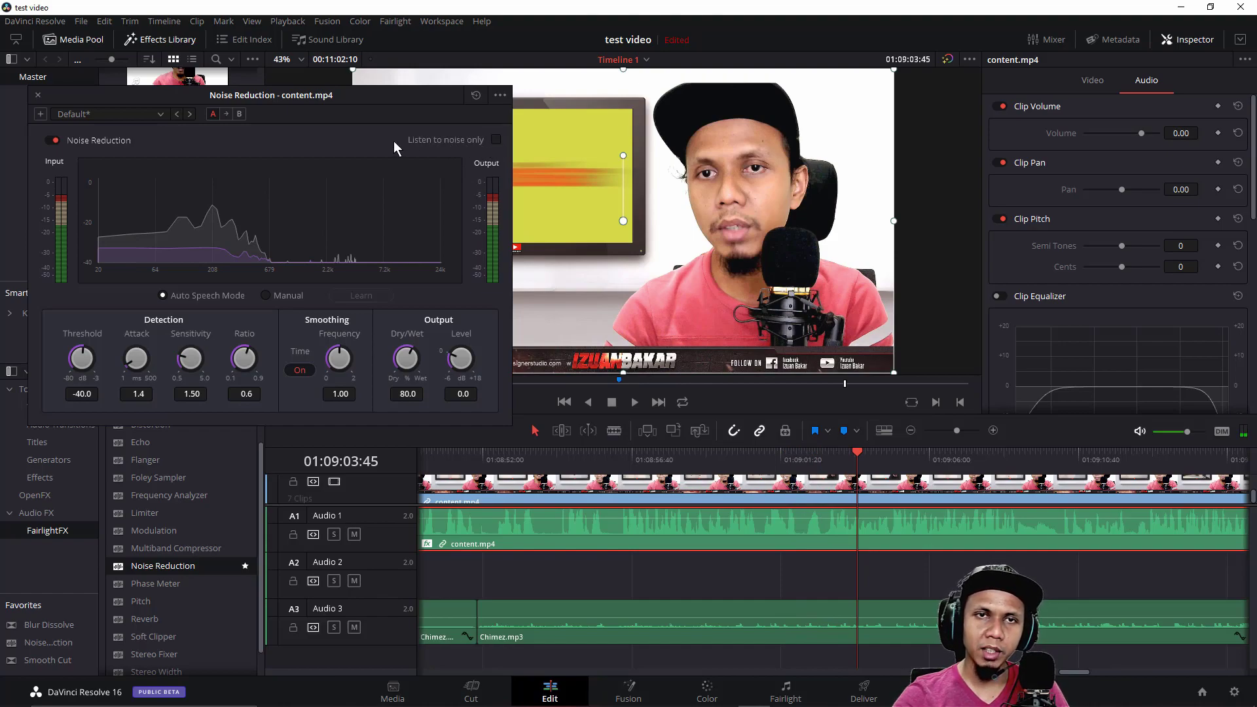
{"action": "left_click", "coordinate": [496, 140]}
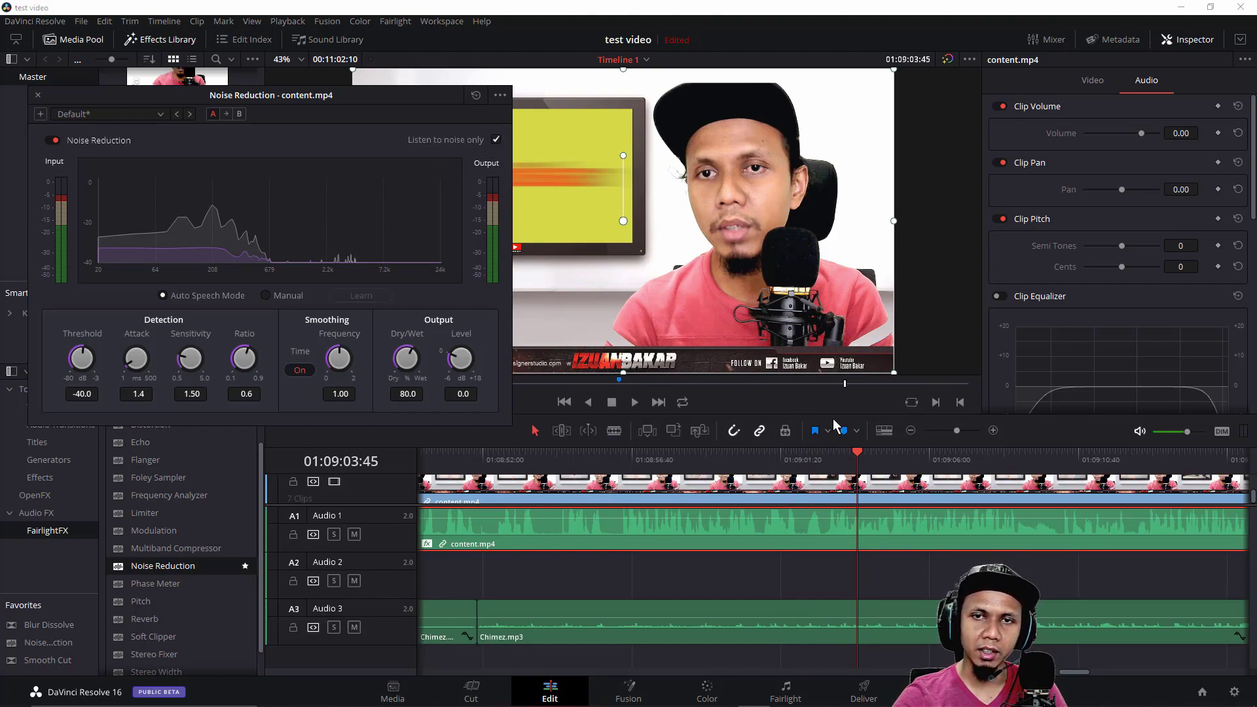
{"action": "left_click_drag", "start_coordinate": [858, 455], "coordinate": [700, 455]}
{"action": "left_click", "coordinate": [634, 401]}
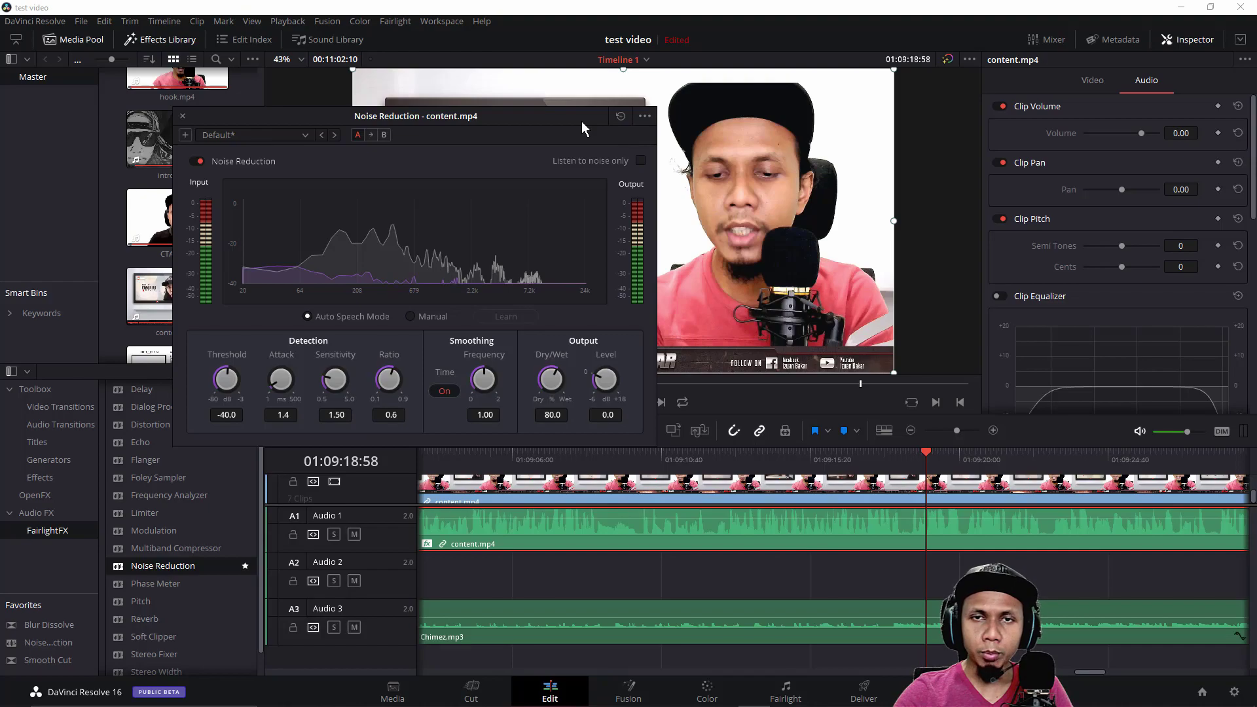
{"action": "left_click_drag", "start_coordinate": [581, 120], "coordinate": [473, 162]}
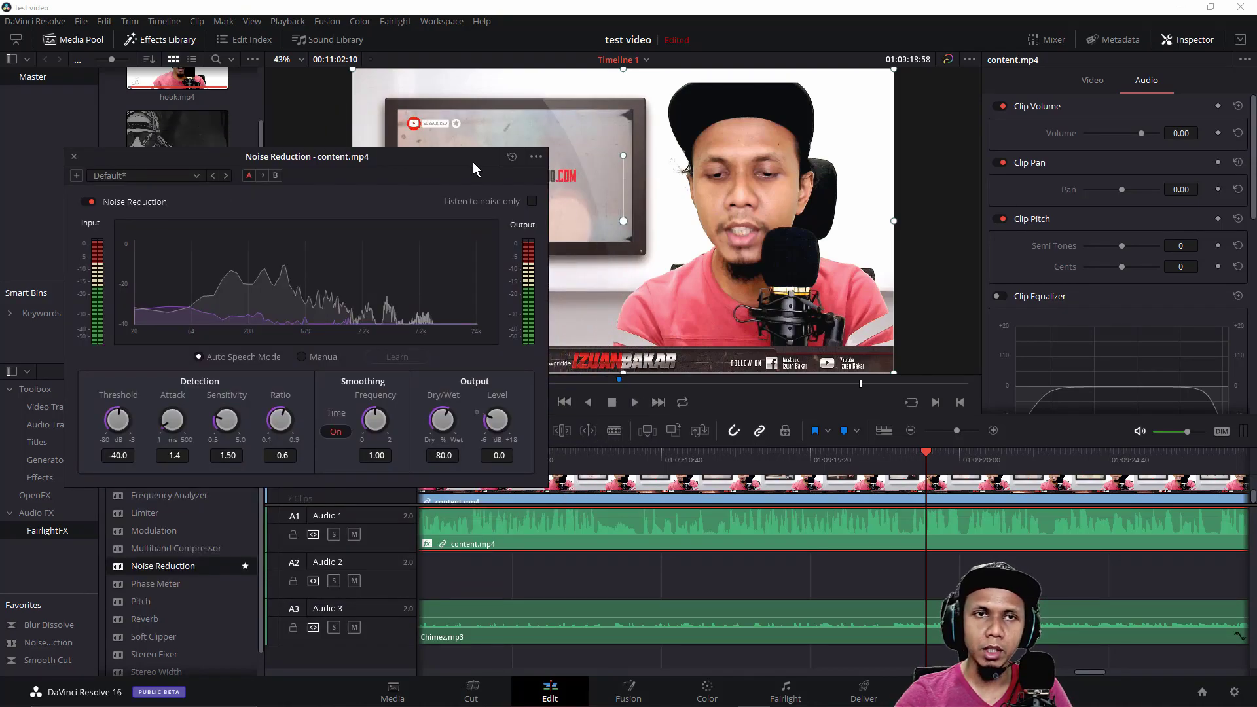
{"action": "left_click_drag", "start_coordinate": [432, 158], "coordinate": [671, 89]}
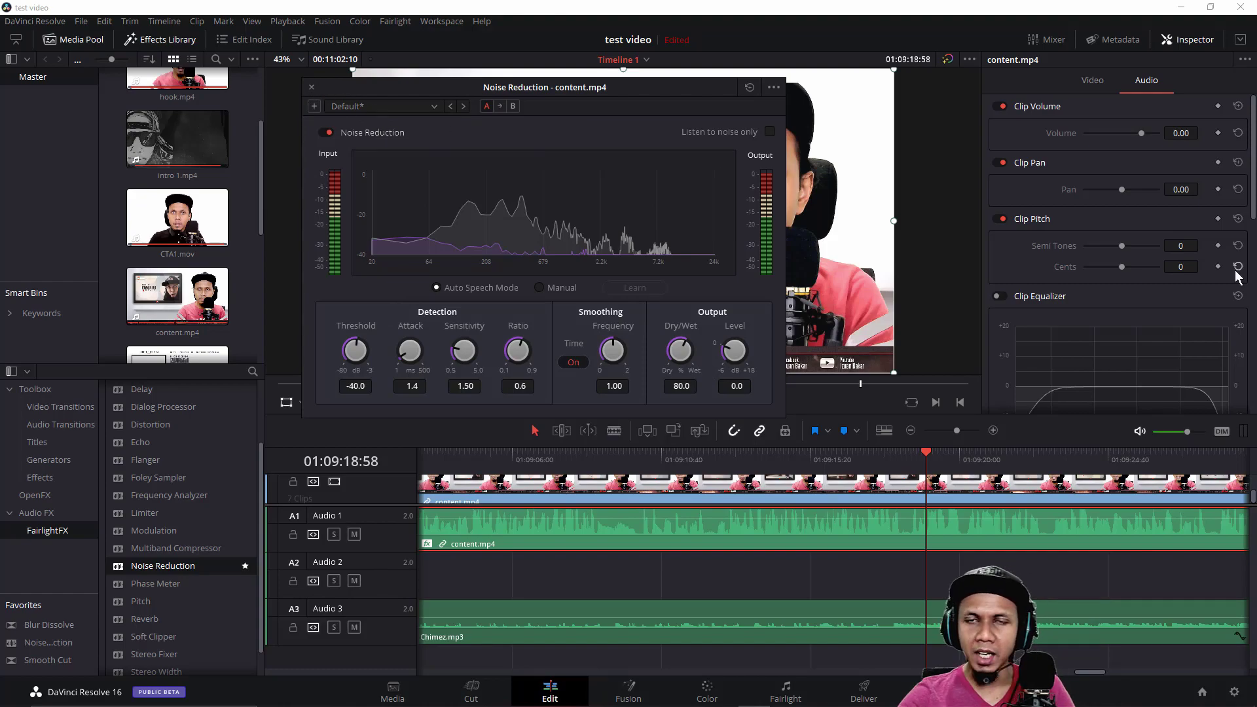
{"action": "left_click", "coordinate": [312, 88]}
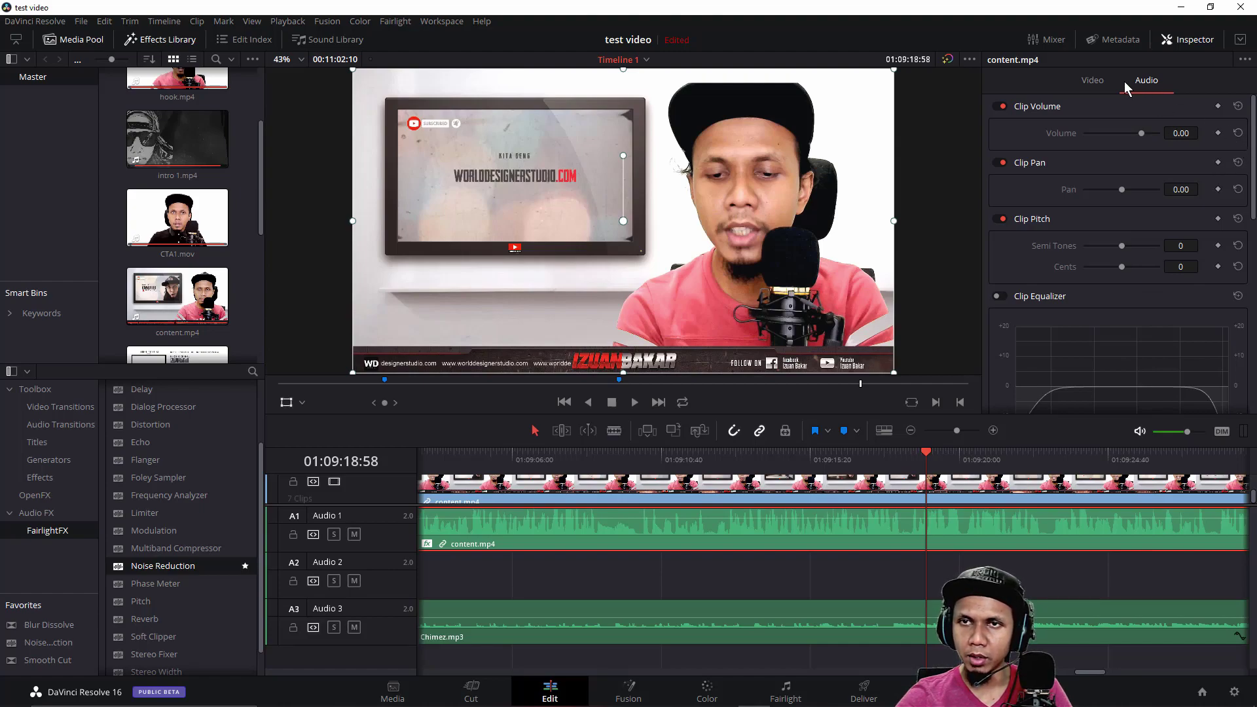
{"action": "left_click", "coordinate": [1089, 82]}
{"action": "left_click", "coordinate": [1147, 82]}
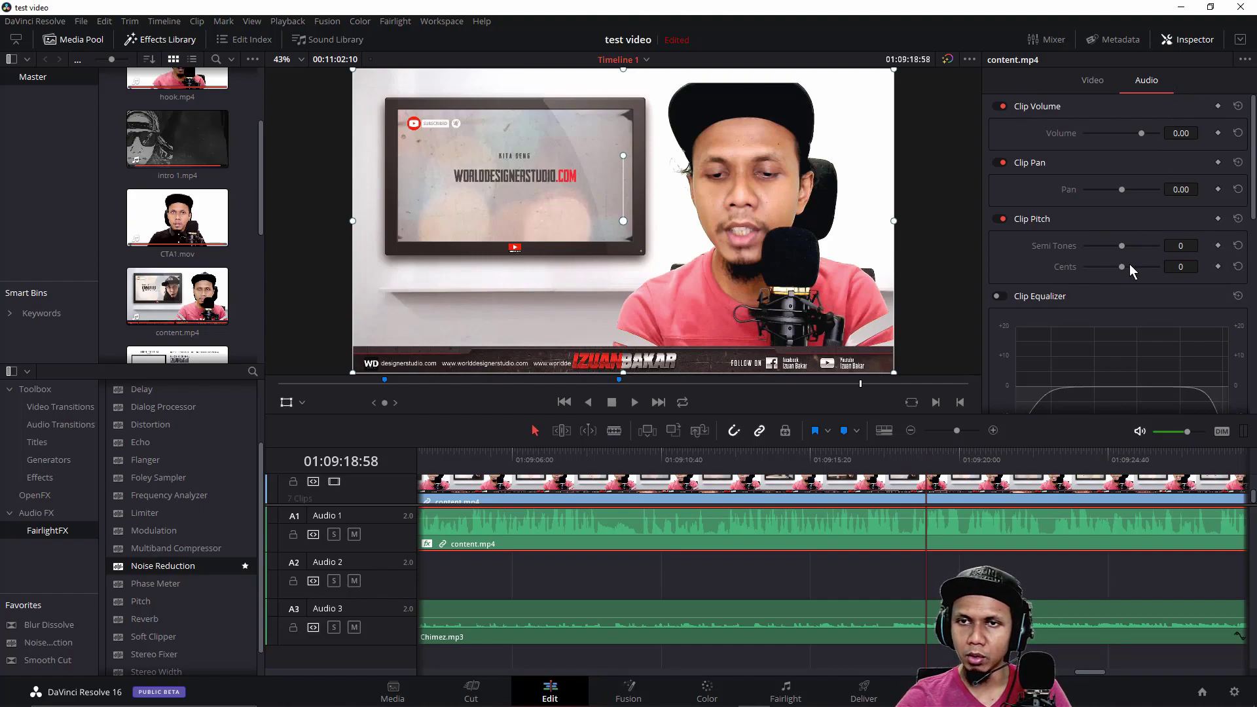
{"action": "scroll", "coordinate": [1113, 273], "scroll_direction": "down", "scroll_amount": 2}
{"action": "scroll", "coordinate": [1113, 272], "scroll_direction": "down", "scroll_amount": 2}
{"action": "scroll", "coordinate": [1112, 273], "scroll_direction": "down", "scroll_amount": 2}
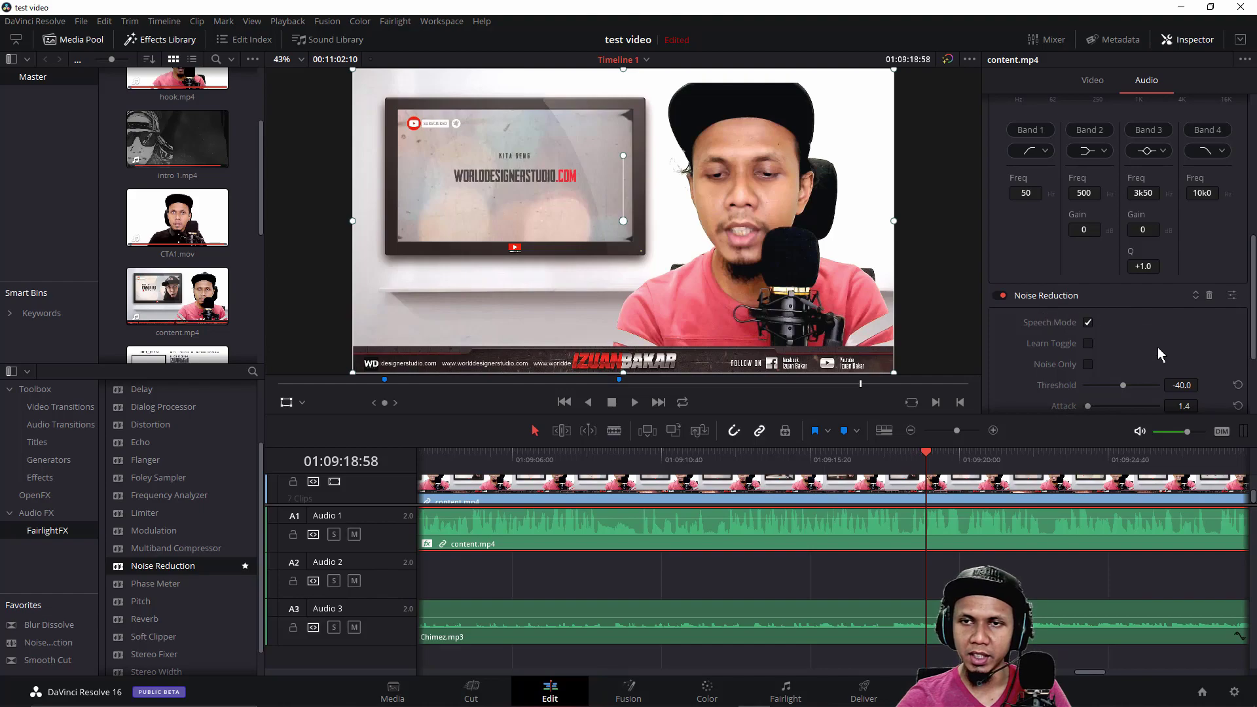
{"action": "scroll", "coordinate": [1142, 352], "scroll_direction": "down", "scroll_amount": 2}
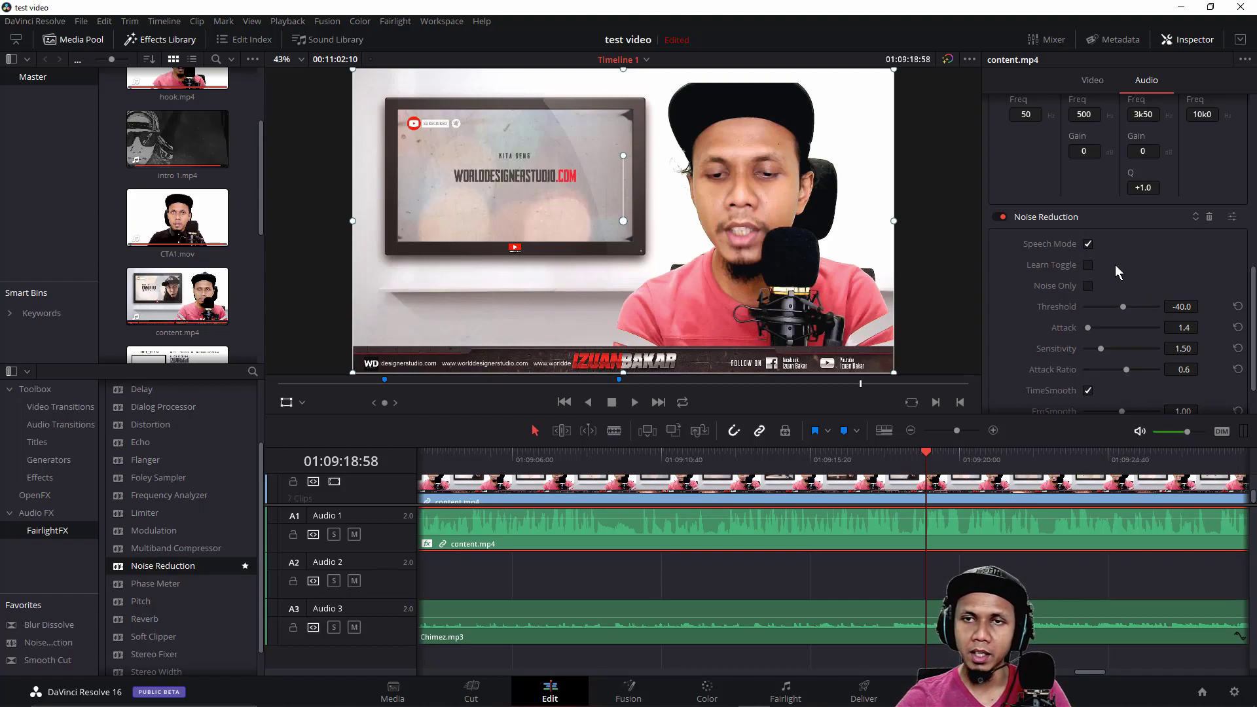
{"action": "scroll", "coordinate": [1084, 349], "scroll_direction": "up", "scroll_amount": 2}
{"action": "scroll", "coordinate": [1101, 268], "scroll_direction": "up", "scroll_amount": 5}
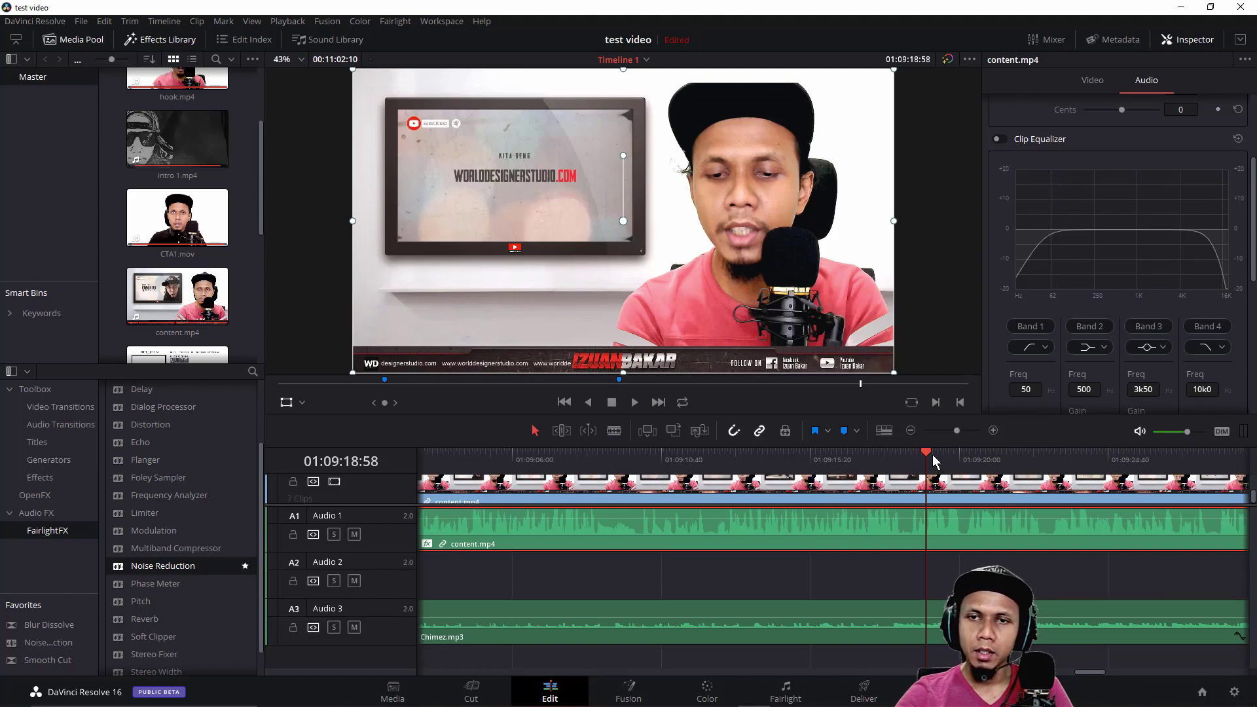
{"action": "mouse_move", "coordinate": [928, 459]}
{"action": "left_mouse_down"}
{"action": "mouse_move", "coordinate": [839, 462]}
{"action": "mouse_move", "coordinate": [878, 460]}
{"action": "left_mouse_up"}
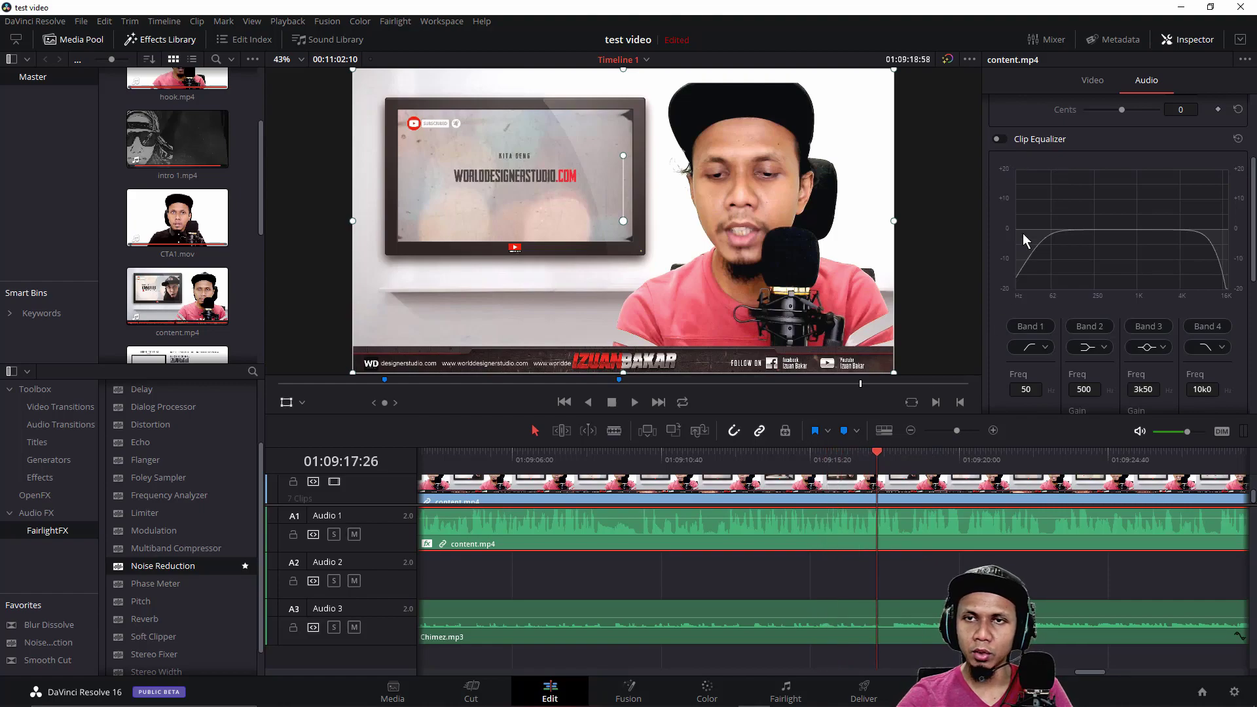
Enable content.mp4's Clip Equalizer, boost band 2 around 531 Hz, and listen to the result
{"action": "left_click", "coordinate": [999, 138]}
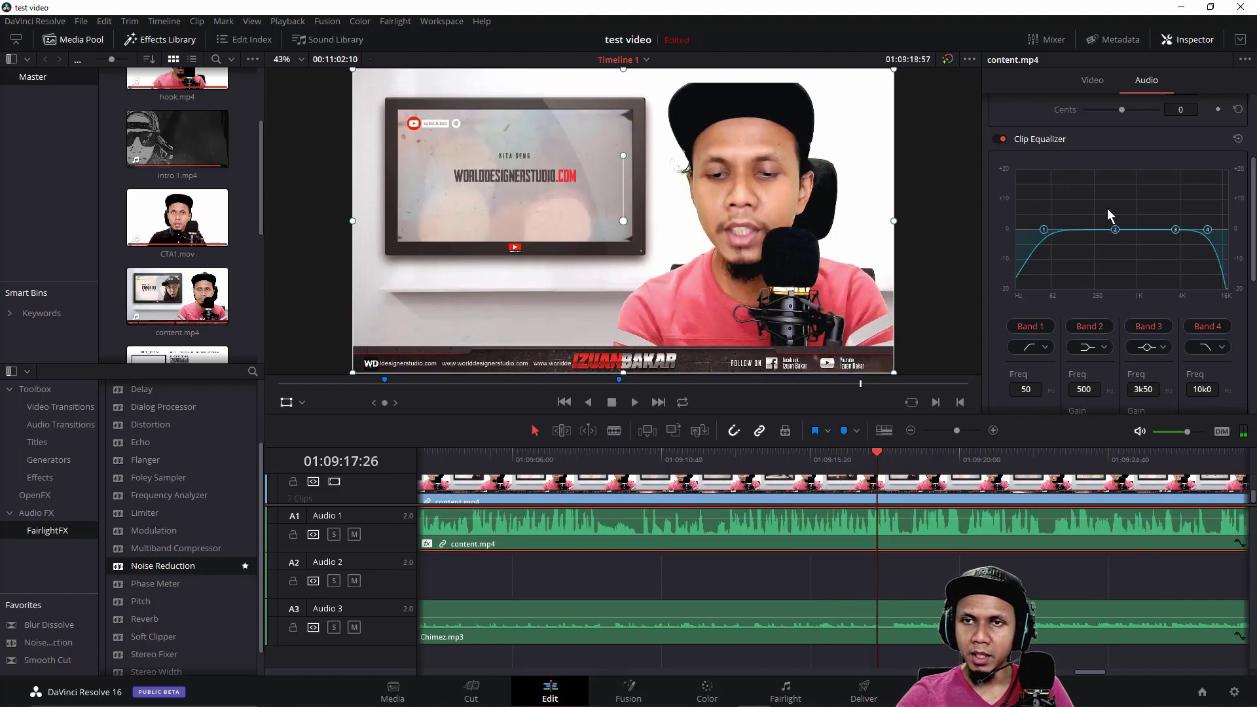
{"action": "left_click_drag", "start_coordinate": [1114, 231], "coordinate": [1118, 224]}
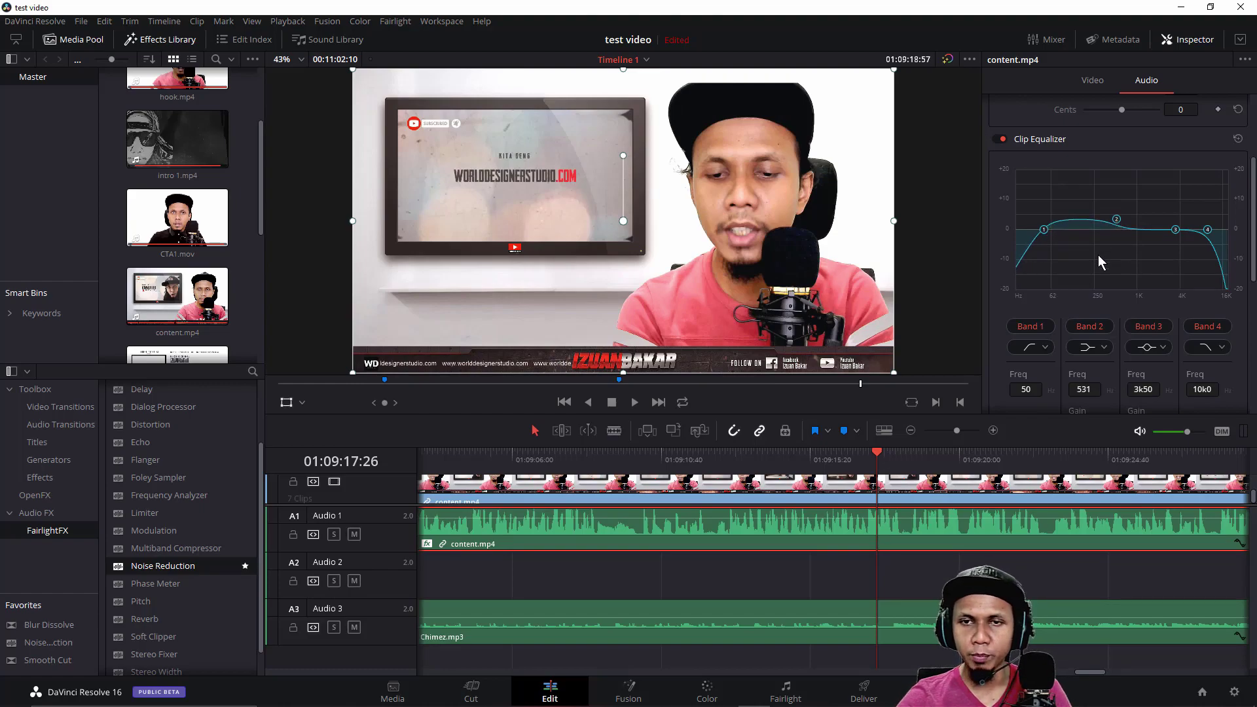
{"action": "left_click_drag", "start_coordinate": [874, 453], "coordinate": [854, 458]}
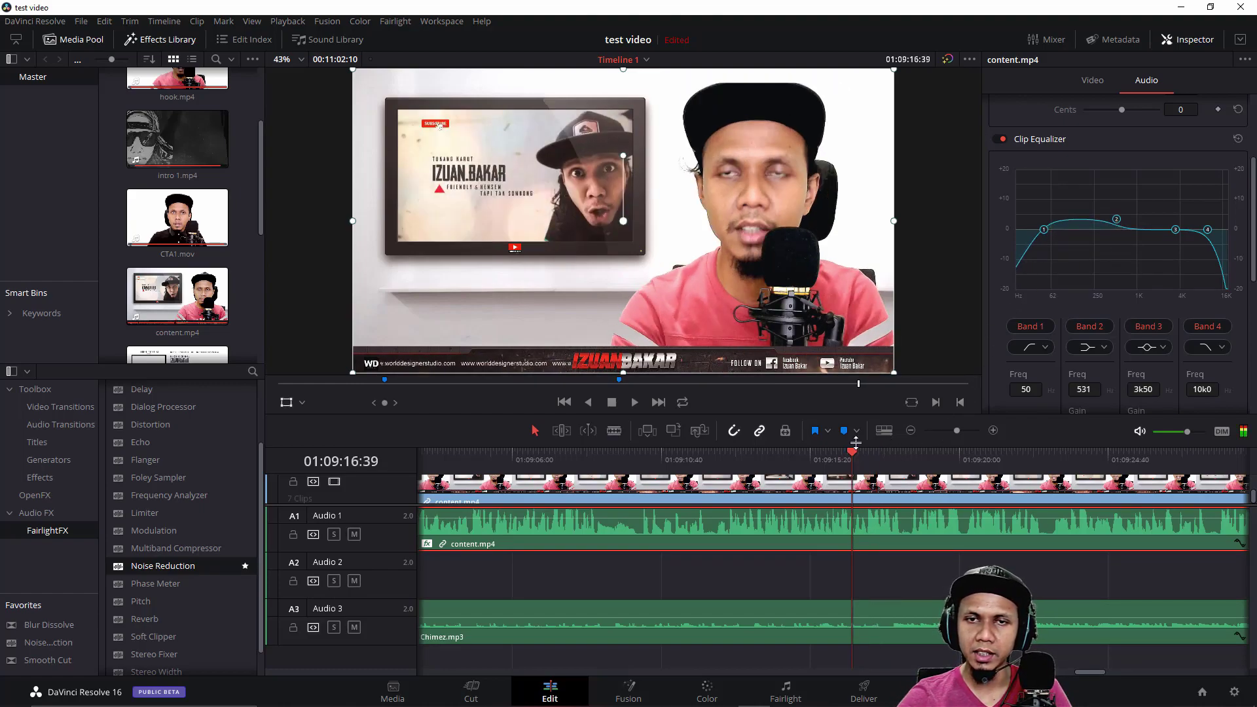
{"action": "left_click", "coordinate": [634, 402]}
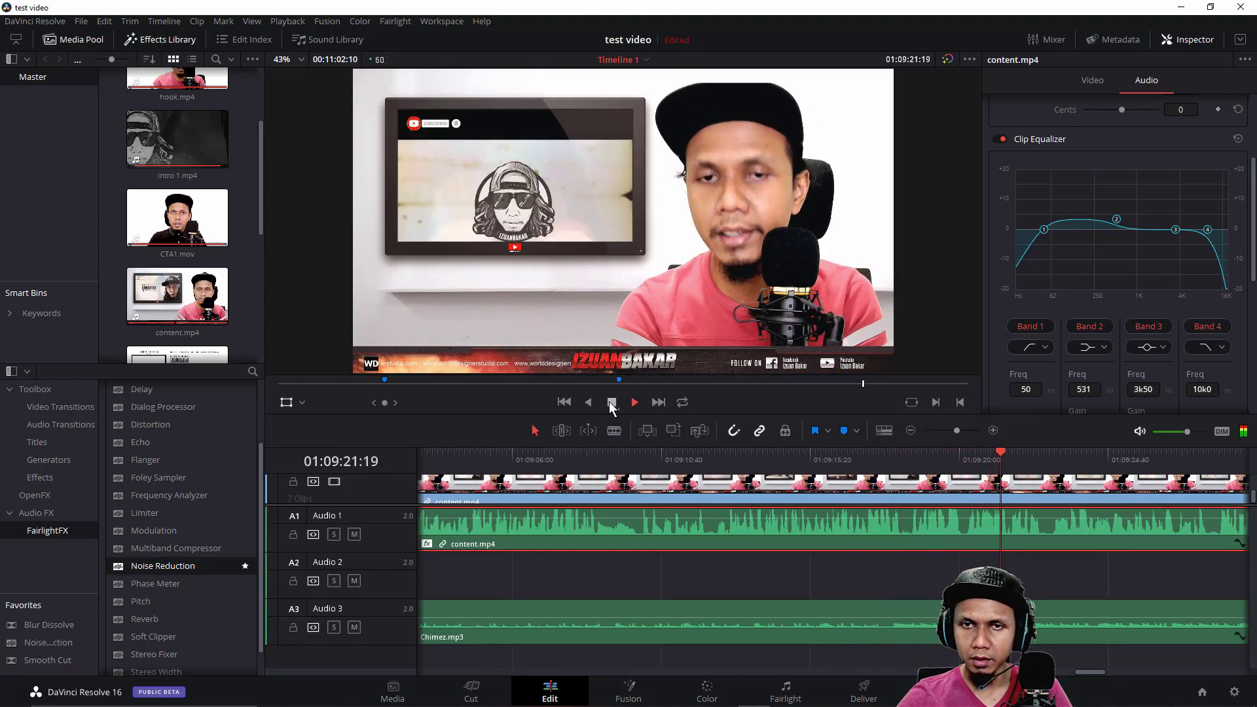
{"action": "left_click", "coordinate": [611, 404]}
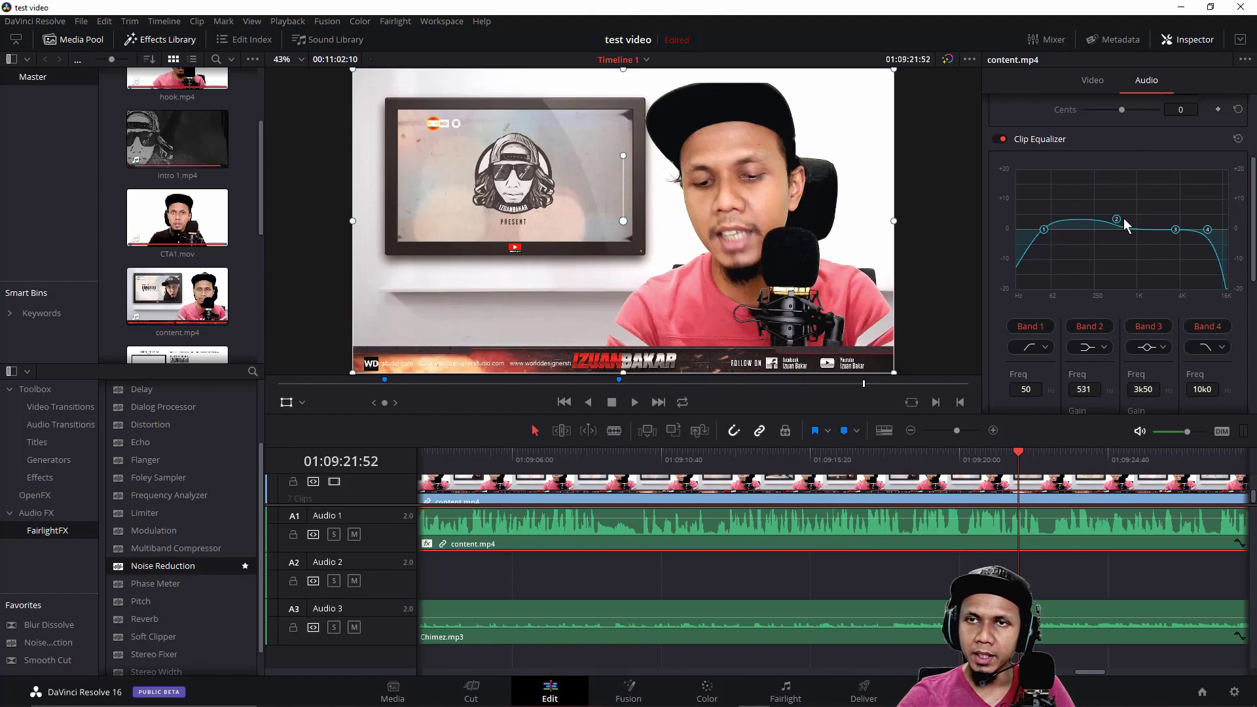
{"action": "scroll", "coordinate": [1125, 225], "scroll_direction": "up", "scroll_amount": 3}
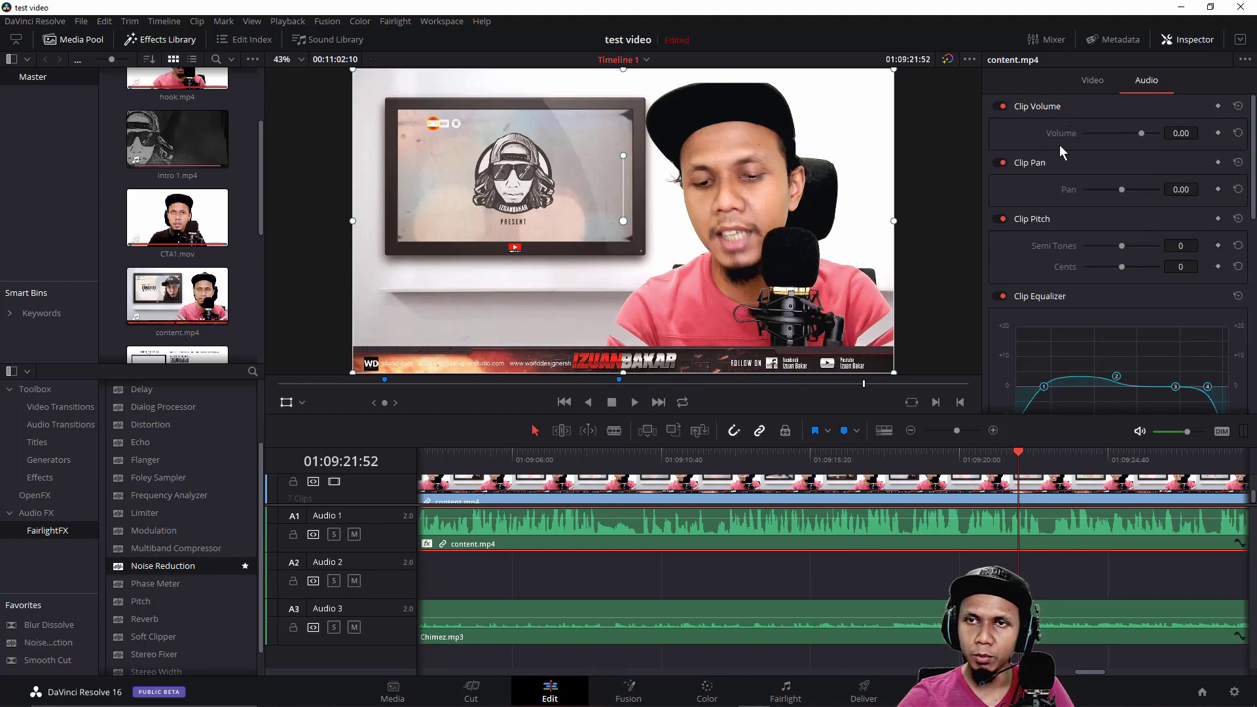
Raise the content.mp4 clip volume to 2.00 and zoom the timeline out
{"action": "left_click_drag", "start_coordinate": [1142, 132], "coordinate": [1145, 133]}
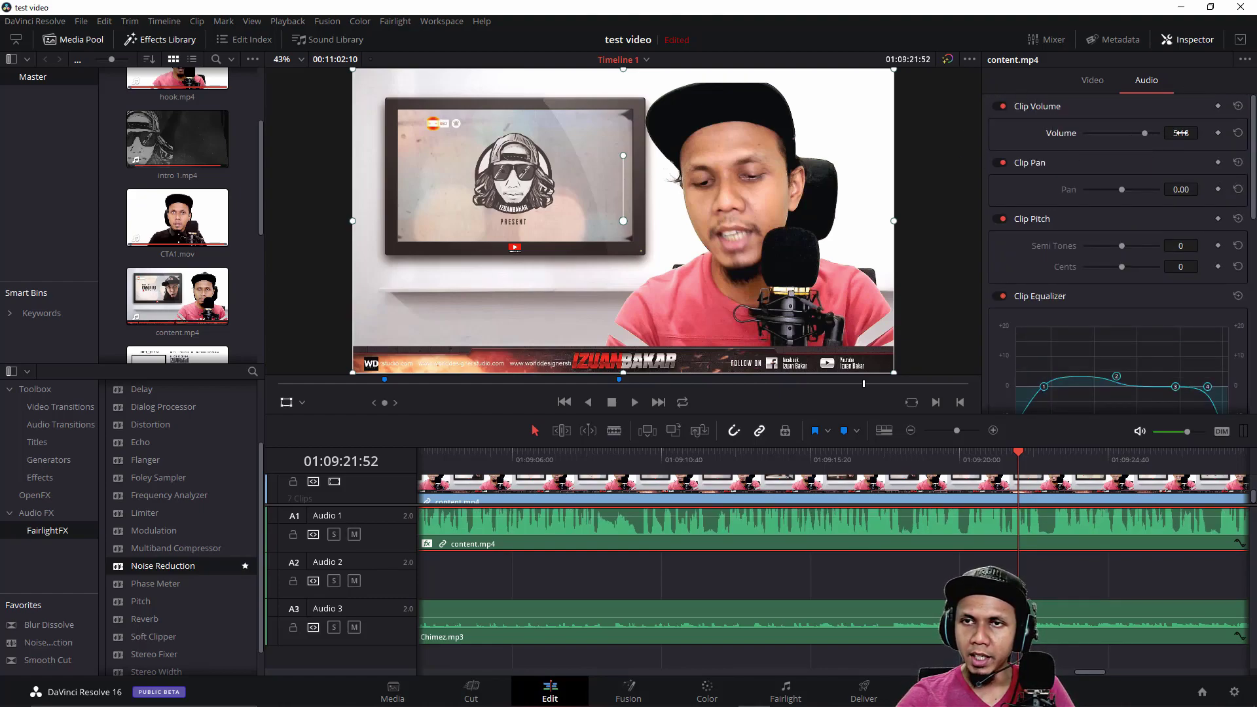
{"action": "left_click", "coordinate": [1180, 133]}
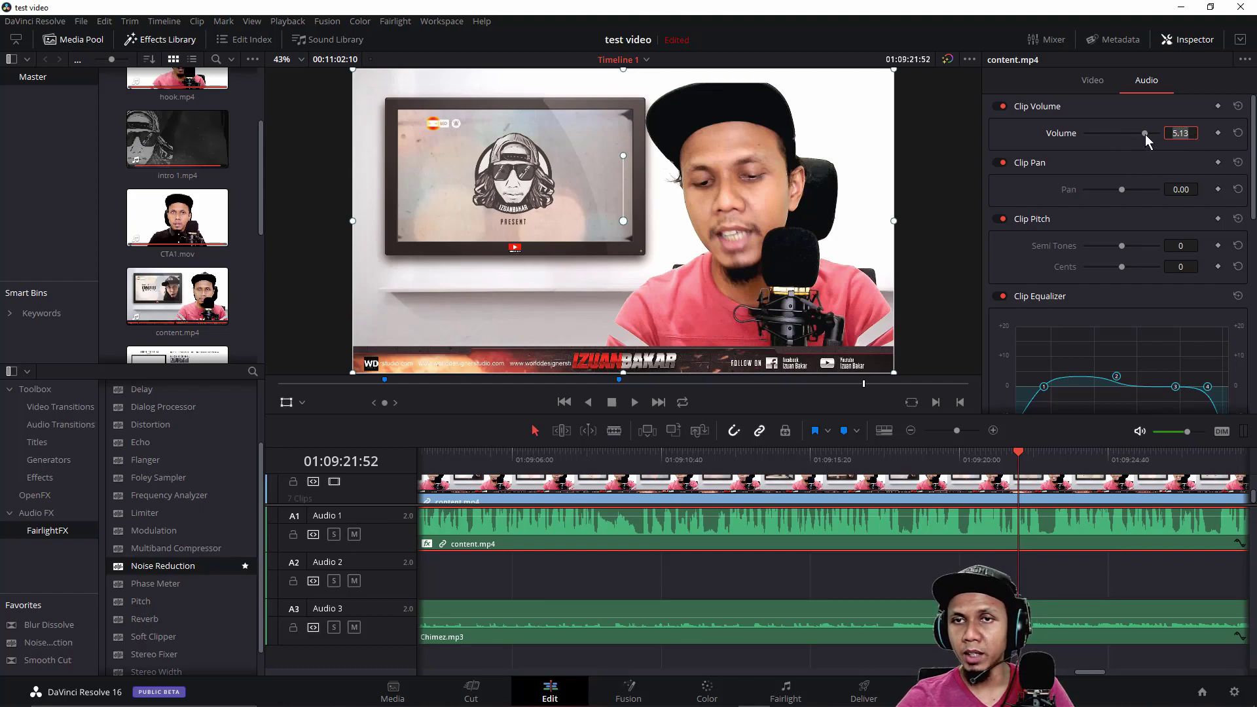
{"action": "left_click_drag", "start_coordinate": [1145, 134], "coordinate": [1145, 132]}
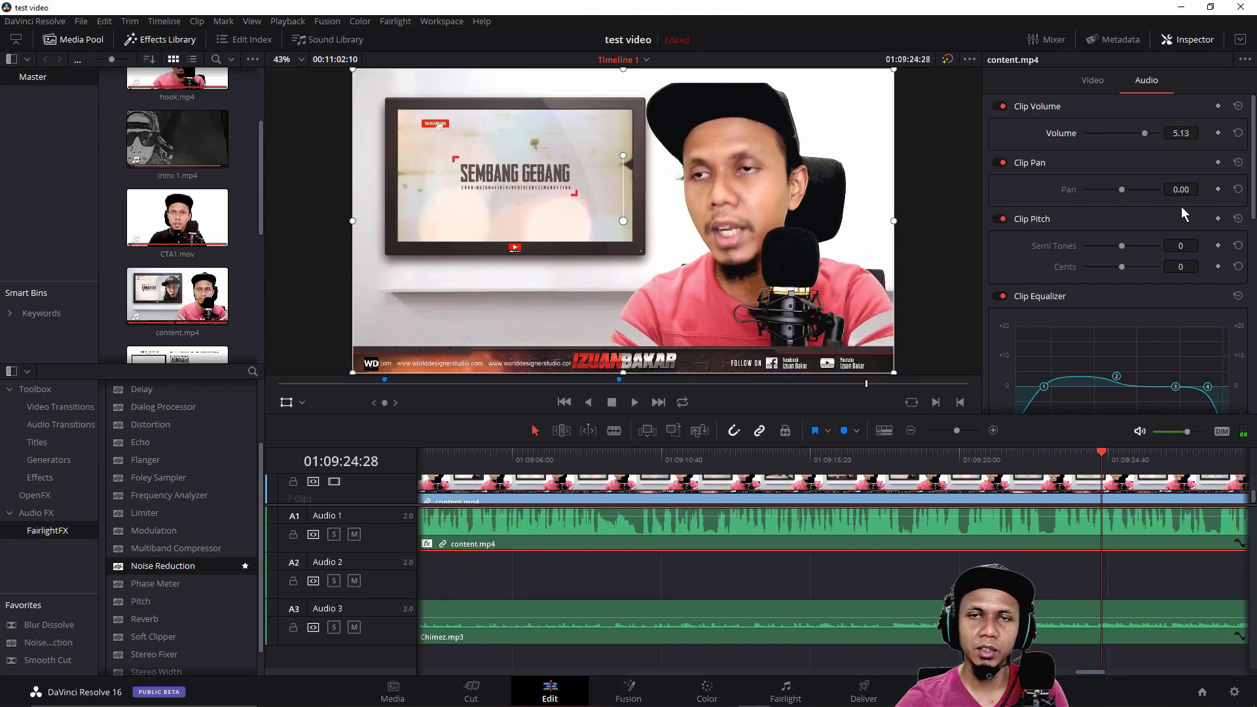
{"action": "left_click_drag", "start_coordinate": [1148, 134], "coordinate": [1146, 134]}
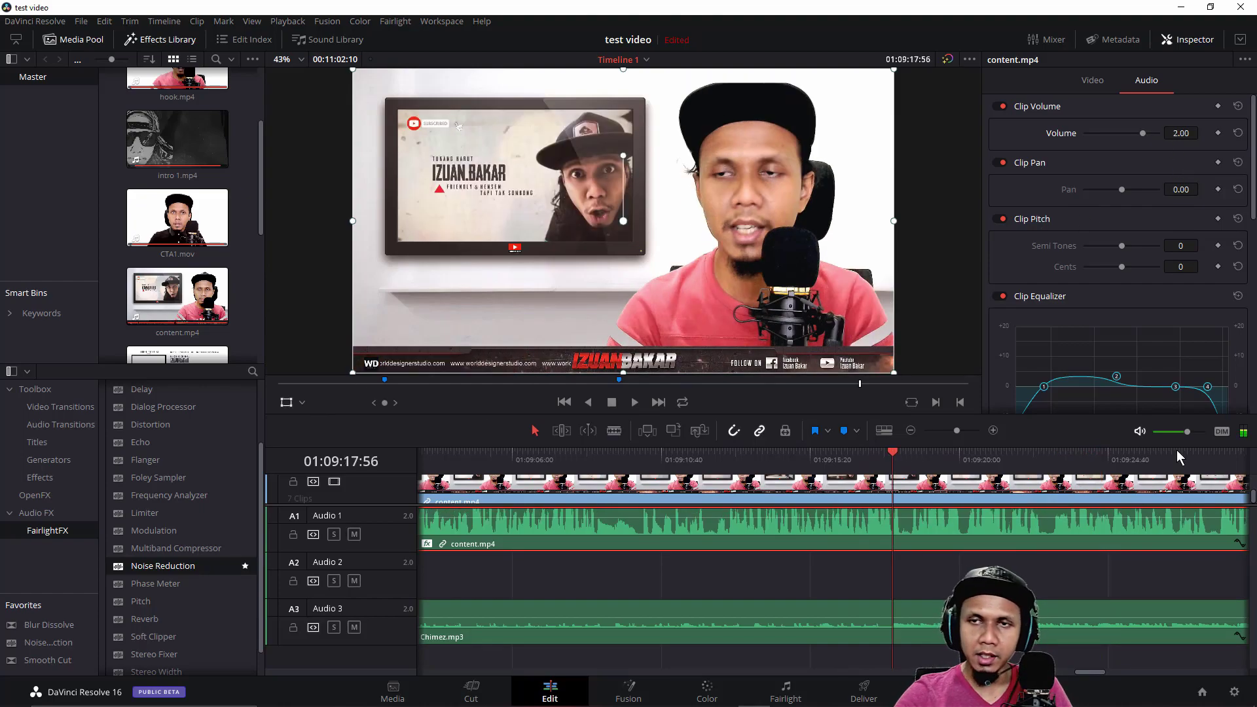
{"action": "left_click", "coordinate": [946, 431]}
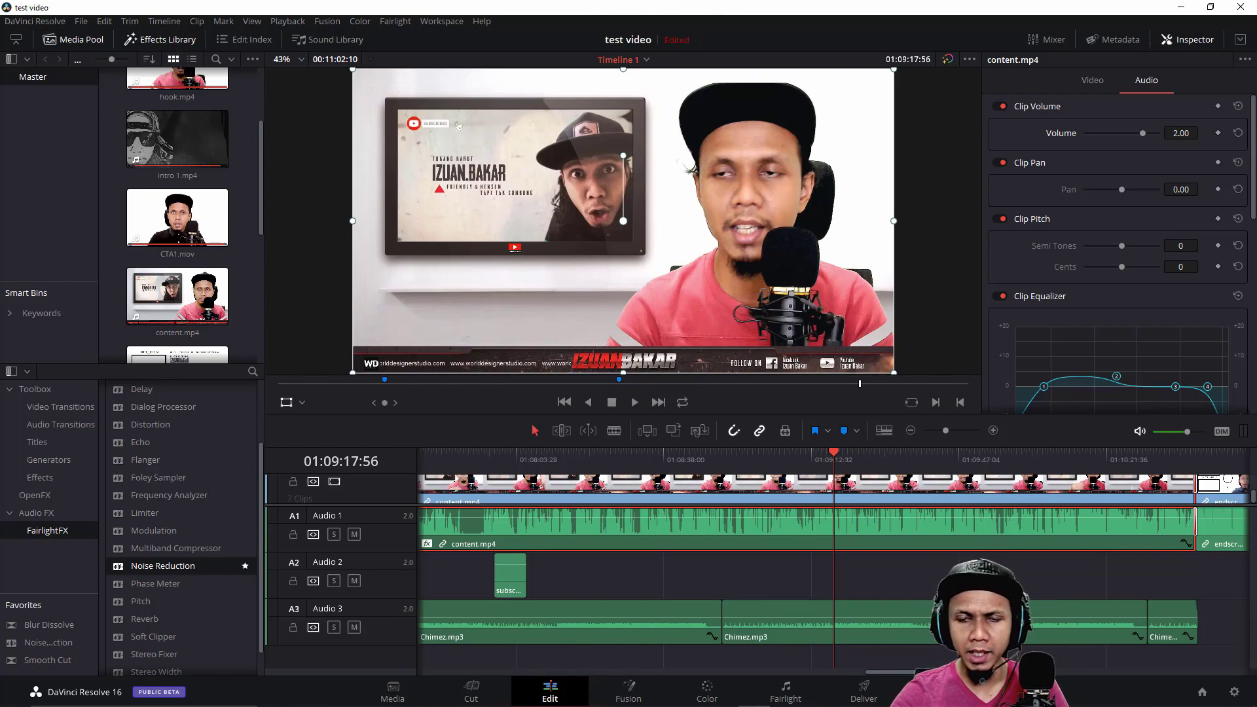
On the Deliver page, apply the YouTube 1080p preset and name the output testvidok
{"action": "left_click", "coordinate": [870, 699]}
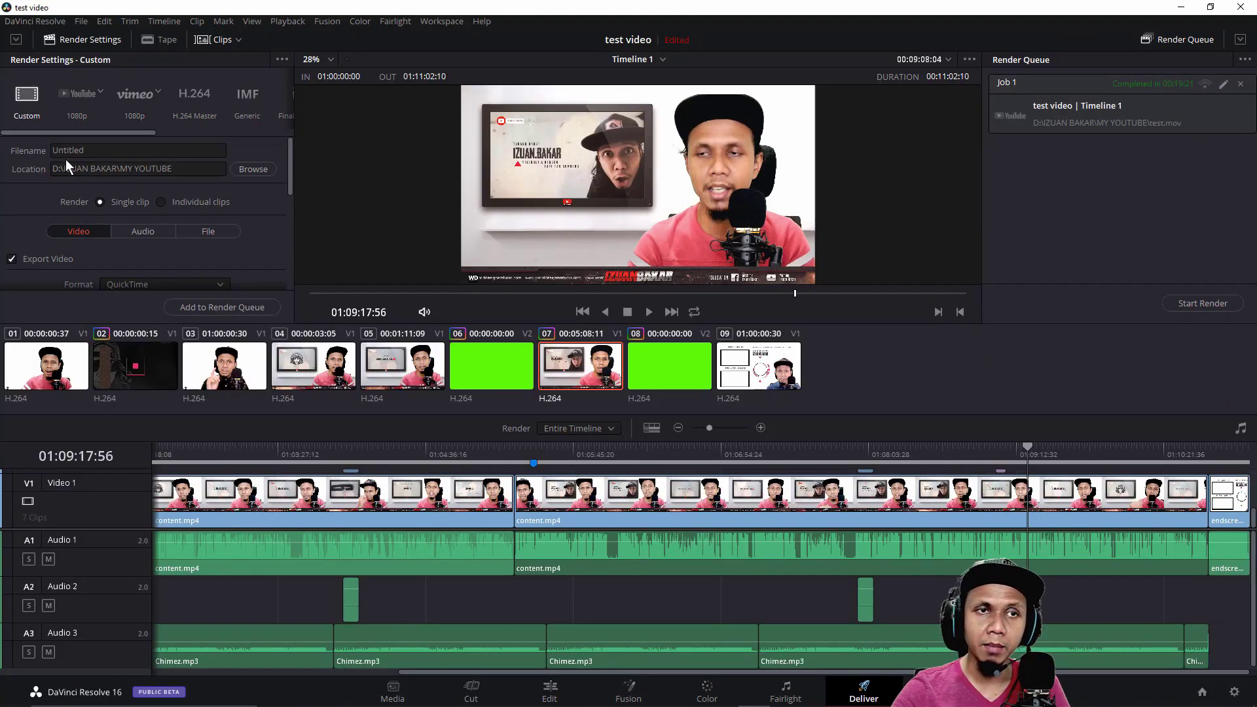
{"action": "left_click", "coordinate": [76, 95]}
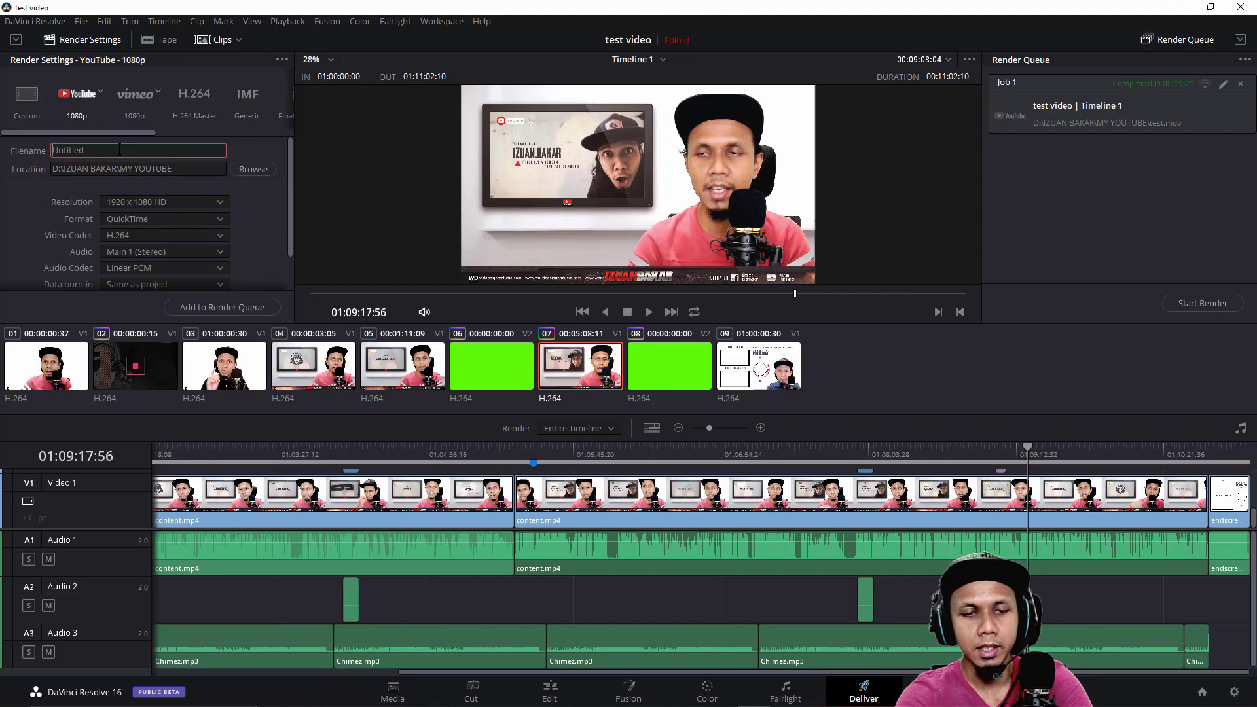
{"action": "type", "text": "testvidok"}
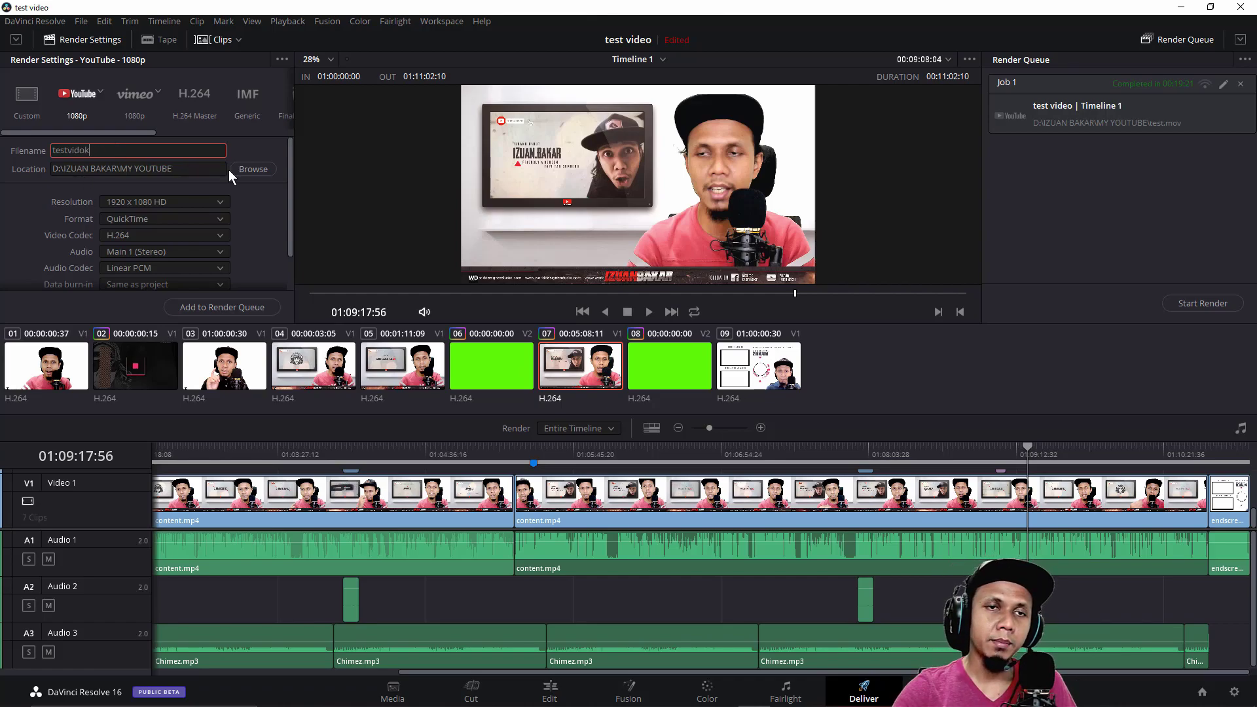
{"action": "left_click", "coordinate": [254, 172]}
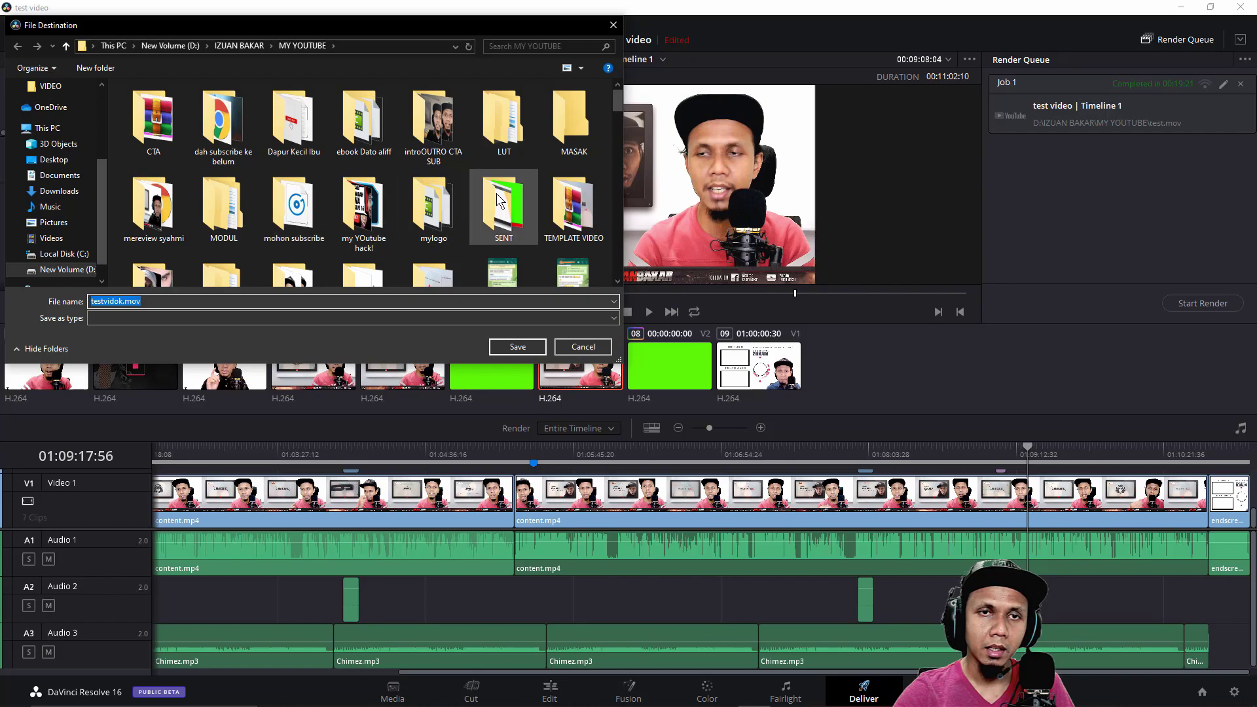
Choose the 'my YOutube hack!' folder as the render destination
{"action": "double_click", "coordinate": [380, 226]}
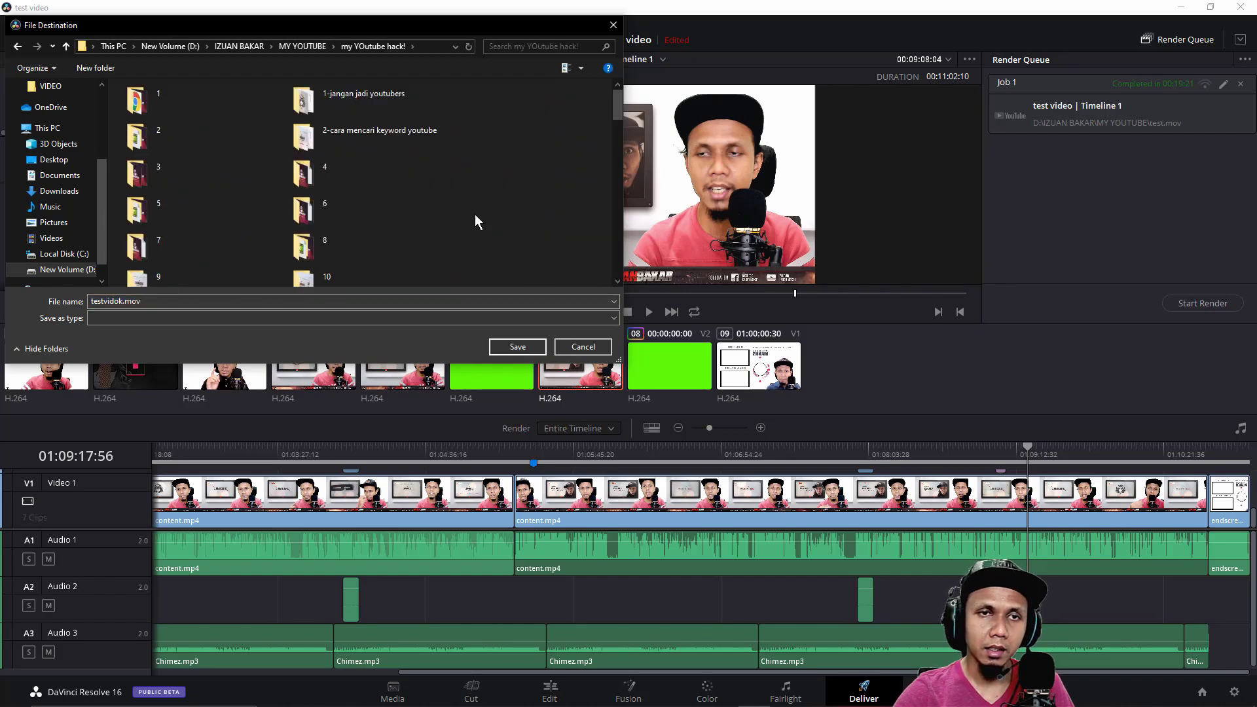
{"action": "scroll", "coordinate": [474, 224], "scroll_direction": "down", "scroll_amount": 5}
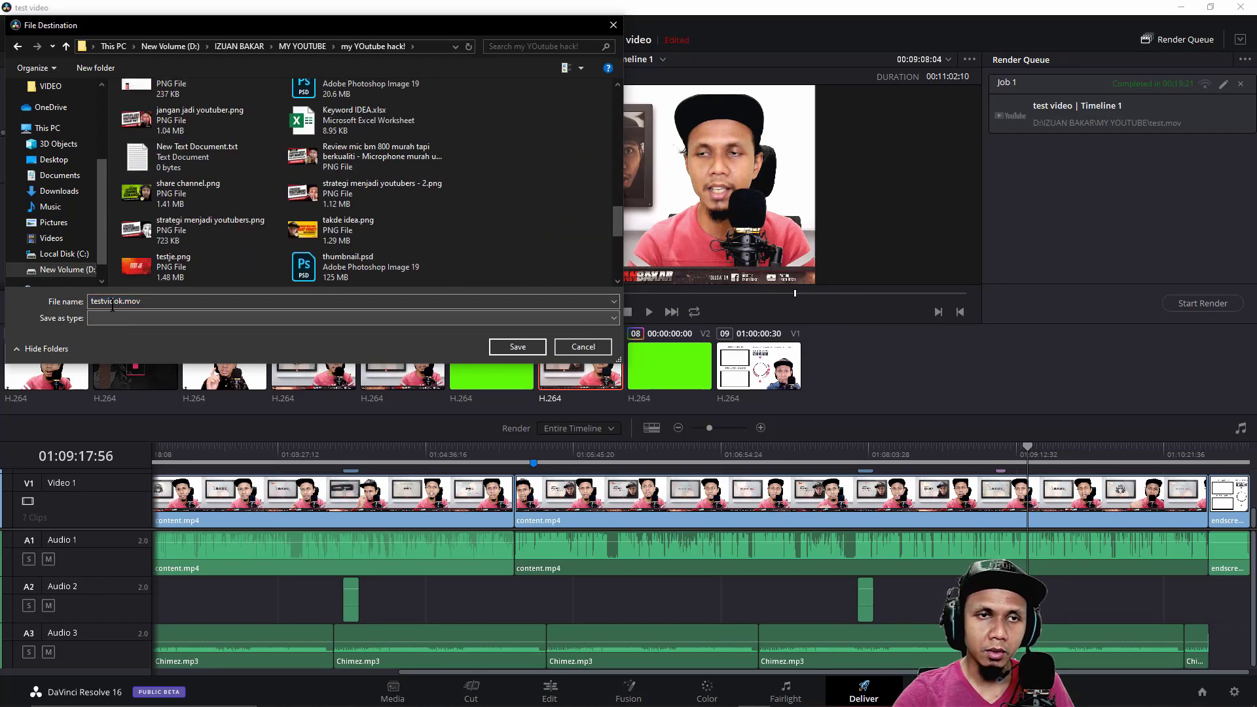
{"action": "key", "text": "Return"}
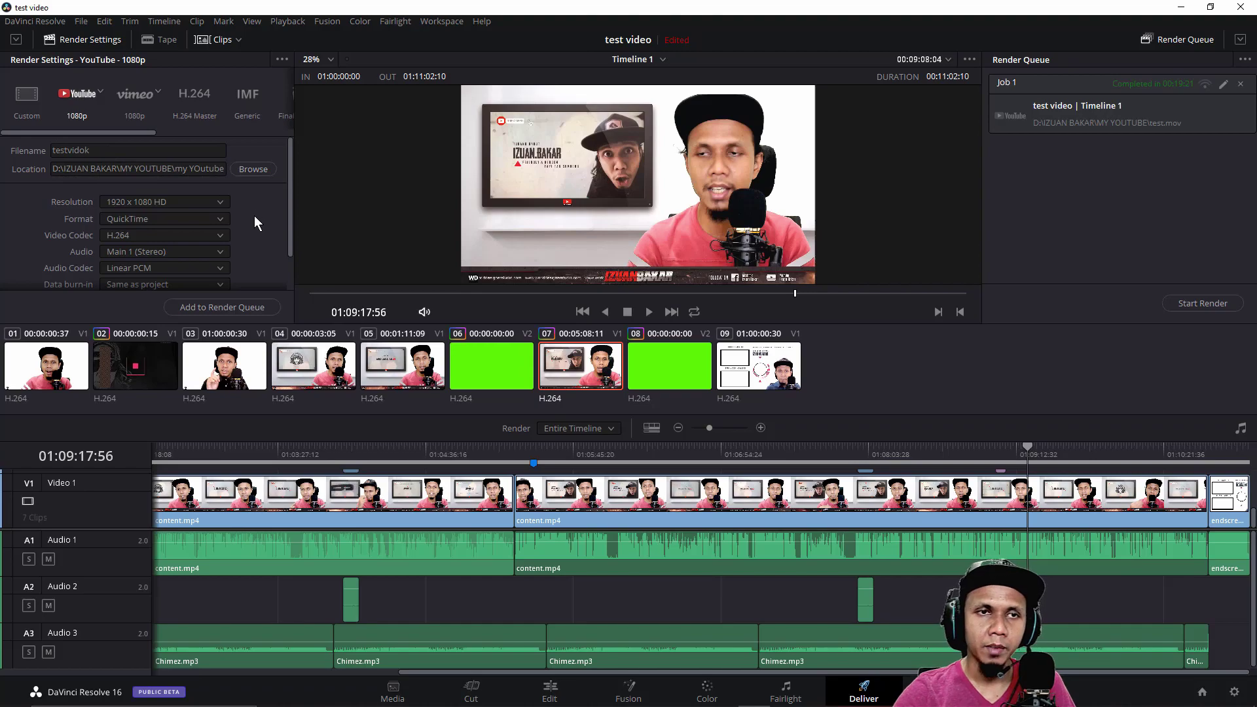
{"action": "scroll", "coordinate": [215, 261], "scroll_direction": "down", "scroll_amount": 2}
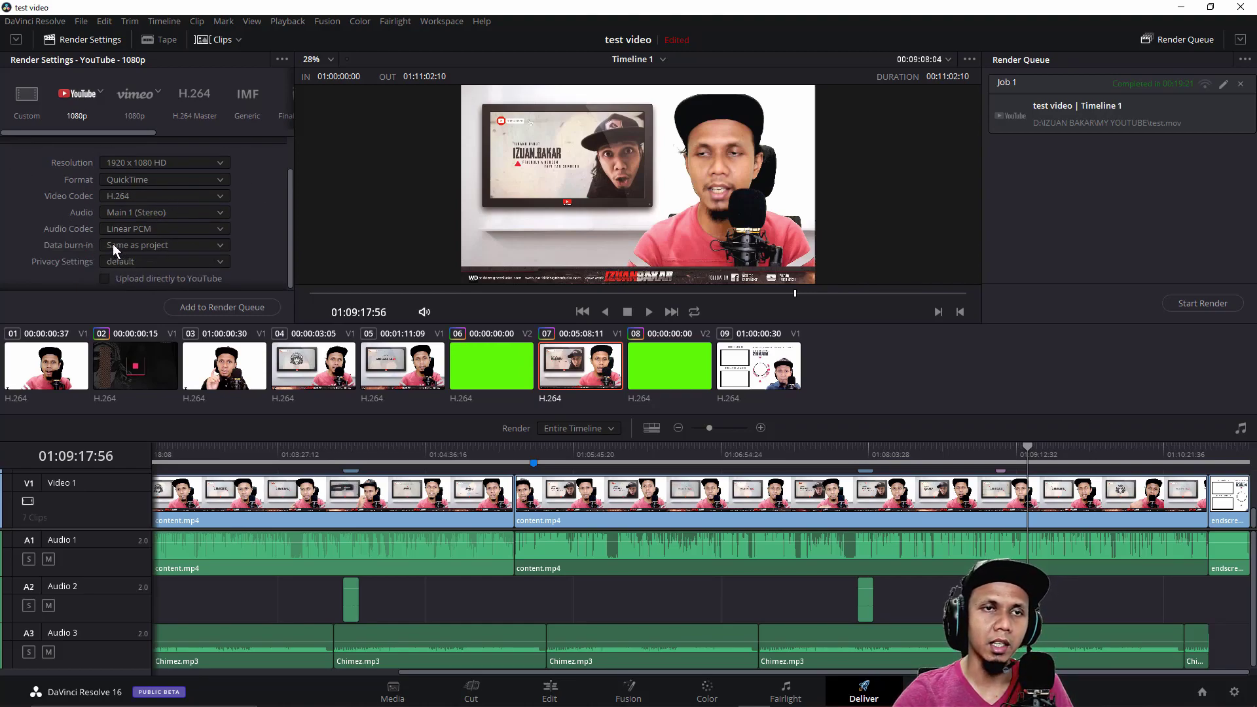
{"action": "left_click", "coordinate": [214, 180]}
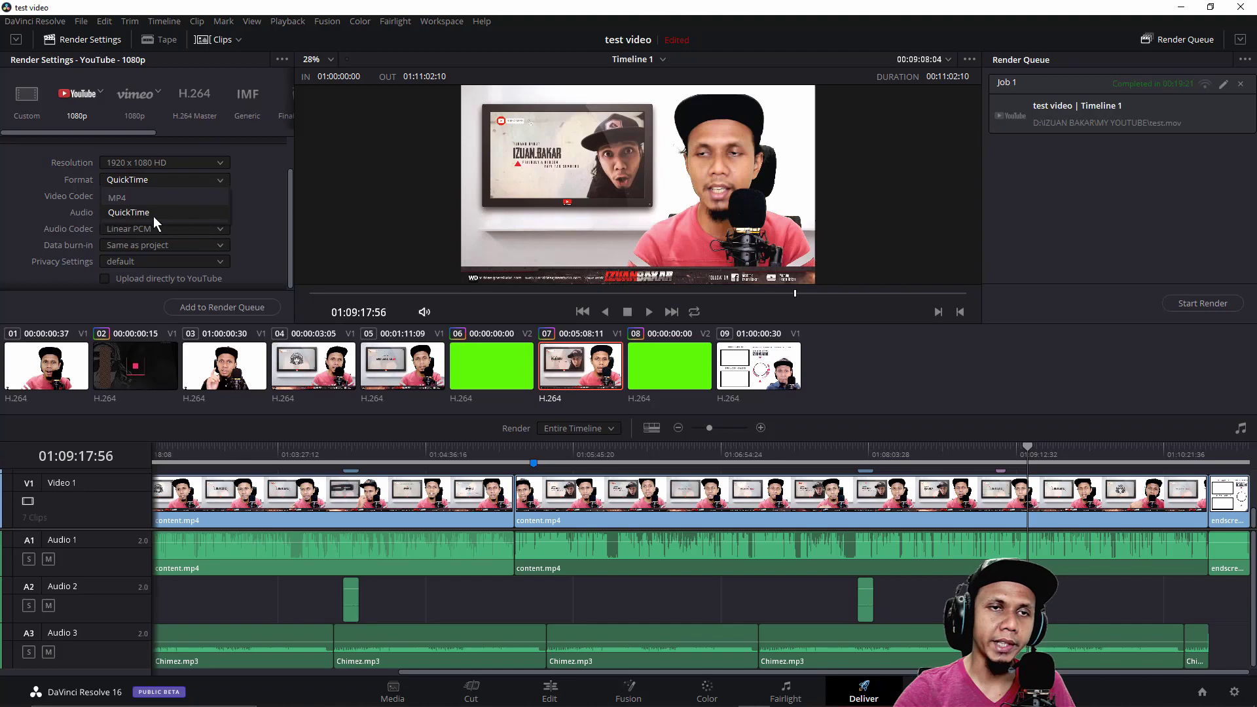
{"action": "left_click", "coordinate": [265, 200]}
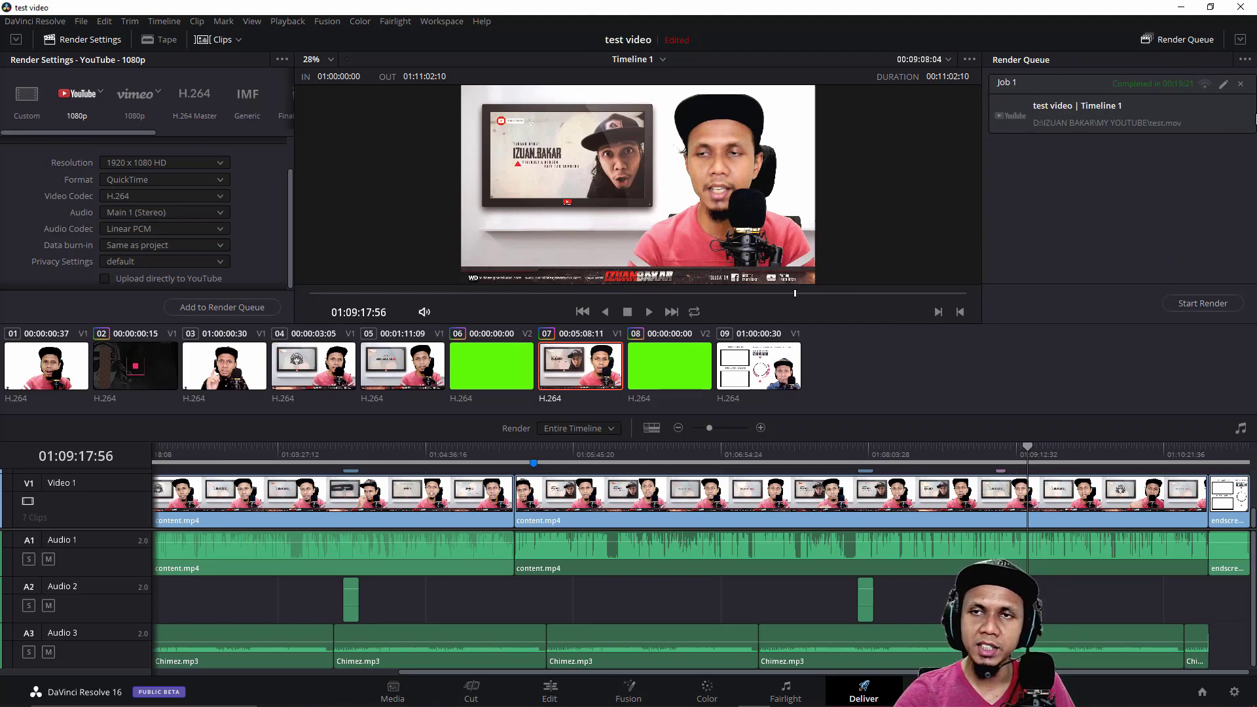
Replace the old render job with a testvidok.mov job and start rendering it
{"action": "left_click", "coordinate": [1240, 85]}
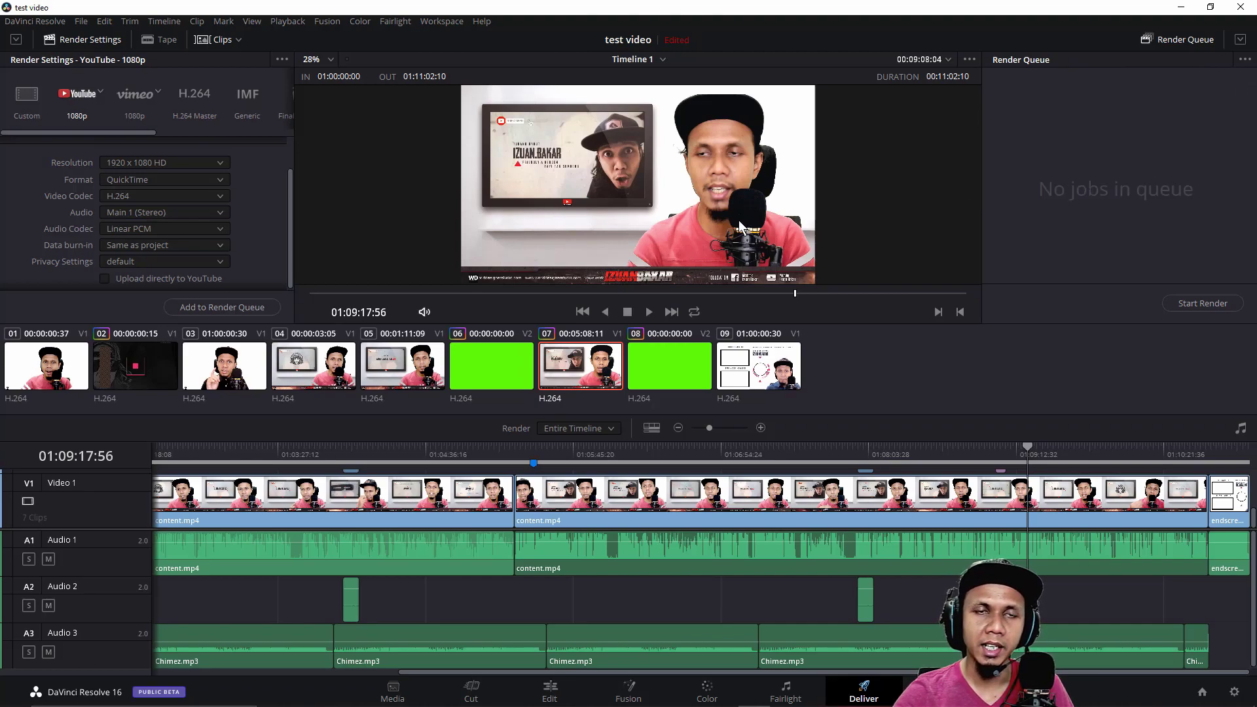
{"action": "left_click", "coordinate": [200, 310]}
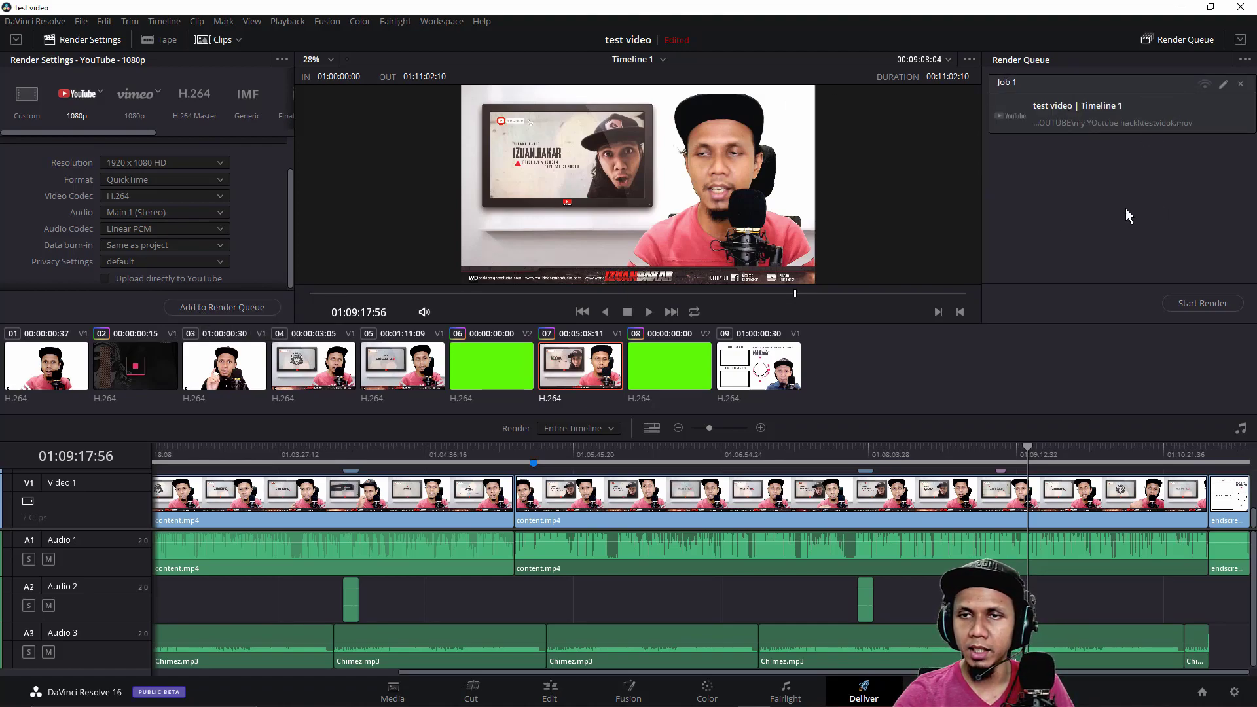
{"action": "left_click", "coordinate": [1205, 304]}
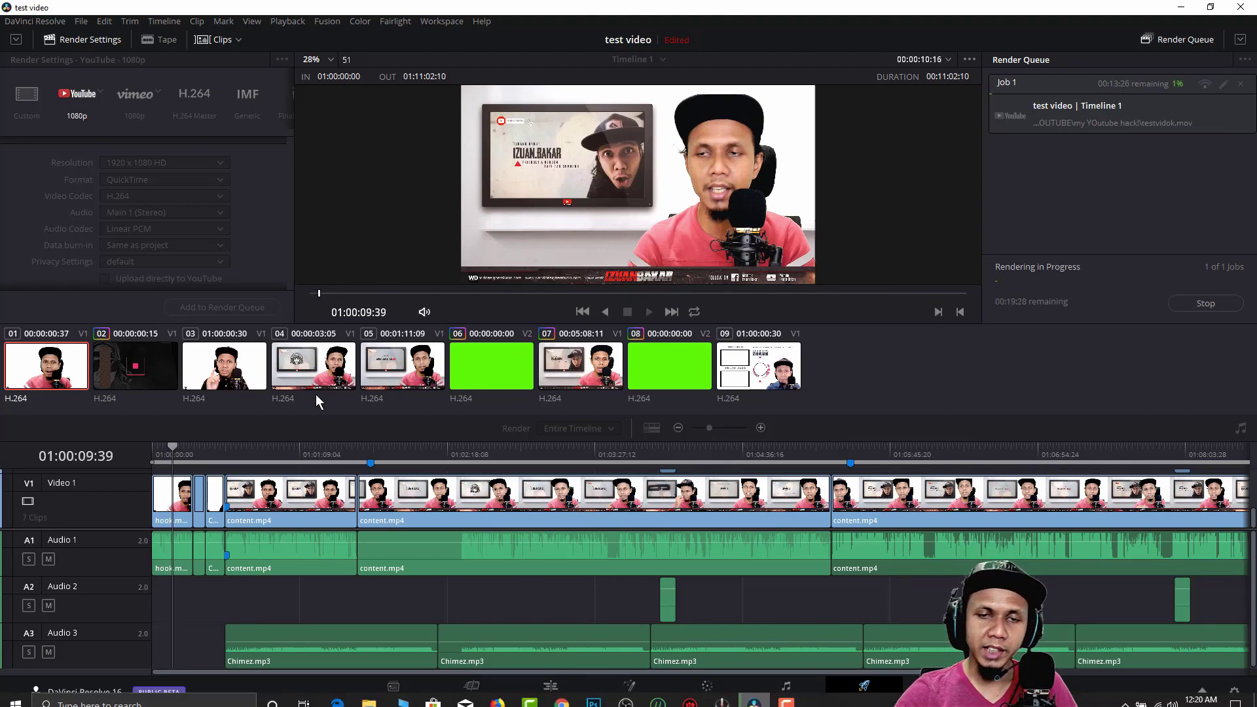
Look through the File and View menus without choosing anything while the render completes
{"action": "left_click", "coordinate": [82, 23]}
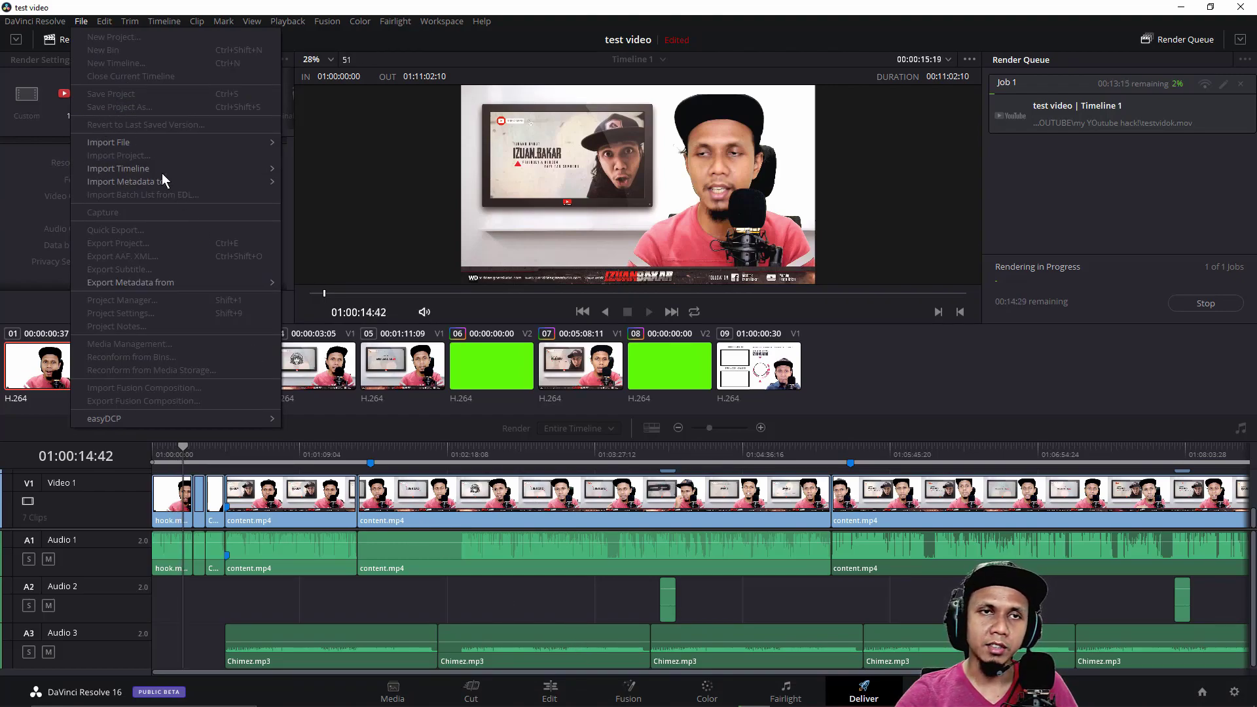
{"action": "mouse_move", "coordinate": [252, 21]}
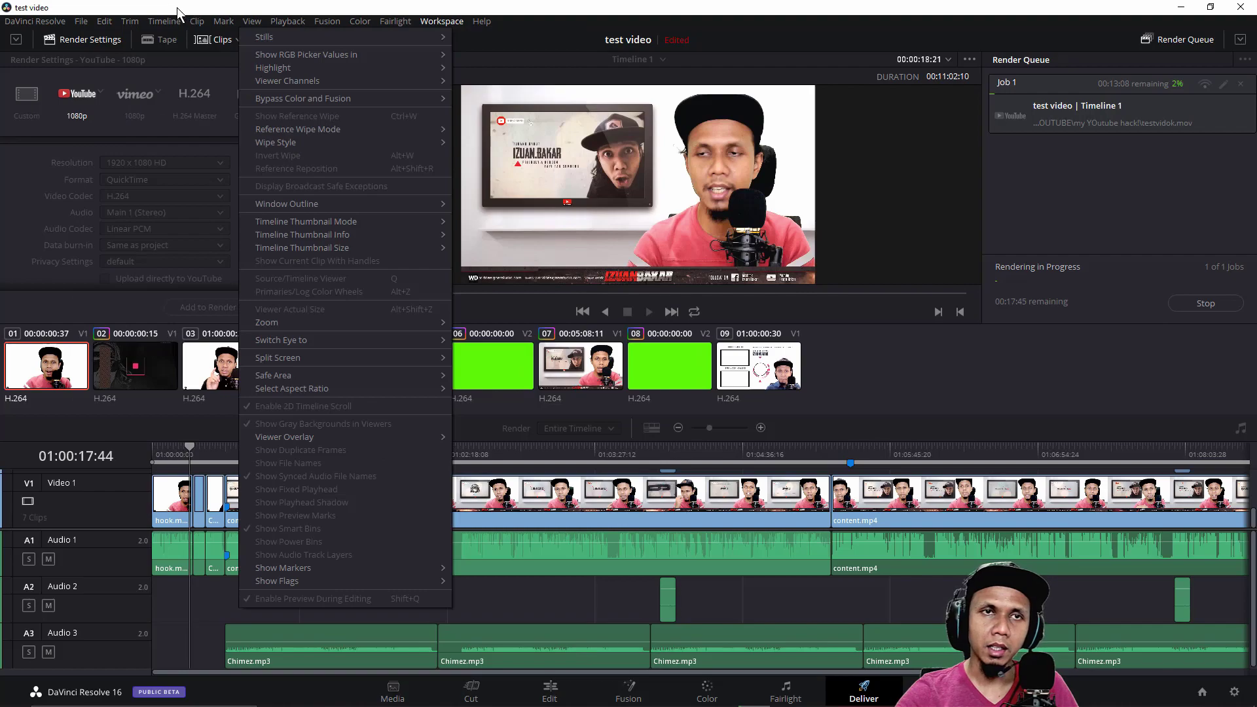
{"action": "left_click", "coordinate": [124, 11]}
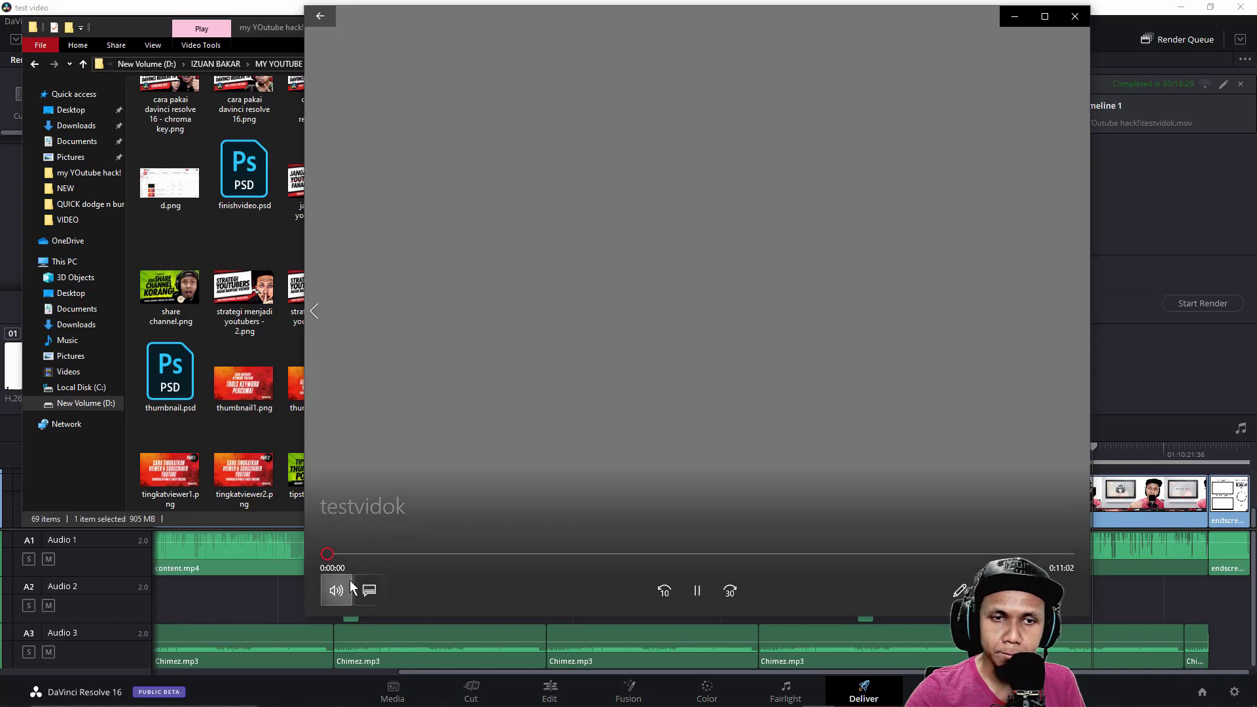
Mute testvidok playback and skip ahead to about 7:34, then near the 11:02 end
{"action": "left_click", "coordinate": [346, 586]}
{"action": "left_click_drag", "start_coordinate": [421, 546], "coordinate": [355, 547]}
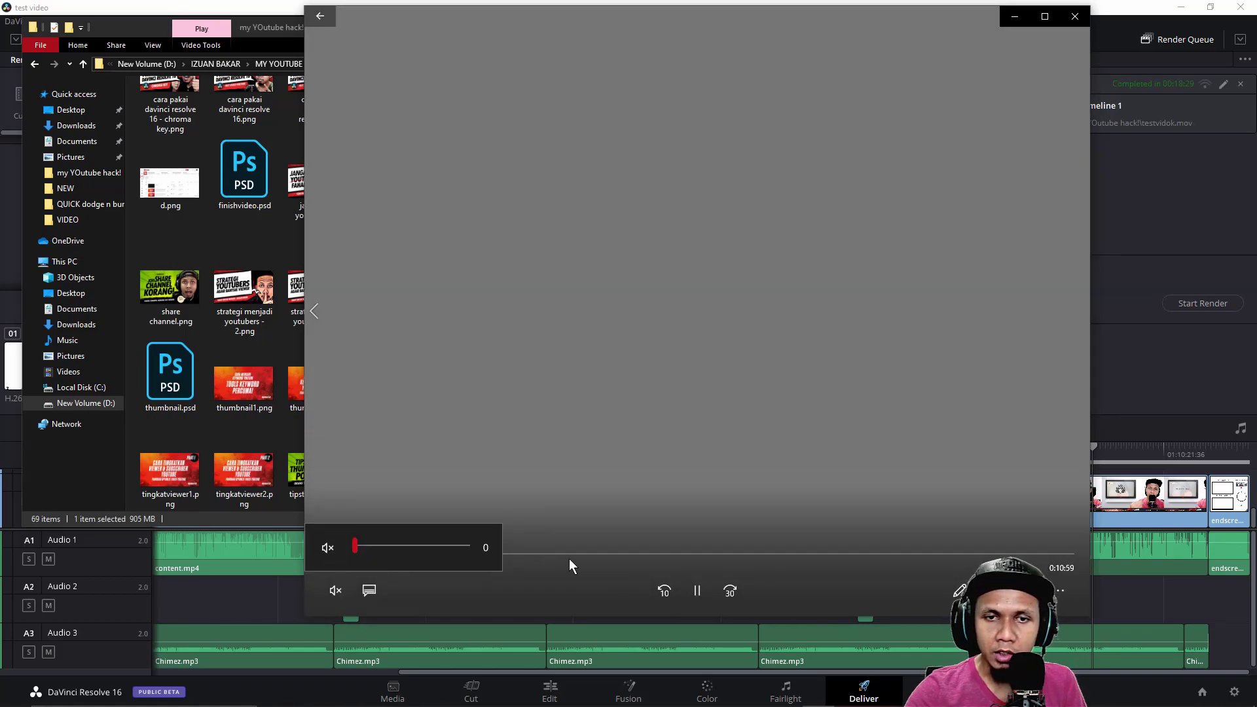
{"action": "left_click", "coordinate": [834, 554]}
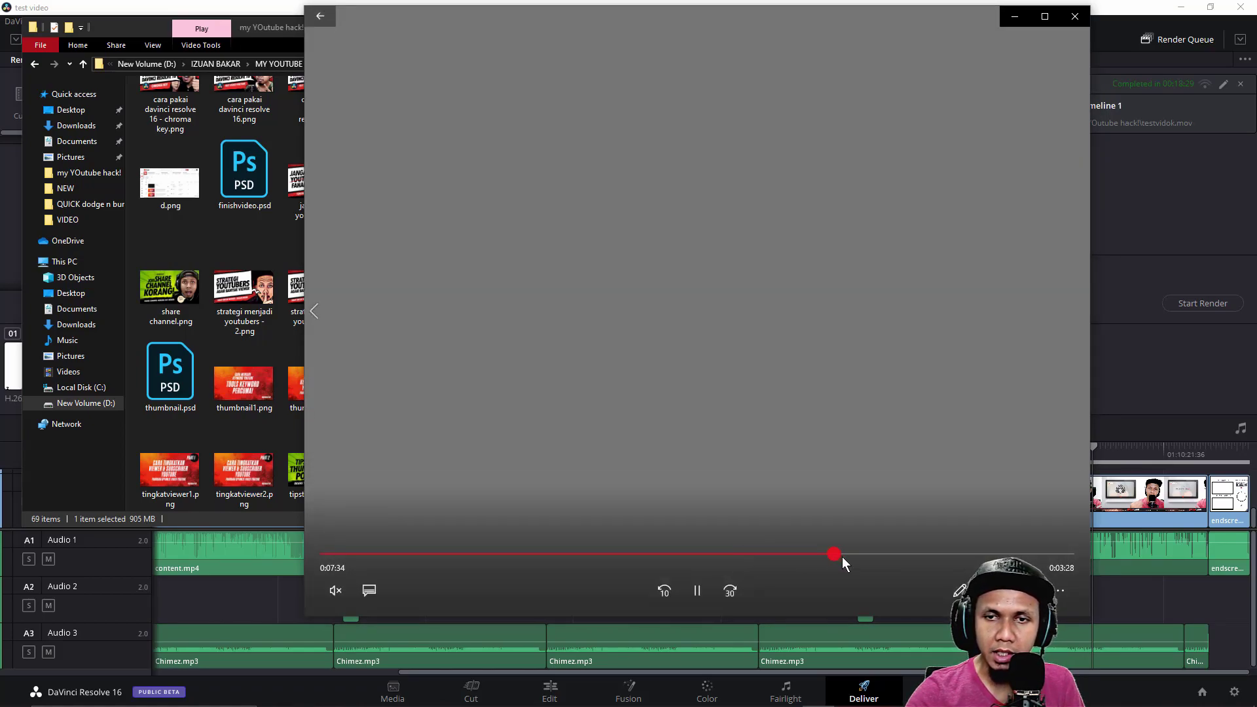
{"action": "left_click", "coordinate": [1068, 553]}
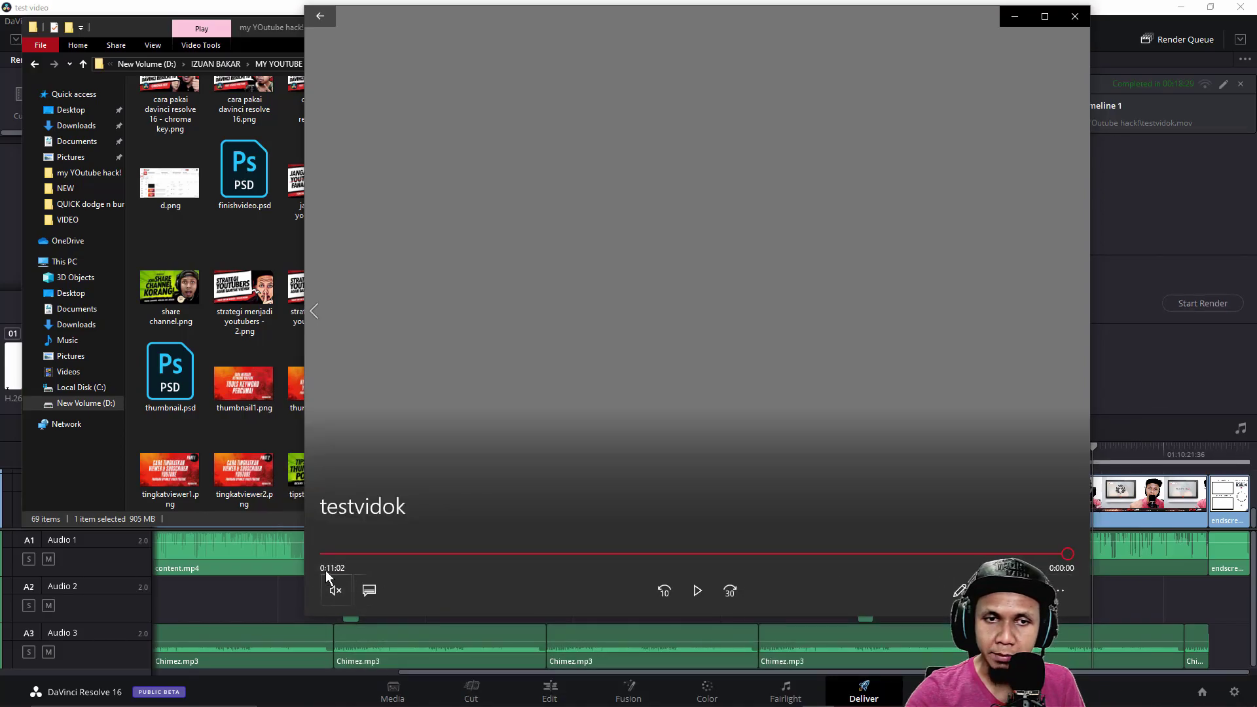